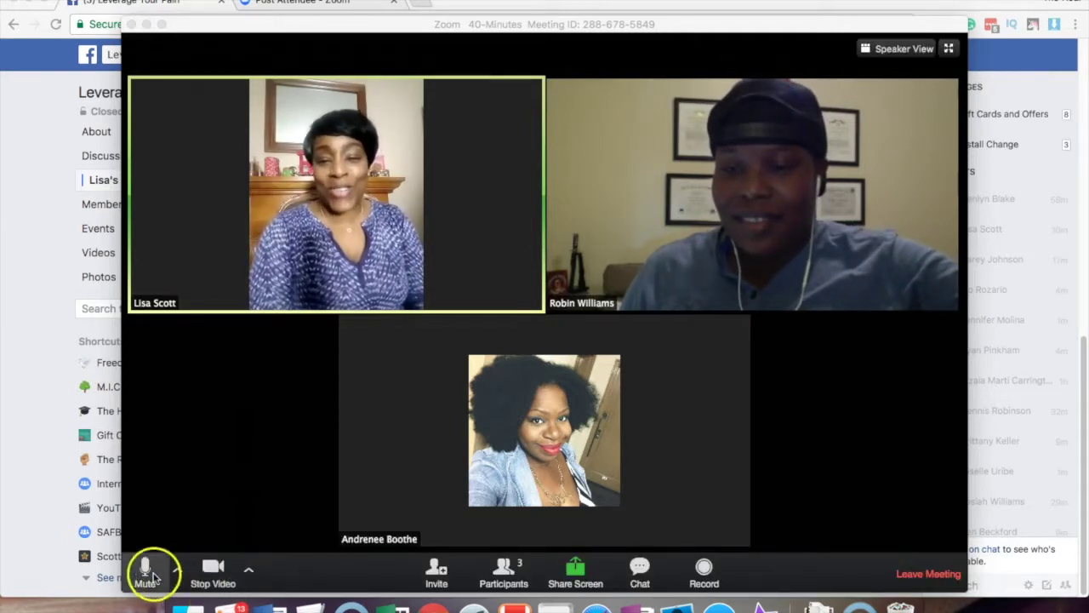
# Mute the microphone while another participant speaks and unmute it to talk, twice during the meeting
pyautogui.click(144, 572)
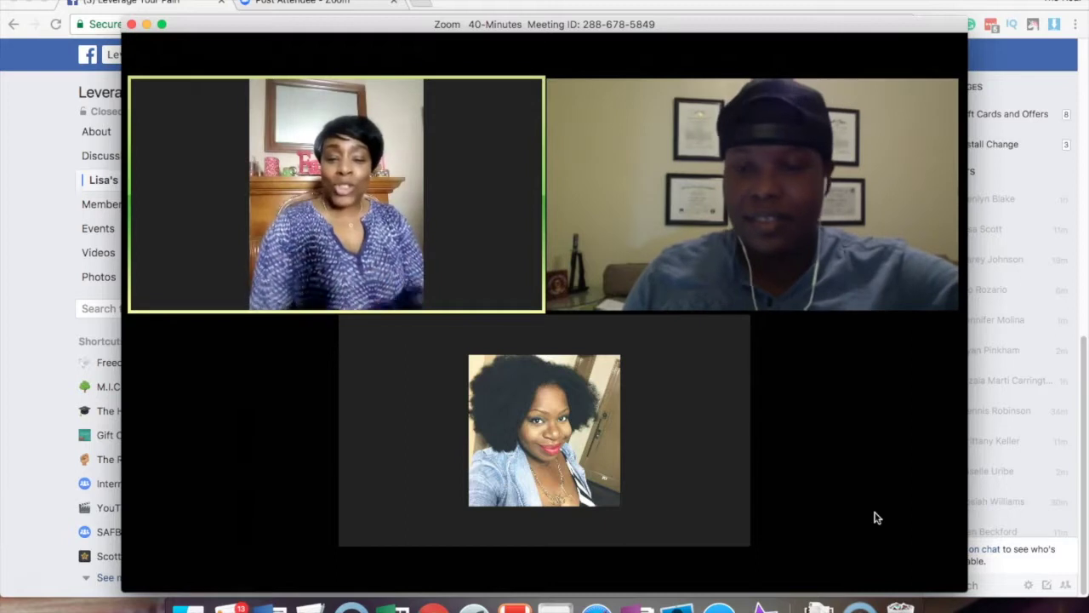
pyautogui.moveTo(814, 510)
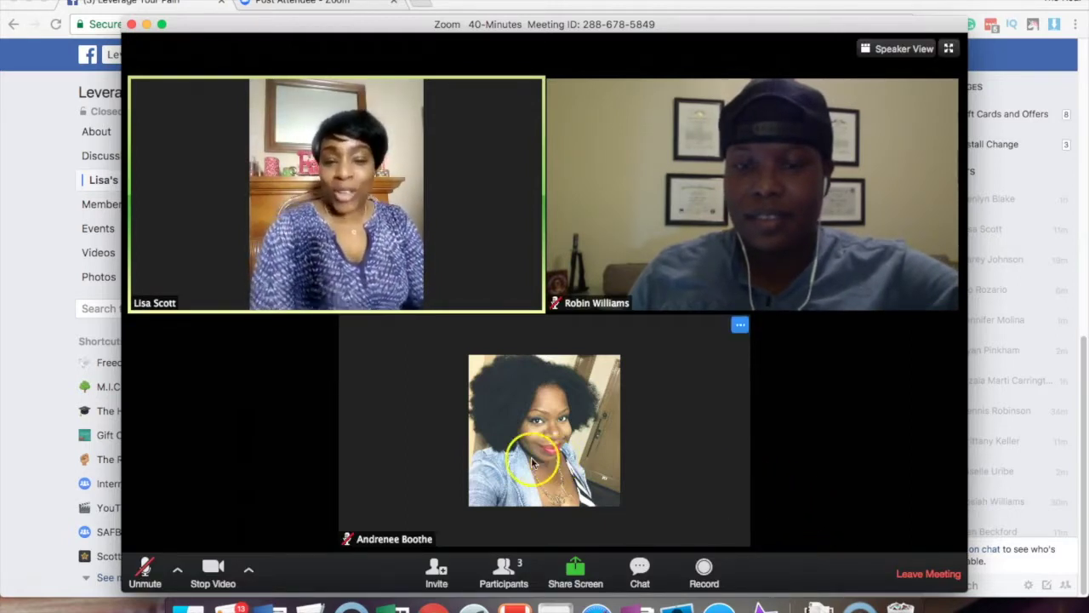
pyautogui.click(148, 567)
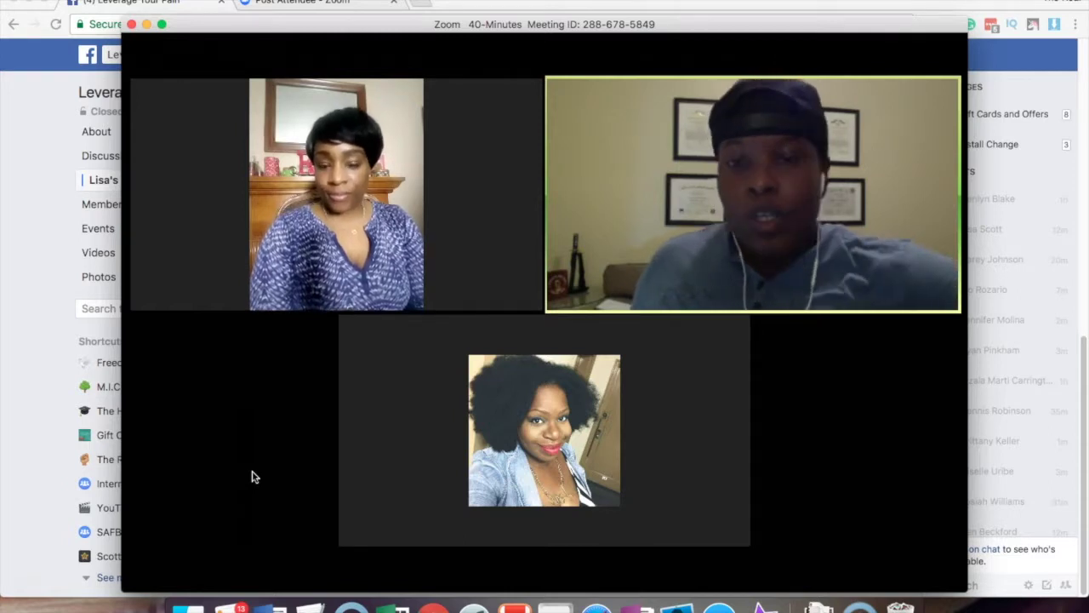
pyautogui.click(277, 483)
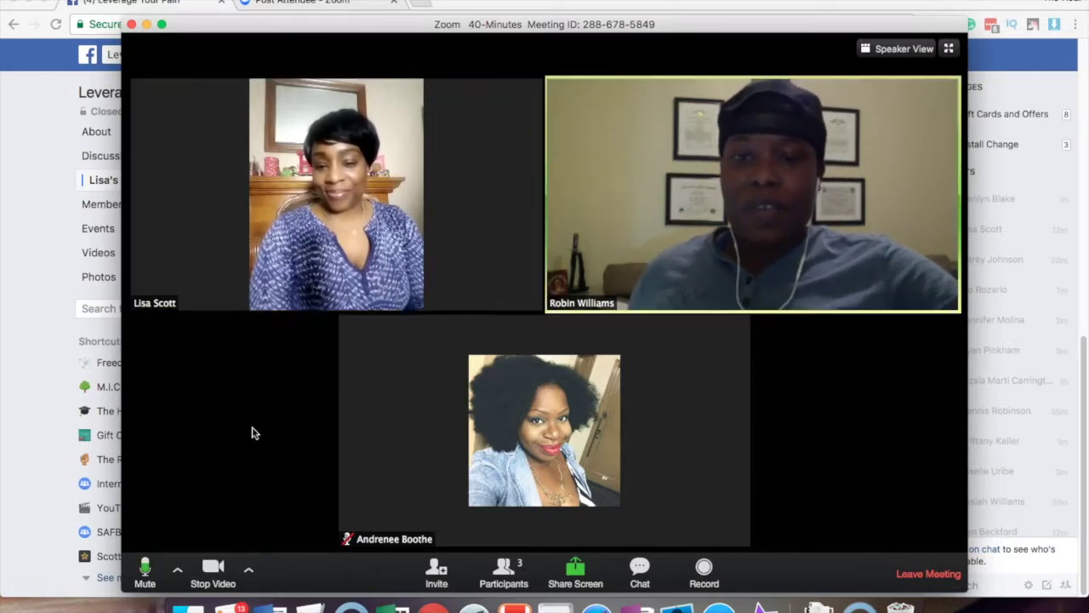
pyautogui.click(252, 436)
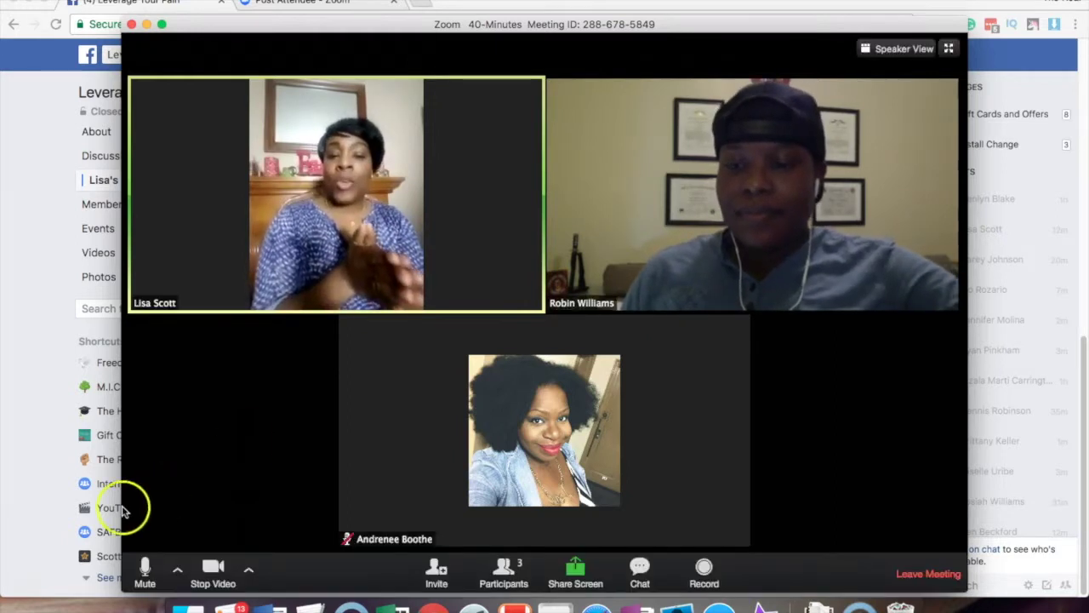
pyautogui.click(148, 569)
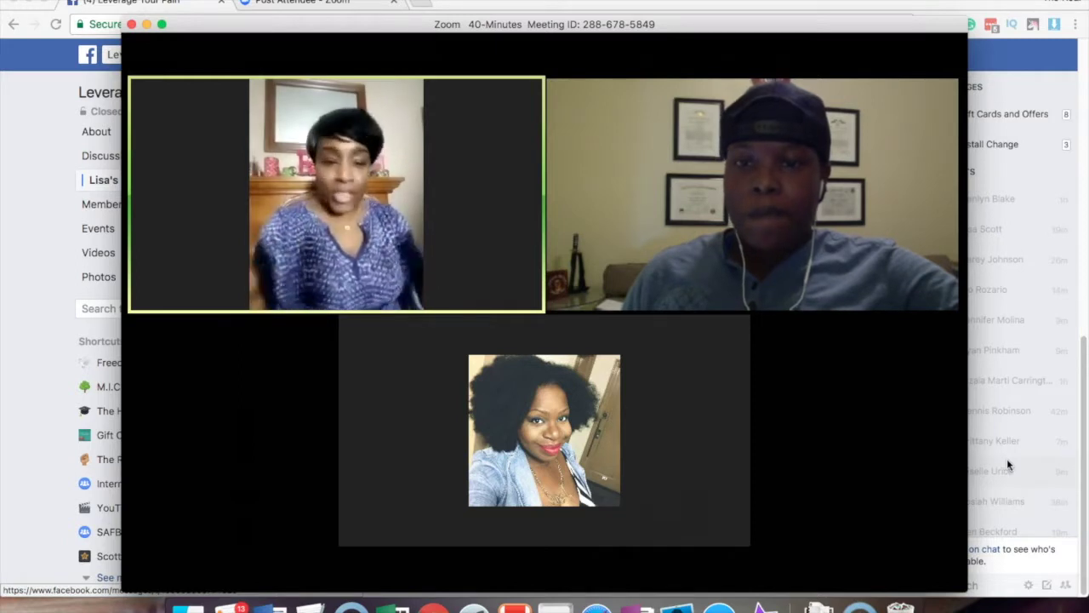
pyautogui.moveTo(948, 457)
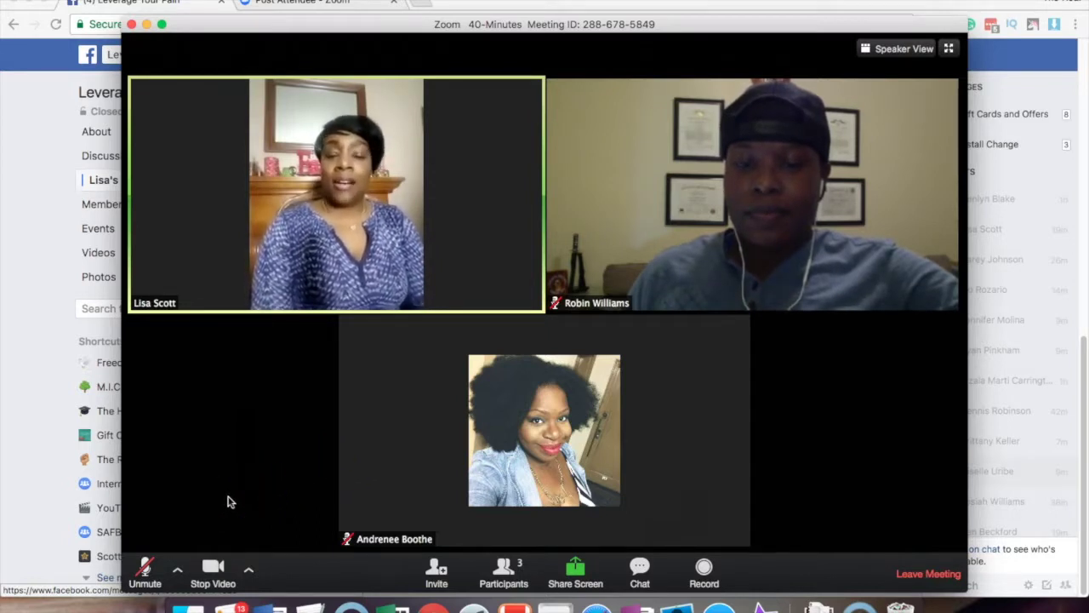
pyautogui.click(146, 569)
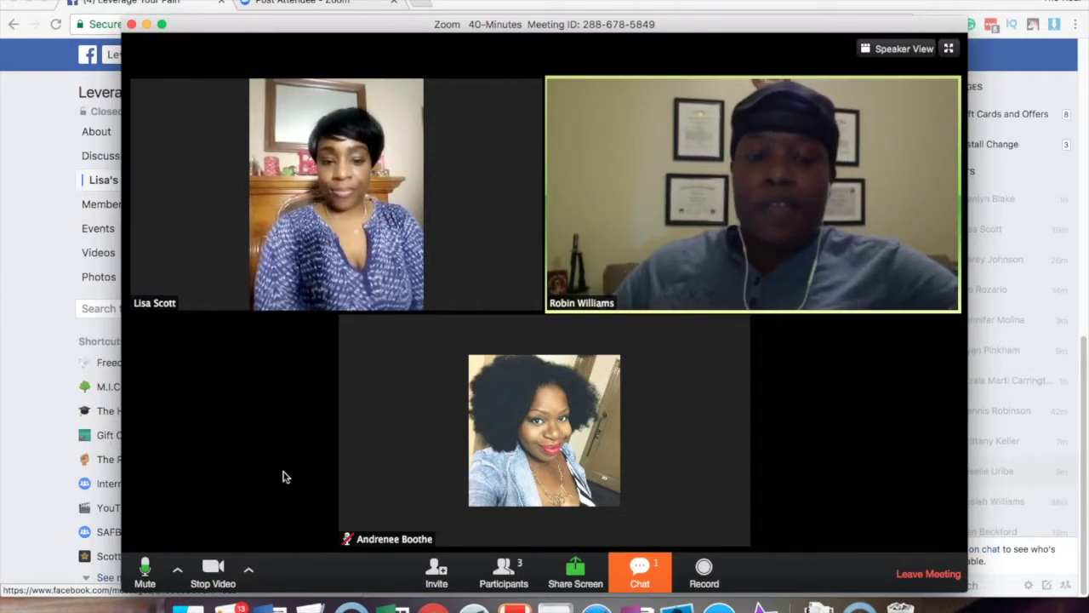
pyautogui.click(285, 478)
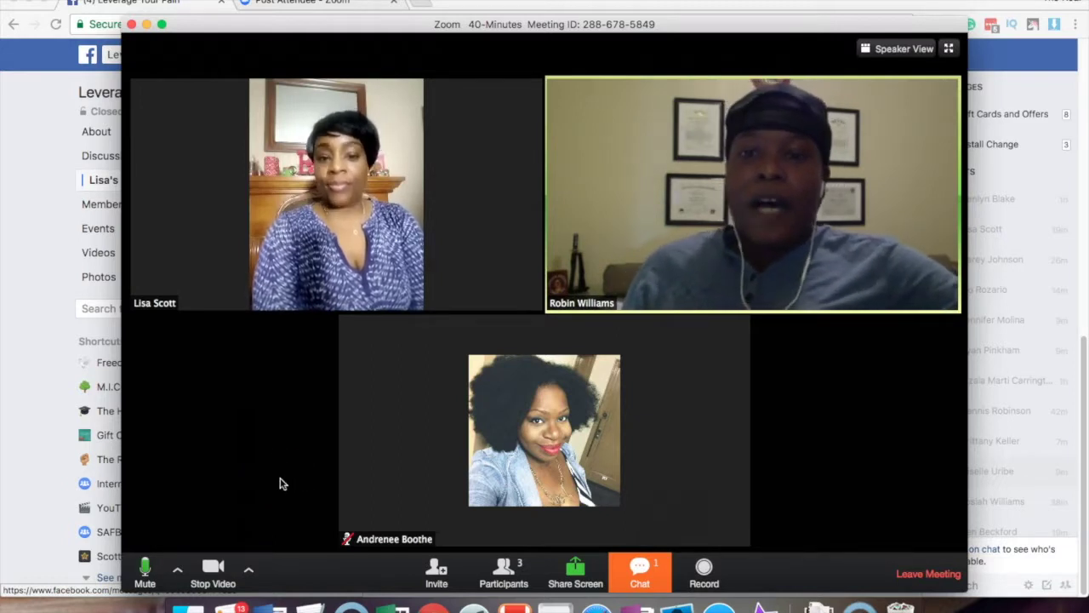
pyautogui.click(304, 491)
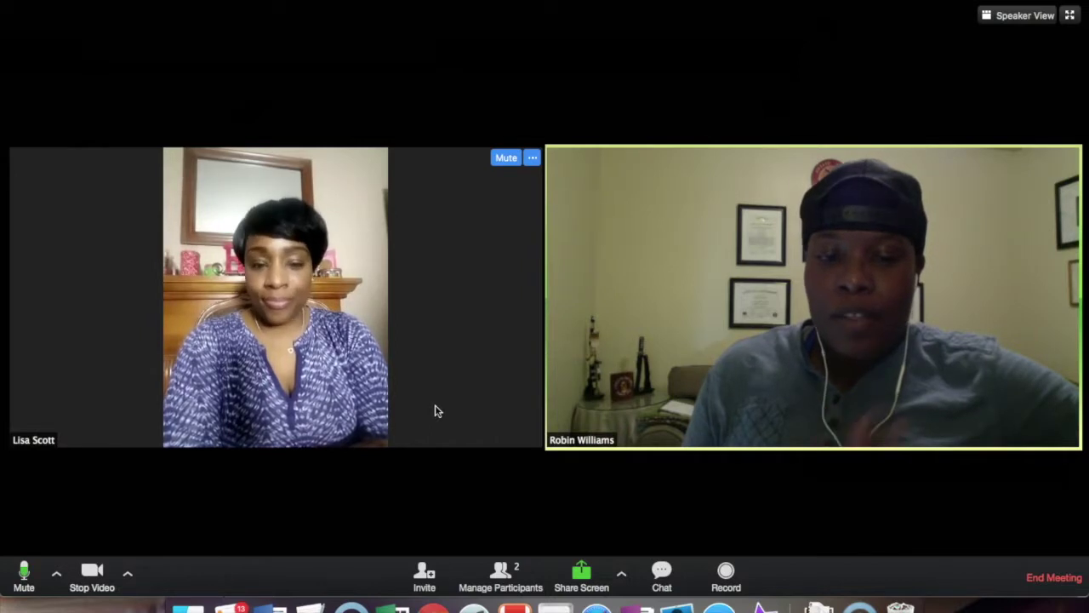
pyautogui.moveTo(435, 411)
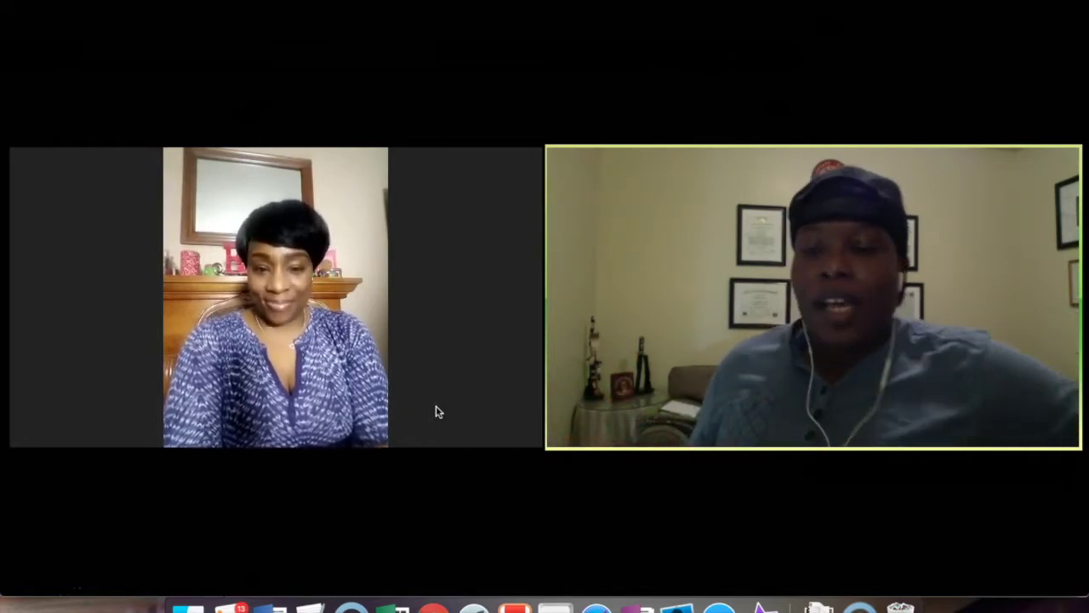
pyautogui.moveTo(382, 464)
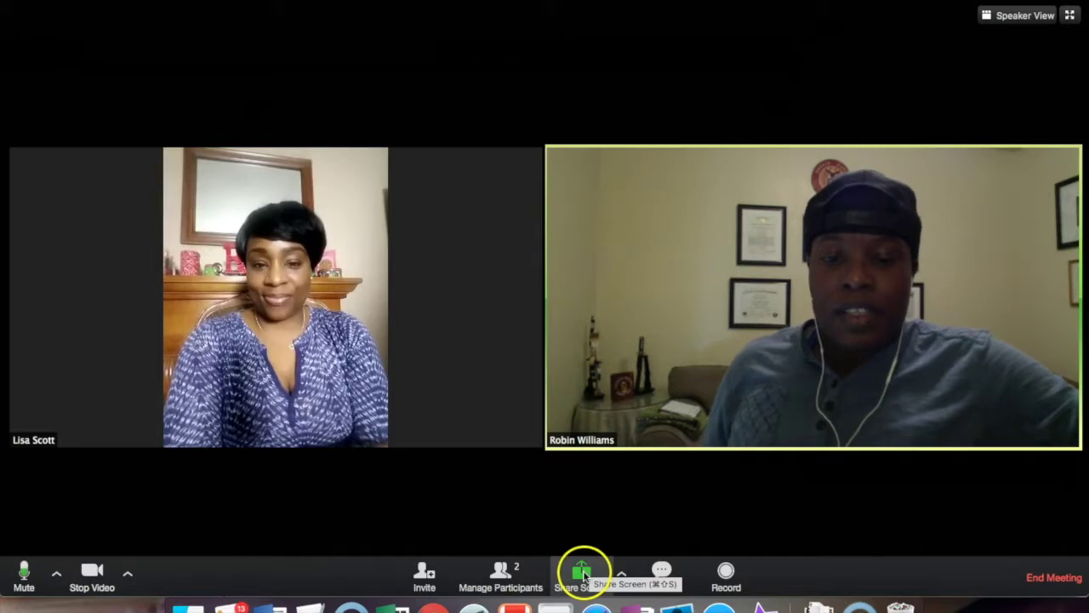
pyautogui.click(583, 577)
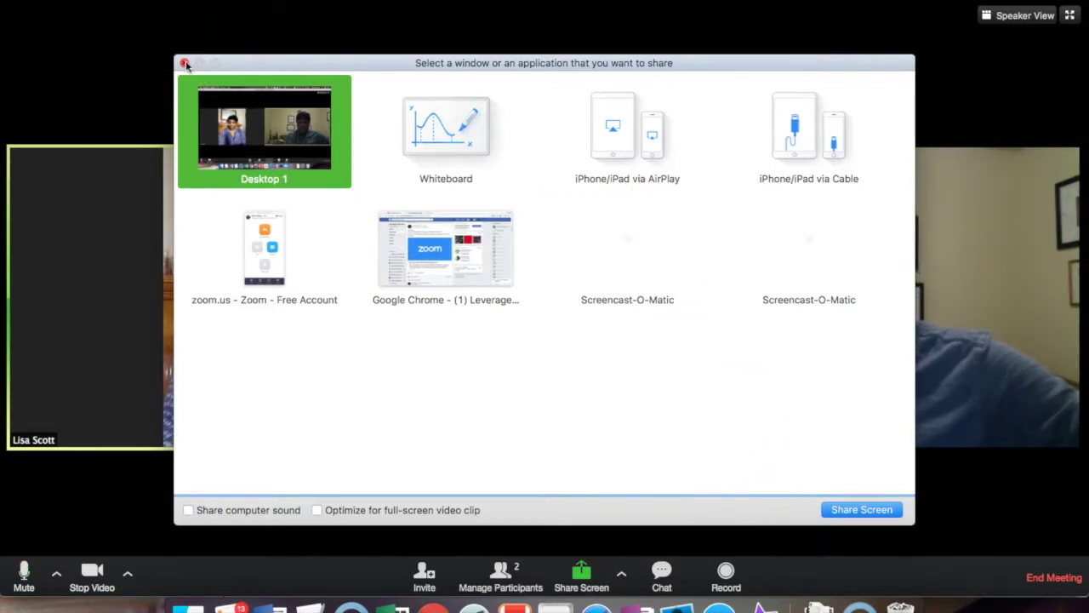
pyautogui.click(185, 64)
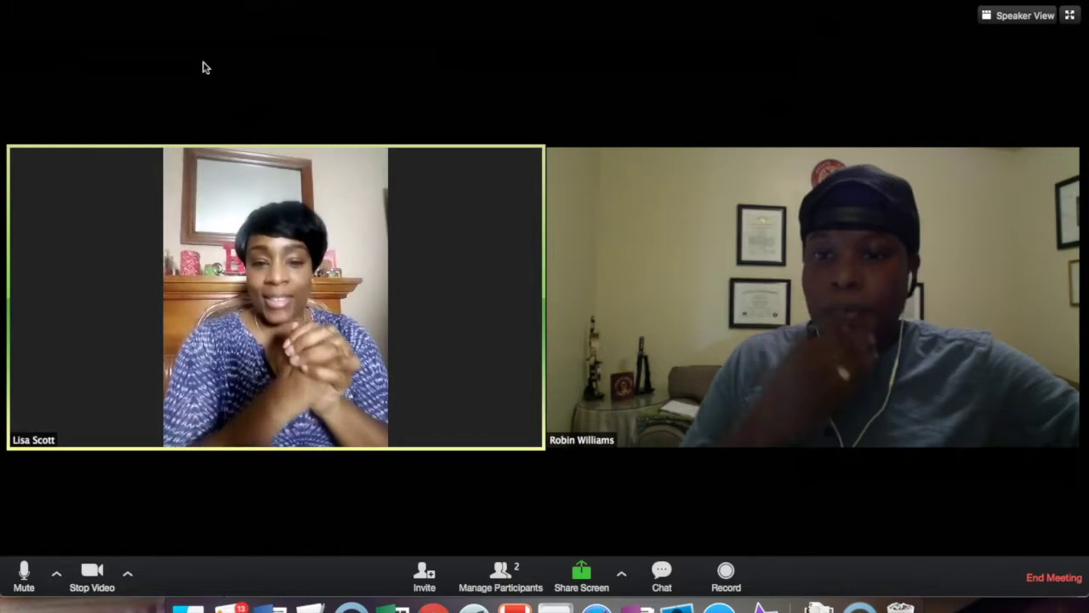
pyautogui.click(206, 75)
pyautogui.click(207, 79)
pyautogui.click(269, 69)
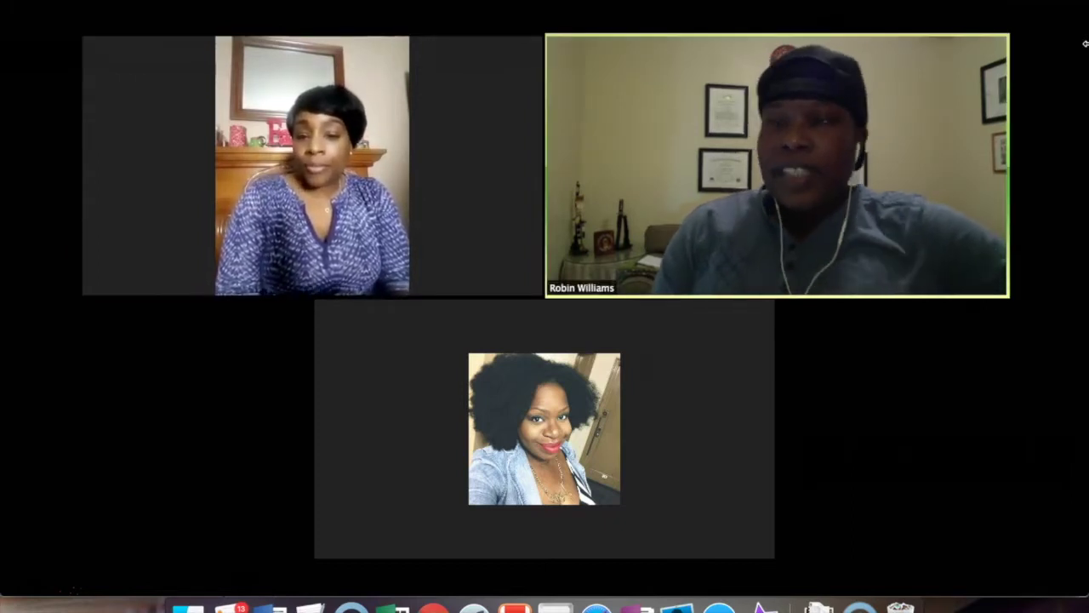
# Share the entire Desktop 1 screen with the meeting participants
pyautogui.moveTo(1085, 42)
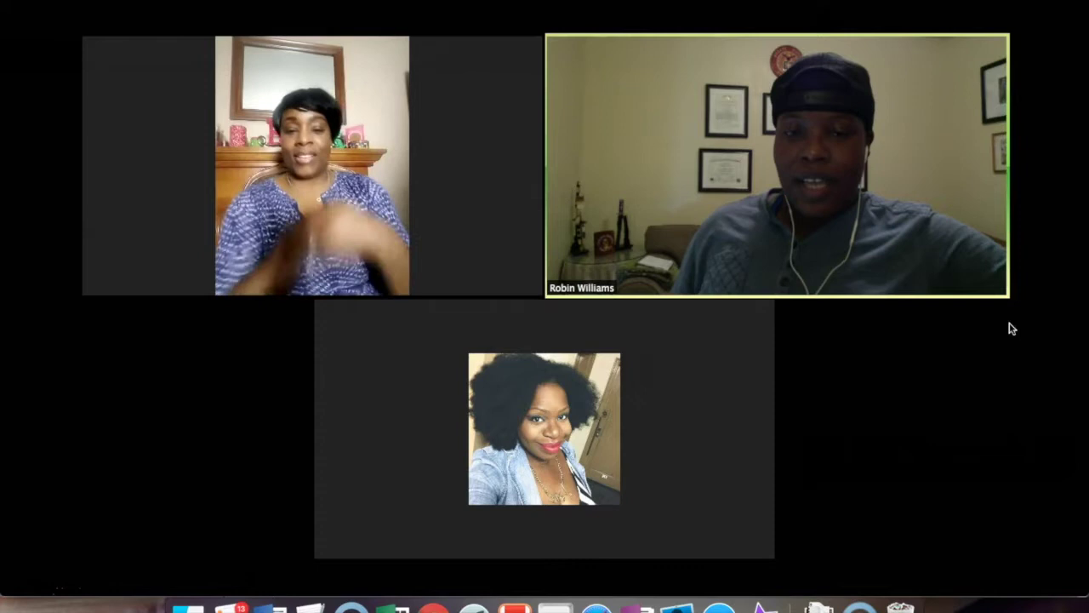
pyautogui.moveTo(1008, 329)
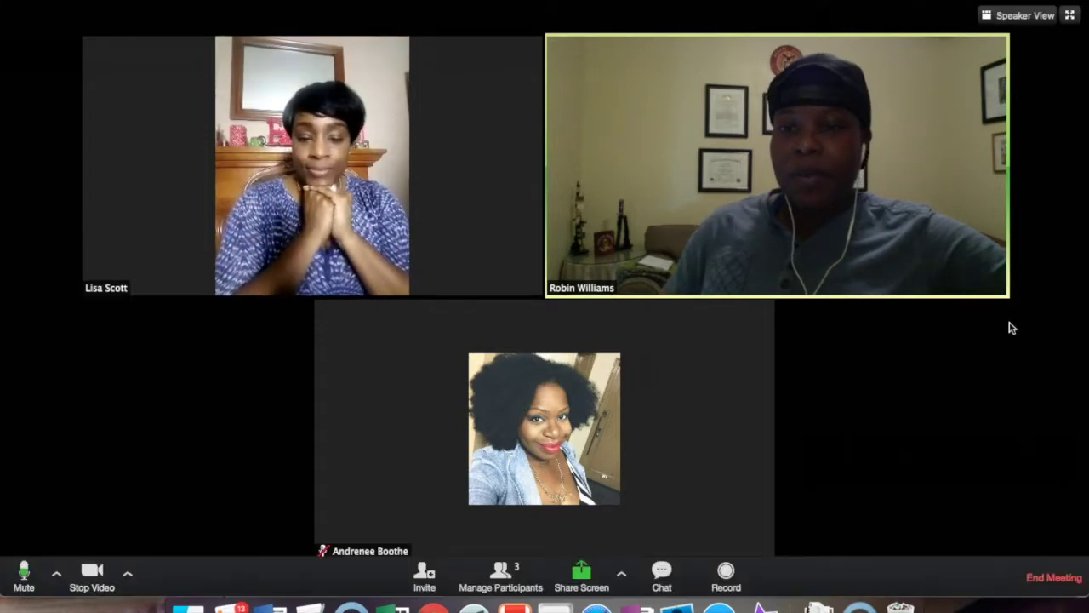
pyautogui.click(959, 332)
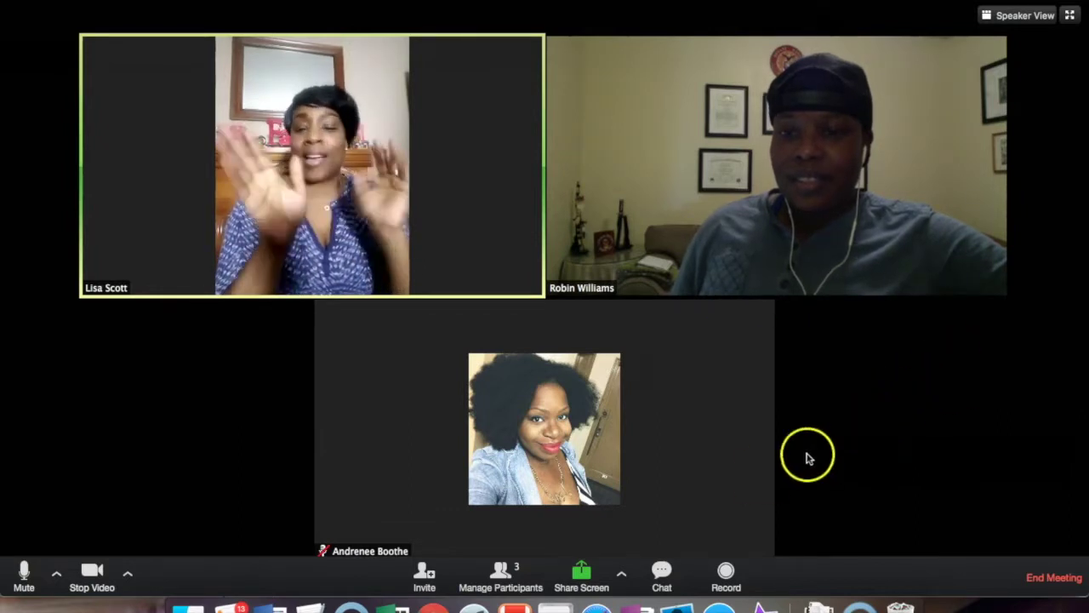
pyautogui.moveTo(749, 482)
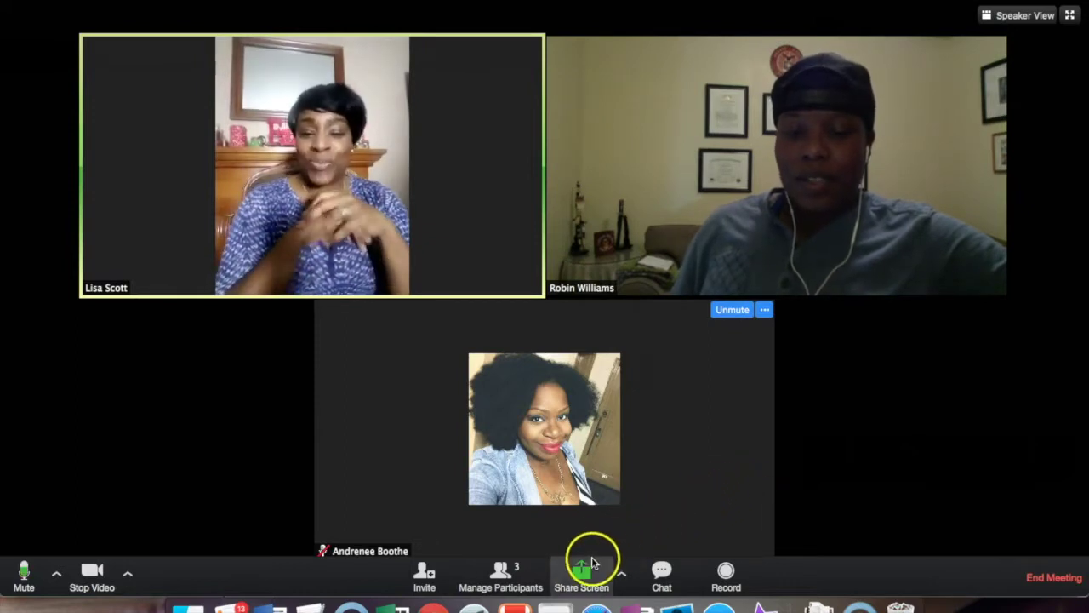
pyautogui.click(582, 572)
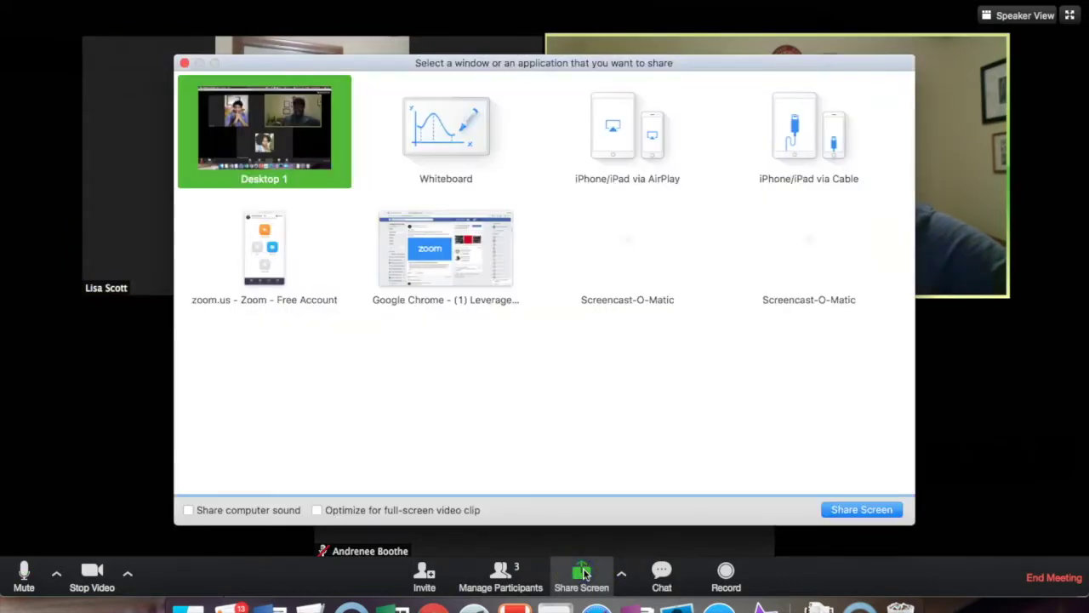
pyautogui.click(861, 510)
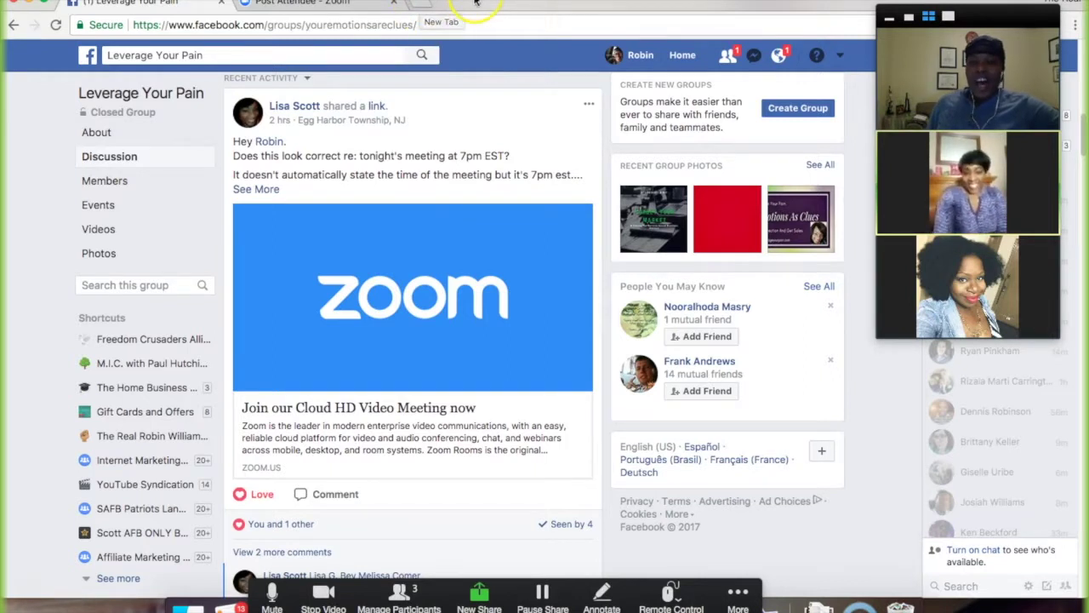
# Minimize the browser window and move the floating meeting controls up so they clear the Dock
pyautogui.click(30, 4)
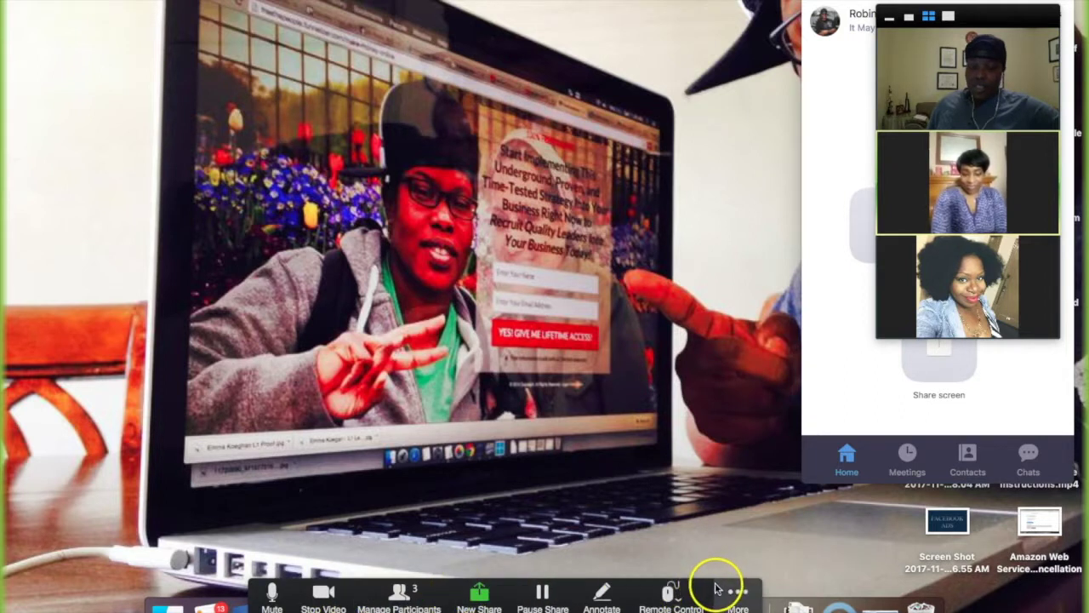
pyautogui.moveTo(712, 583); pyautogui.dragTo(777, 523)
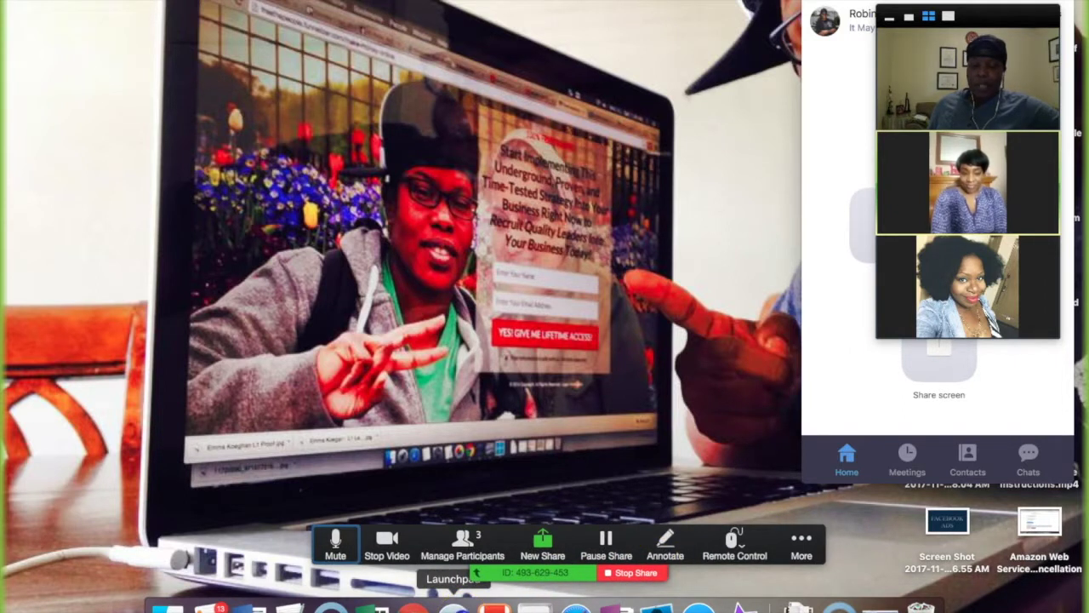
# Find Filmora on the third page of Launchpad, shift the participant video strip off it, and launch the app
pyautogui.click(455, 607)
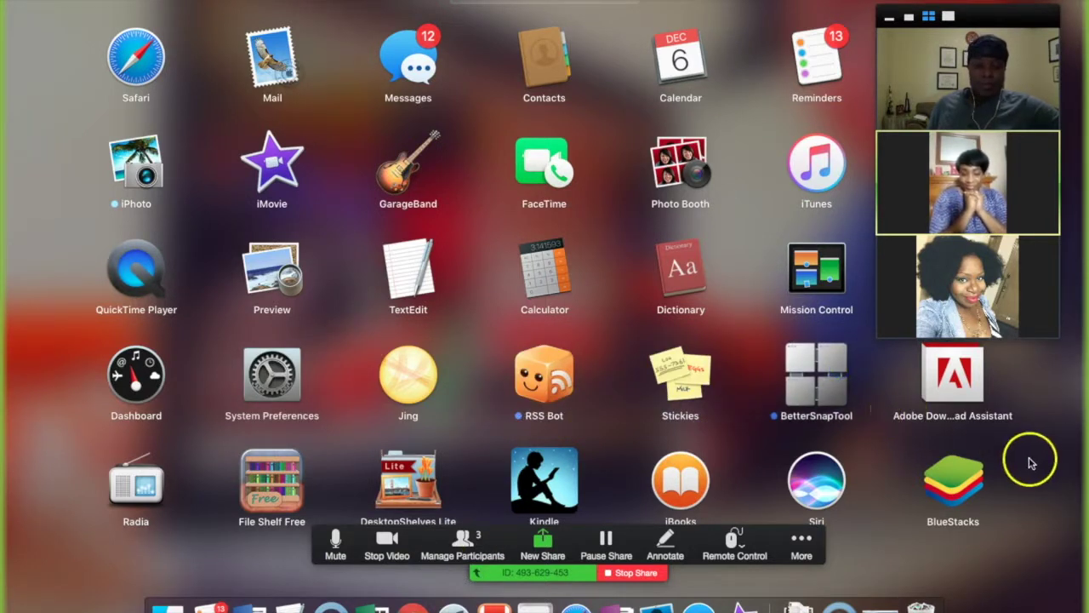
pyautogui.moveTo(1031, 457); pyautogui.dragTo(810, 457)
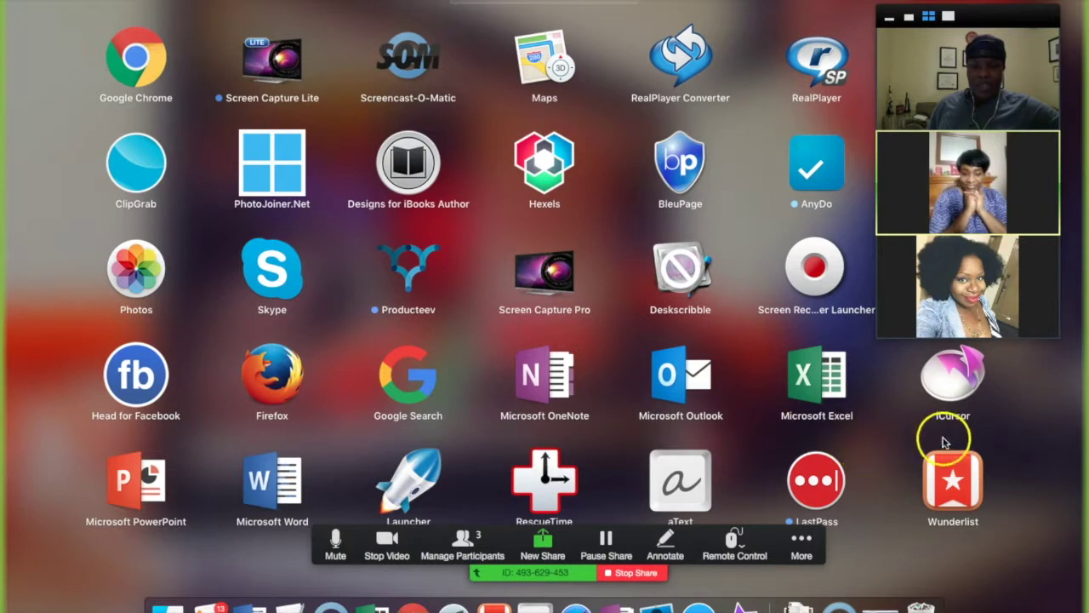
pyautogui.moveTo(951, 425); pyautogui.dragTo(445, 421)
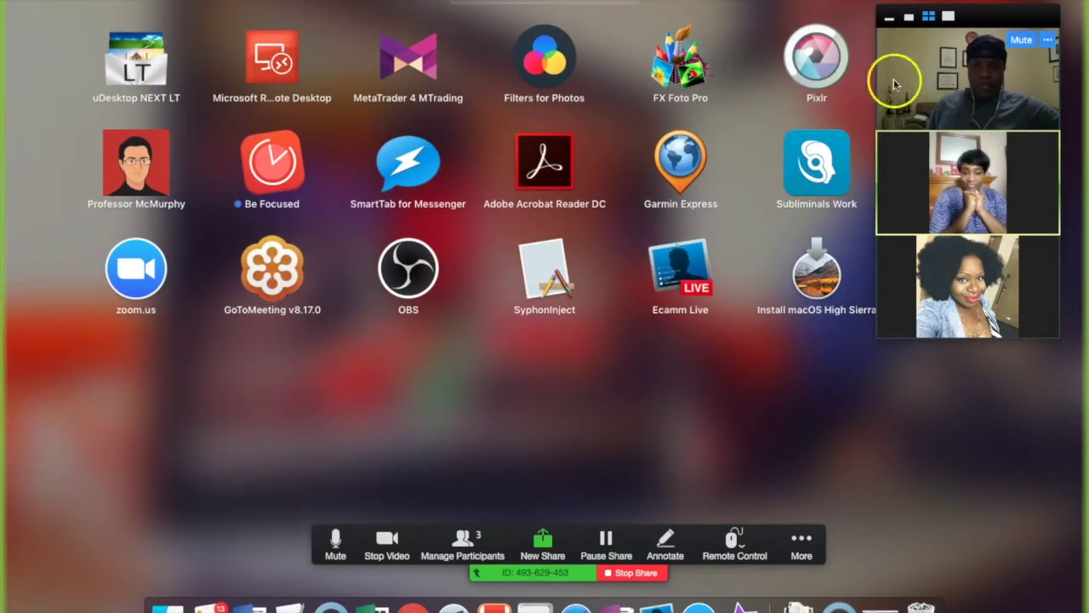
pyautogui.moveTo(989, 16); pyautogui.dragTo(1013, 25)
pyautogui.click(952, 30)
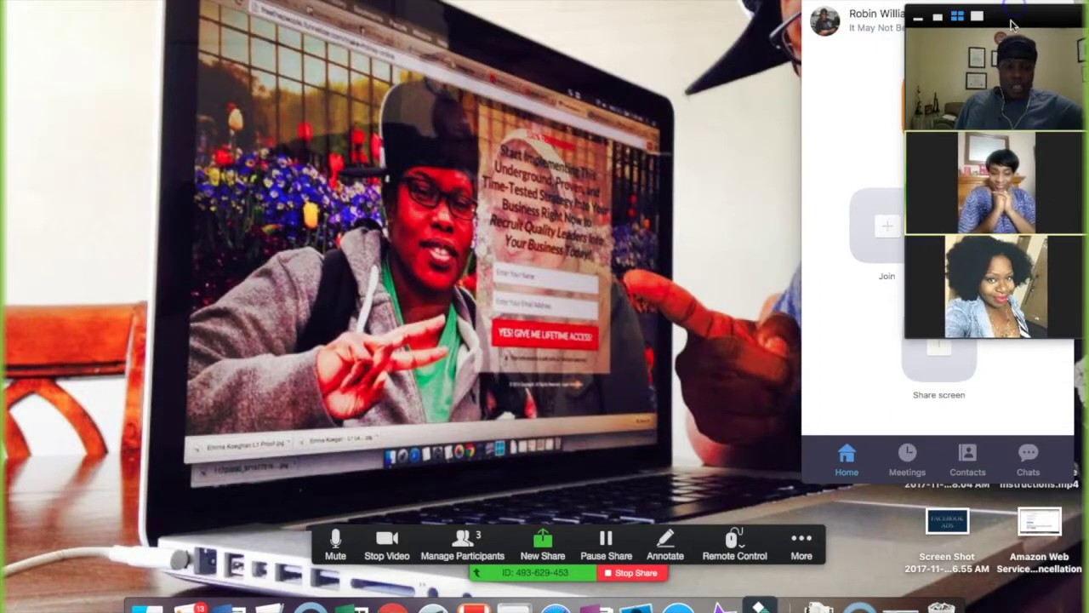
pyautogui.click(766, 605)
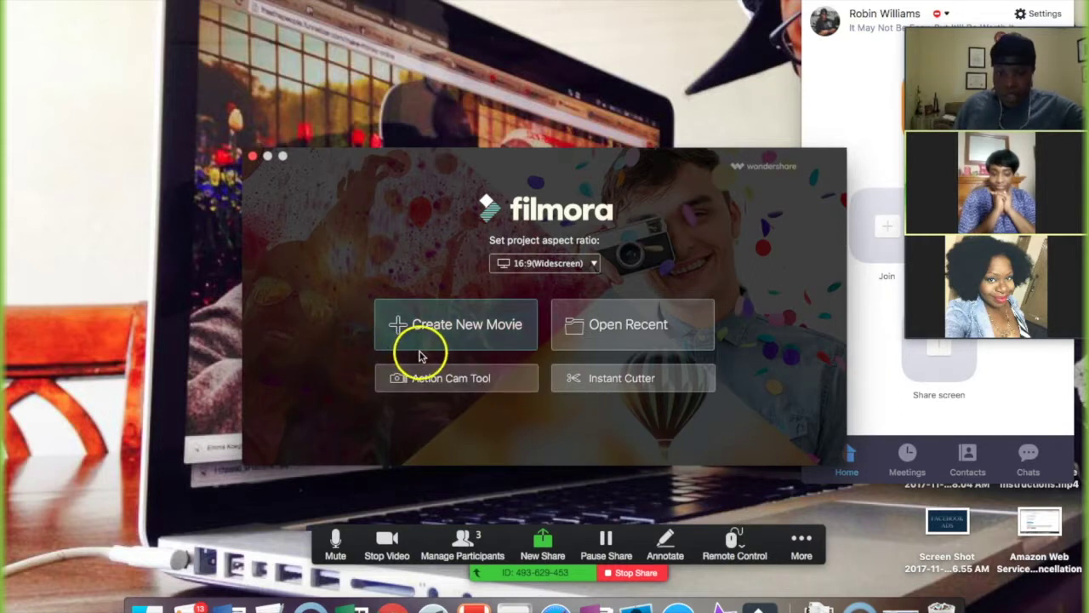
# Move the Filmora welcome window clear of the meeting controls and create a new movie with the 16:9 (Widescreen) aspect ratio
pyautogui.moveTo(574, 163); pyautogui.dragTo(509, 112)
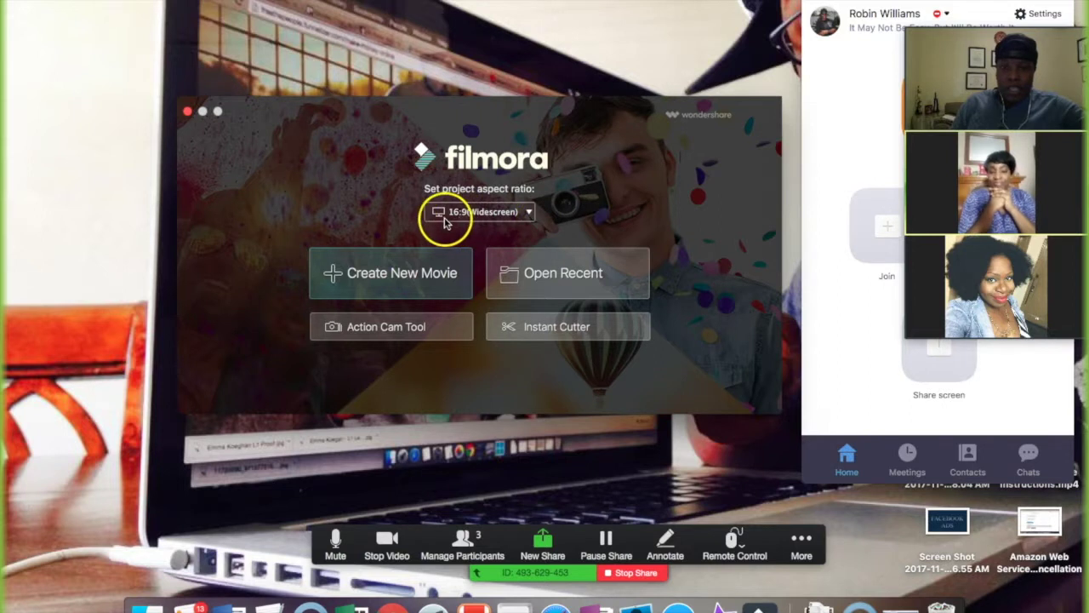
pyautogui.click(528, 213)
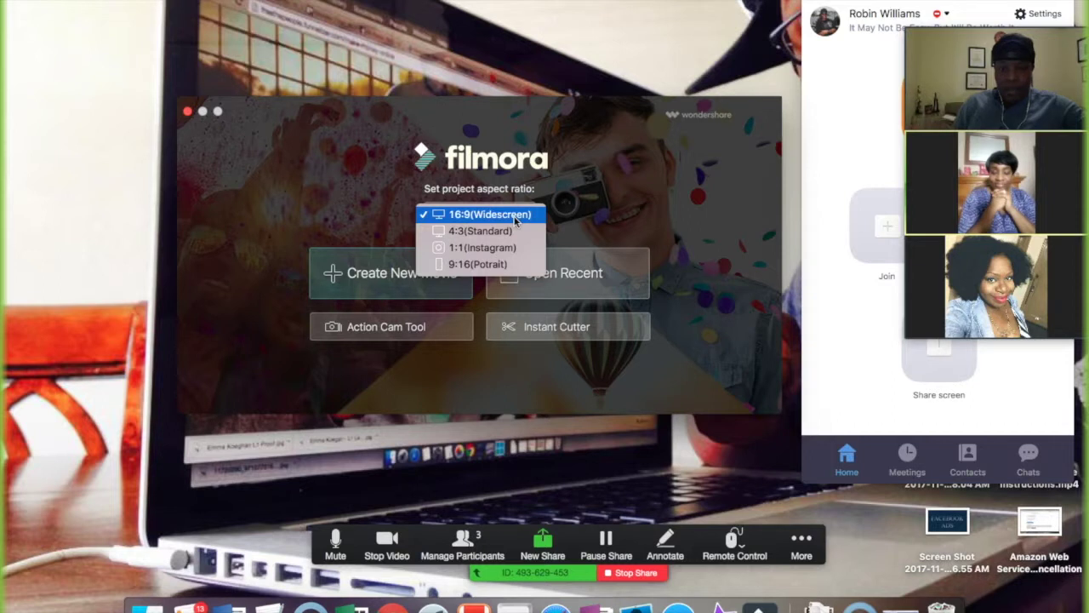
pyautogui.click(515, 217)
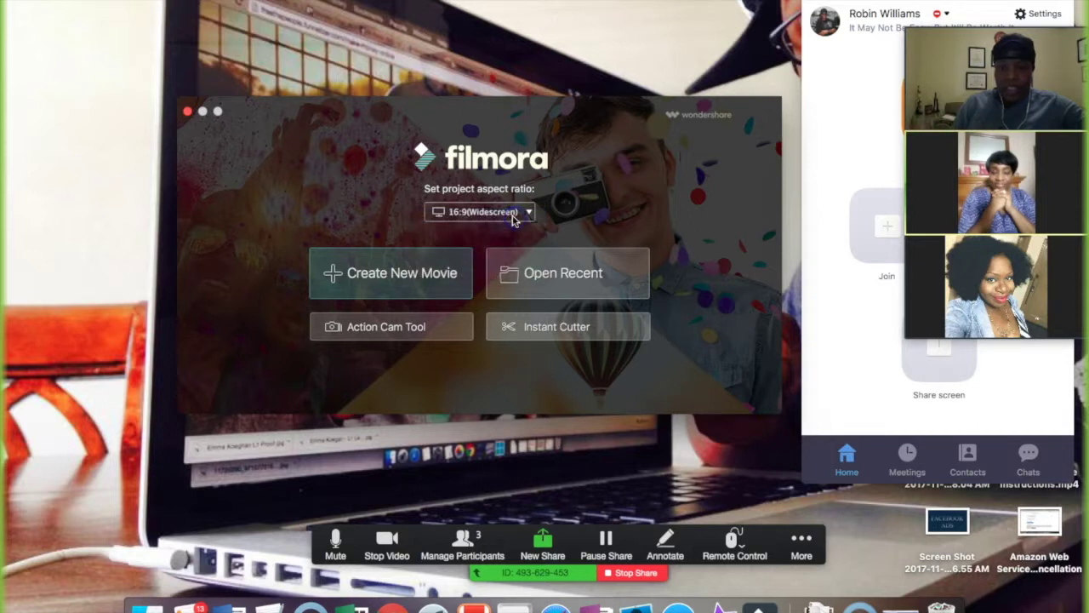
pyautogui.click(390, 273)
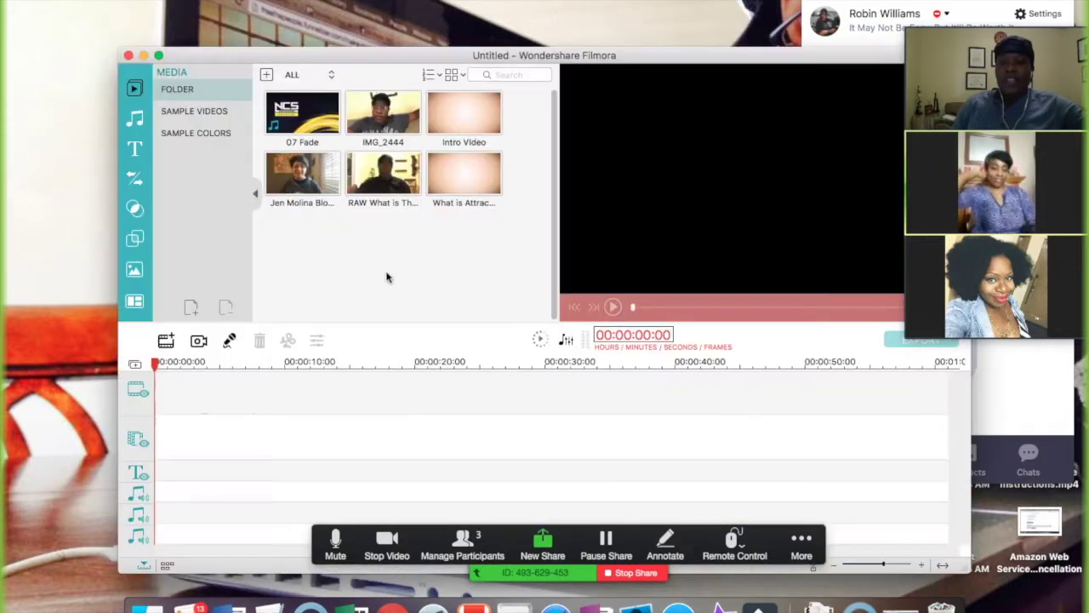
# Enlarge the Filmora editor window to fill the screen and collapse the participant video strip covering its preview
pyautogui.moveTo(631, 51); pyautogui.dragTo(558, 3)
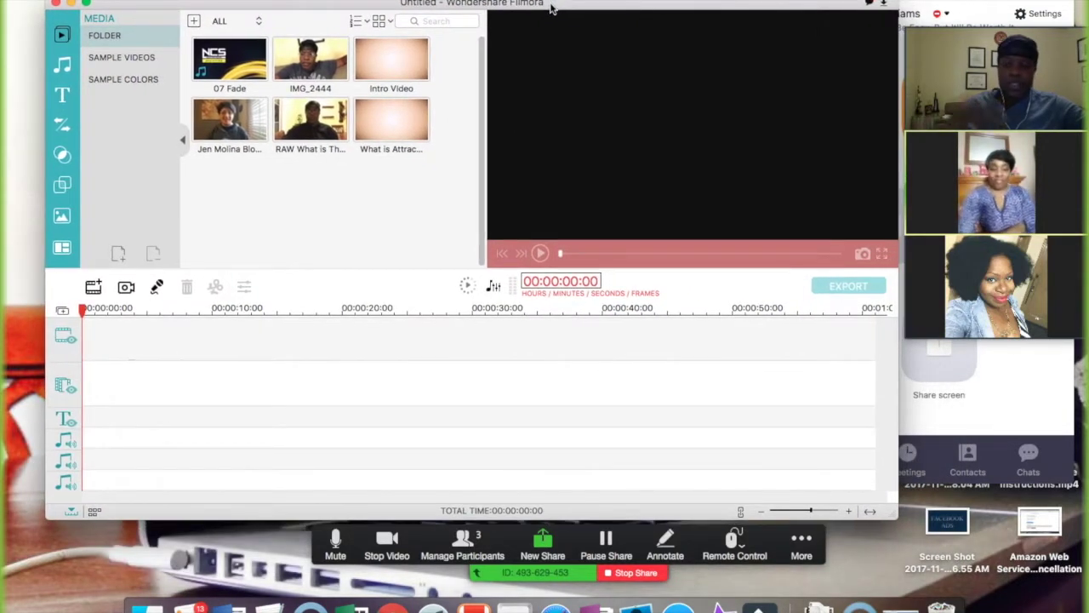
pyautogui.click(540, 25)
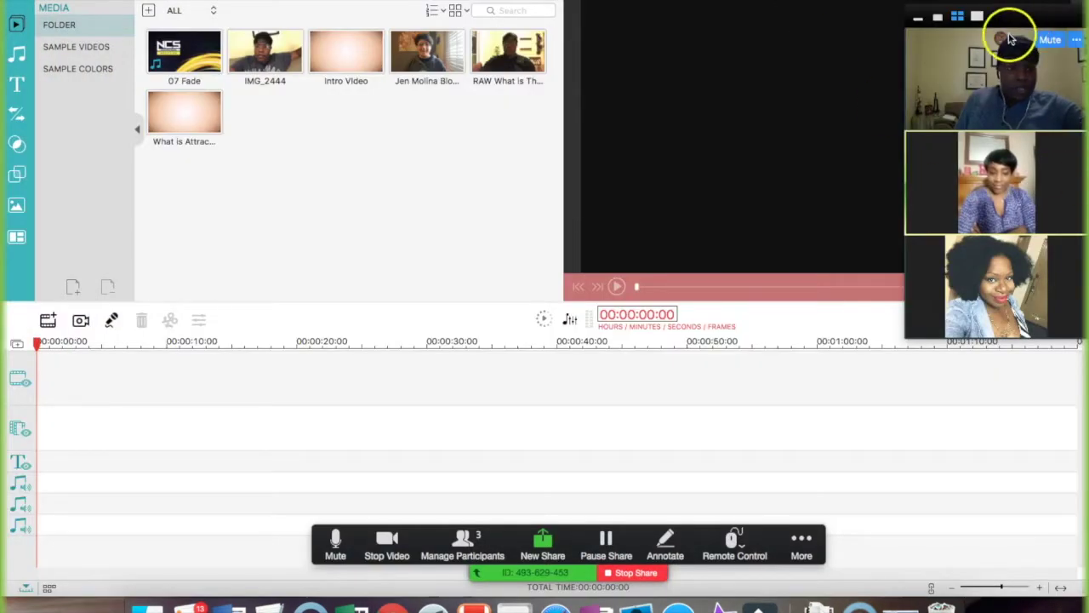
pyautogui.click(918, 18)
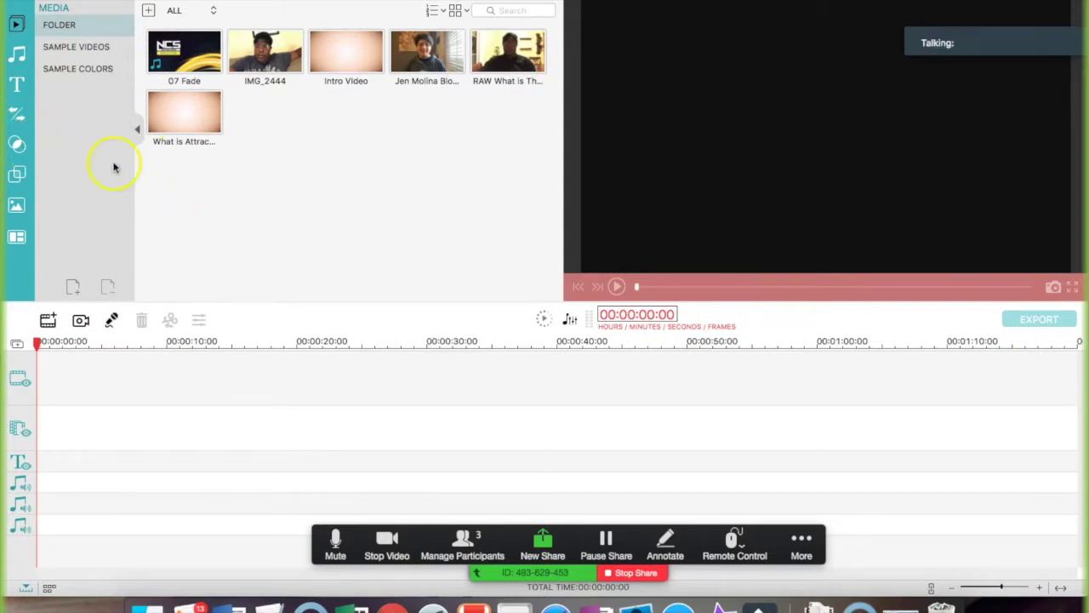
# Select the "What is Attrac..." clip in the media library to preview it
pyautogui.click(195, 196)
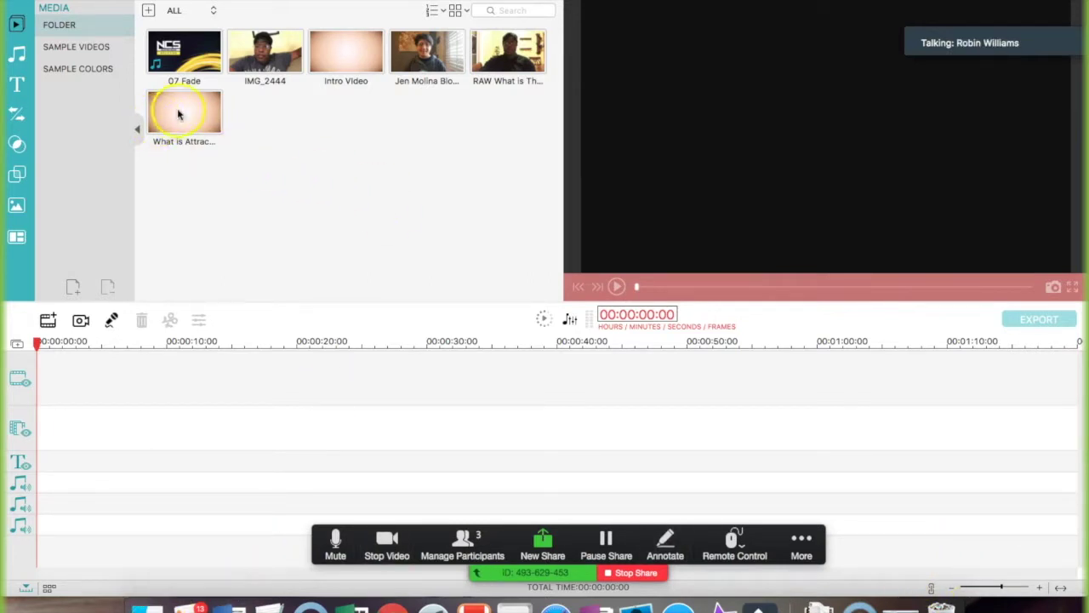
pyautogui.click(213, 125)
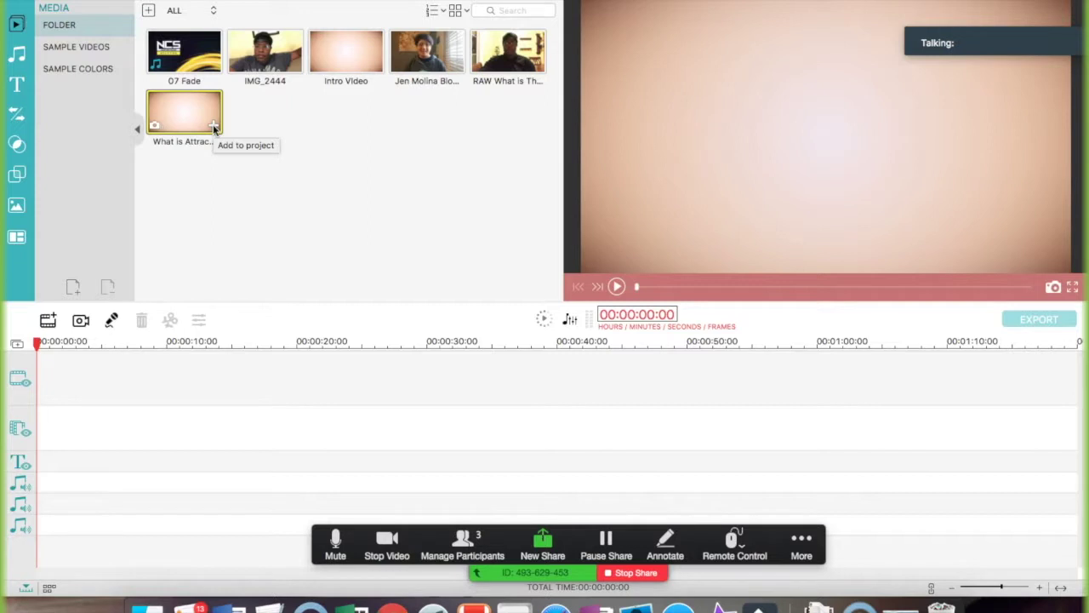
pyautogui.click(212, 144)
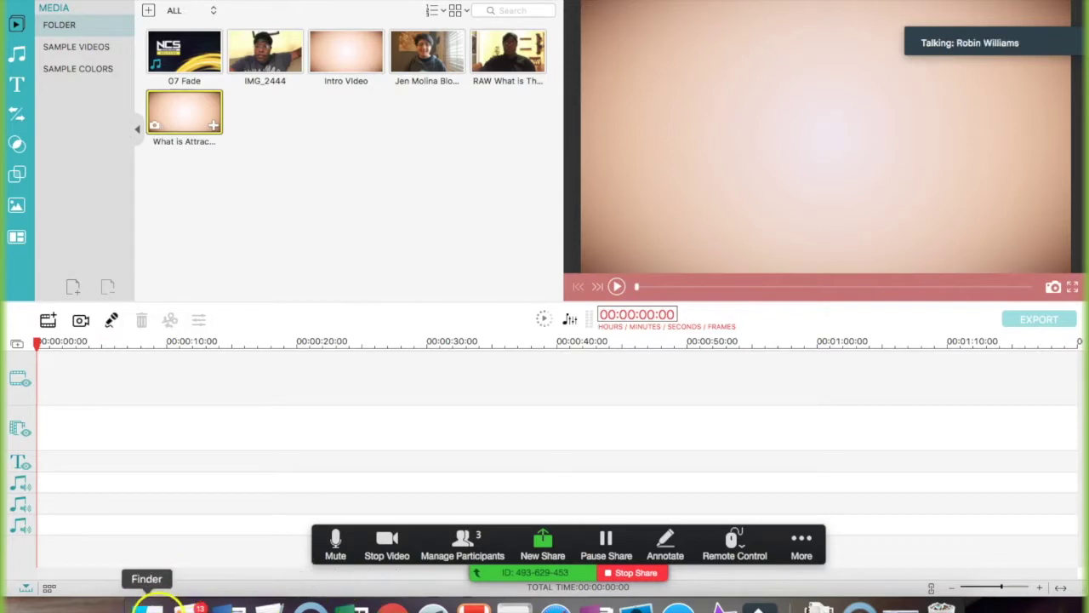
# Open a Finder window and move it aside so the Filmora media library is uncovered
pyautogui.click(151, 605)
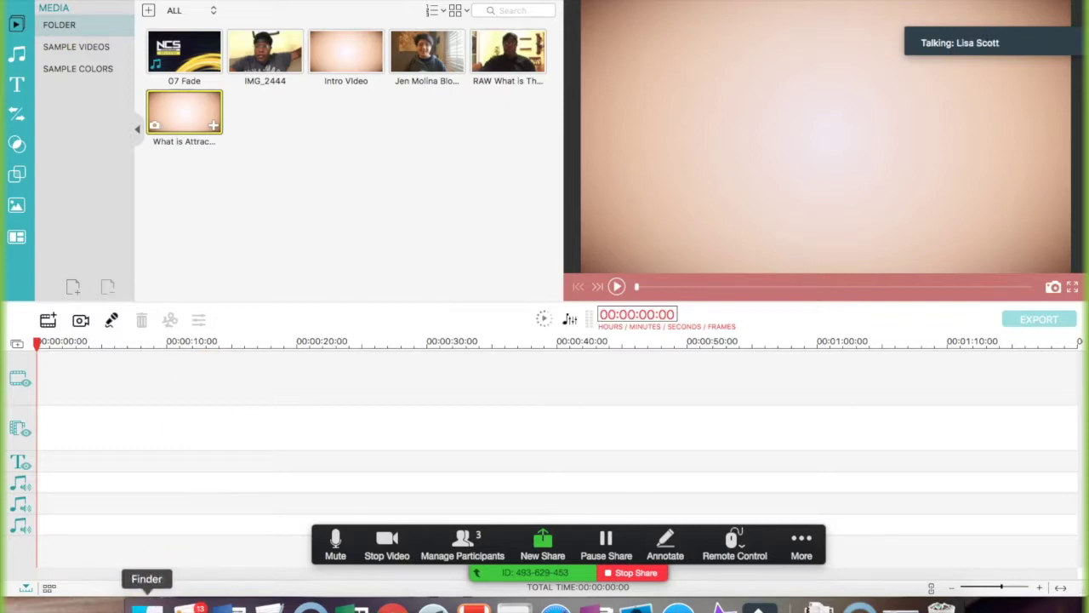
pyautogui.click(111, 608)
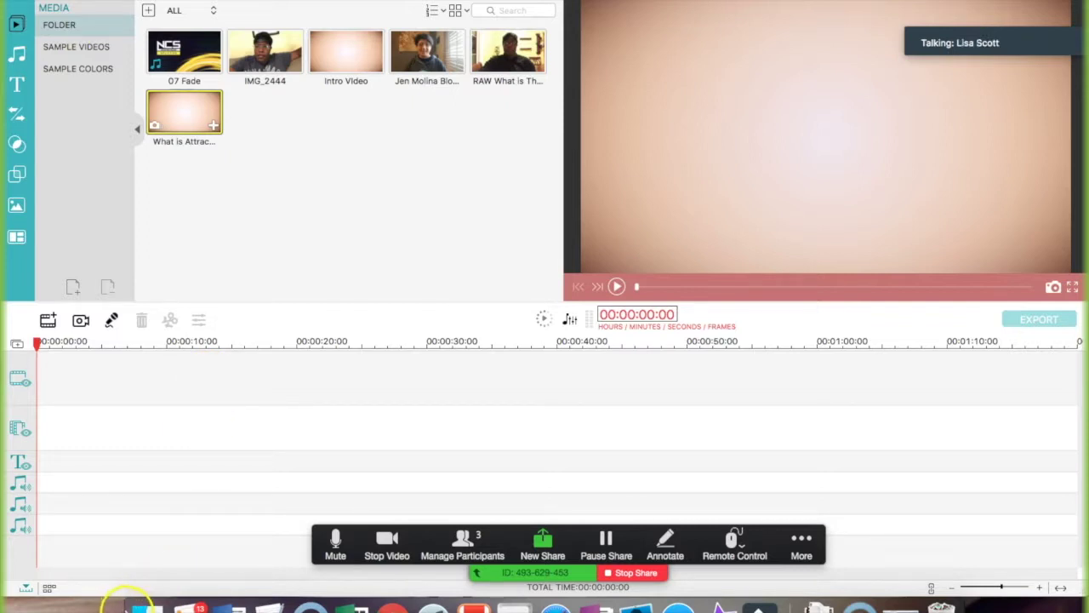
pyautogui.click(140, 607)
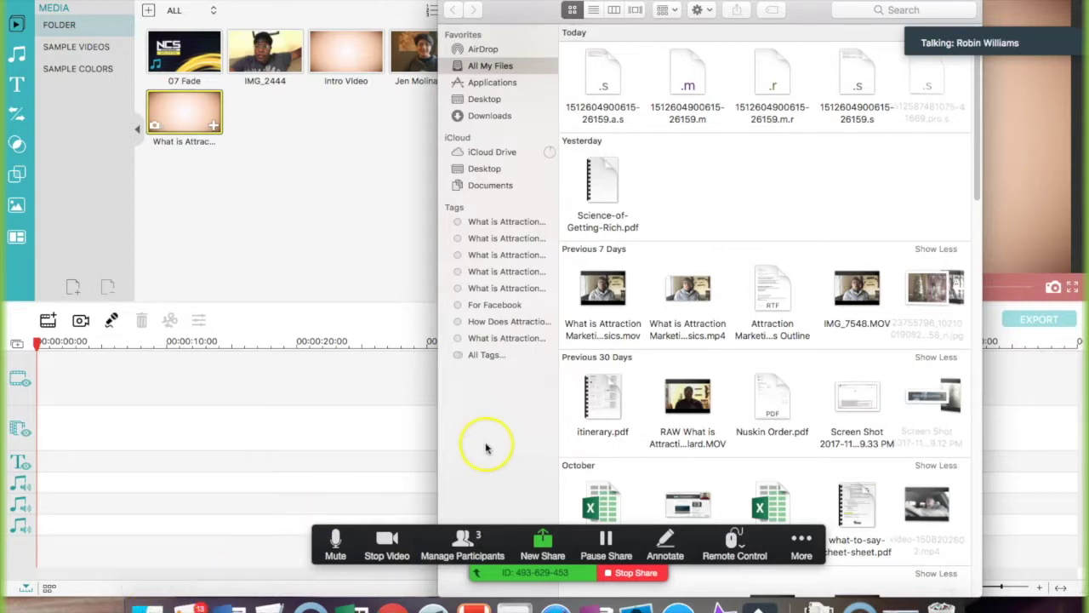
pyautogui.moveTo(806, 7); pyautogui.dragTo(915, 7)
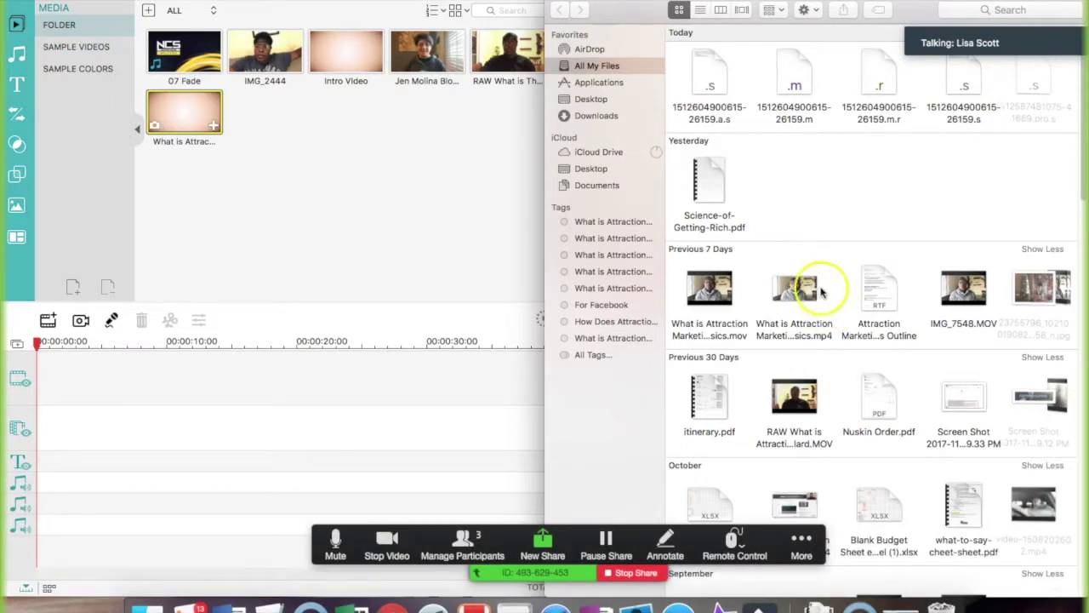
pyautogui.moveTo(815, 292)
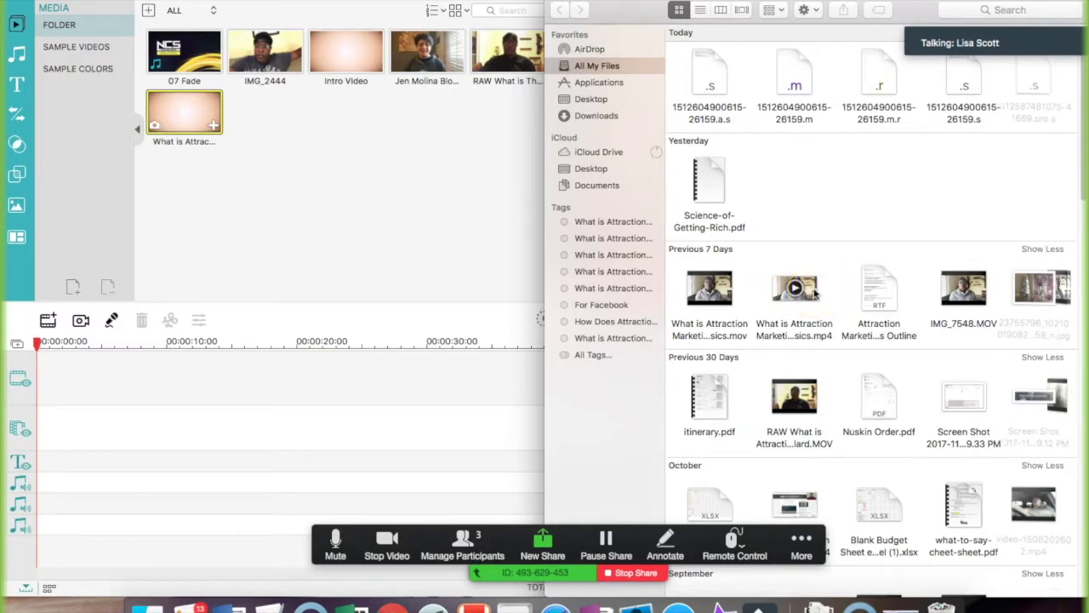
pyautogui.click(679, 11)
pyautogui.moveTo(599, 4); pyautogui.dragTo(655, 7)
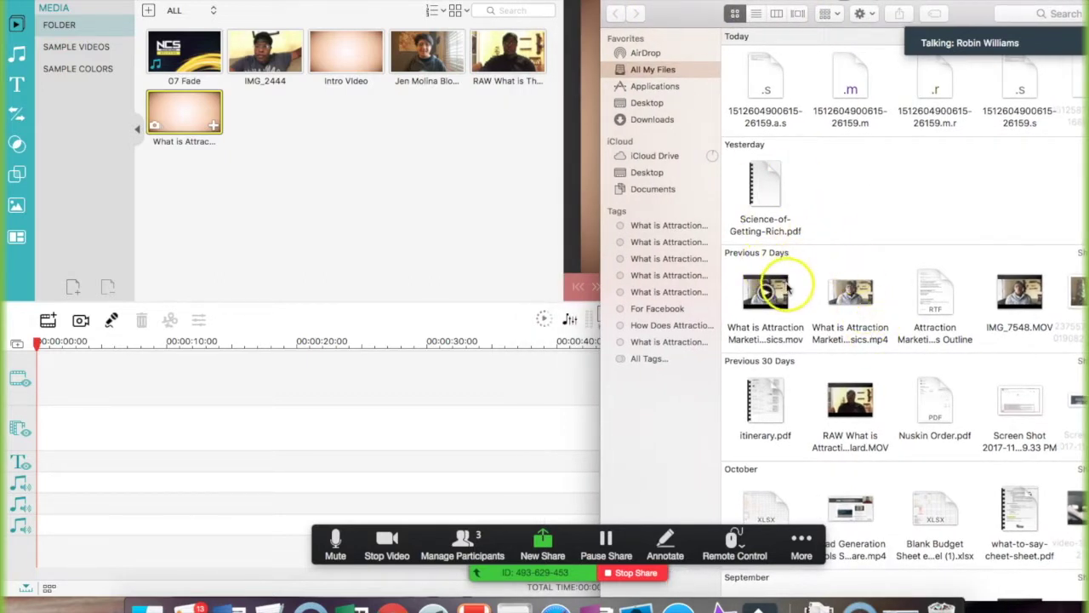
# Import the "RAW What is Attraction Marketing" MOV file from Finder into the media library and add it to the start of the video track
pyautogui.moveTo(868, 399); pyautogui.dragTo(319, 149)
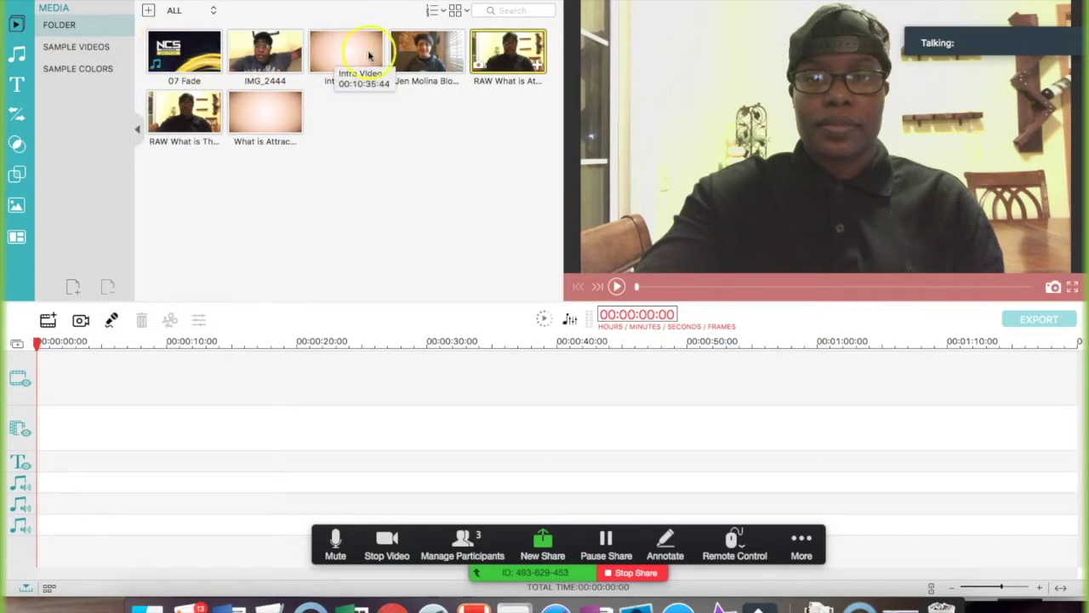
pyautogui.click(538, 67)
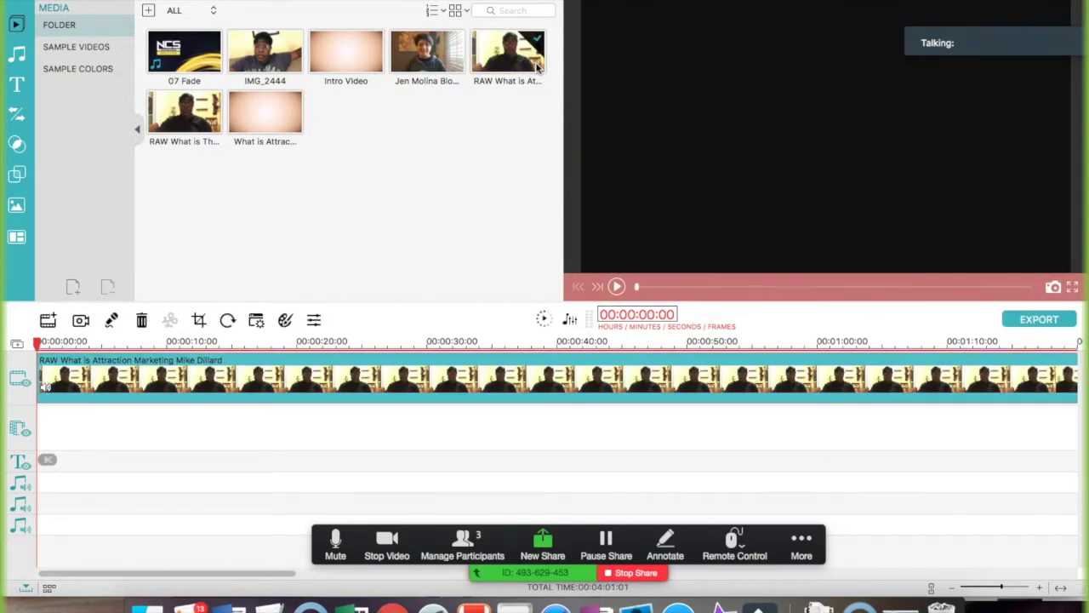
pyautogui.click(47, 376)
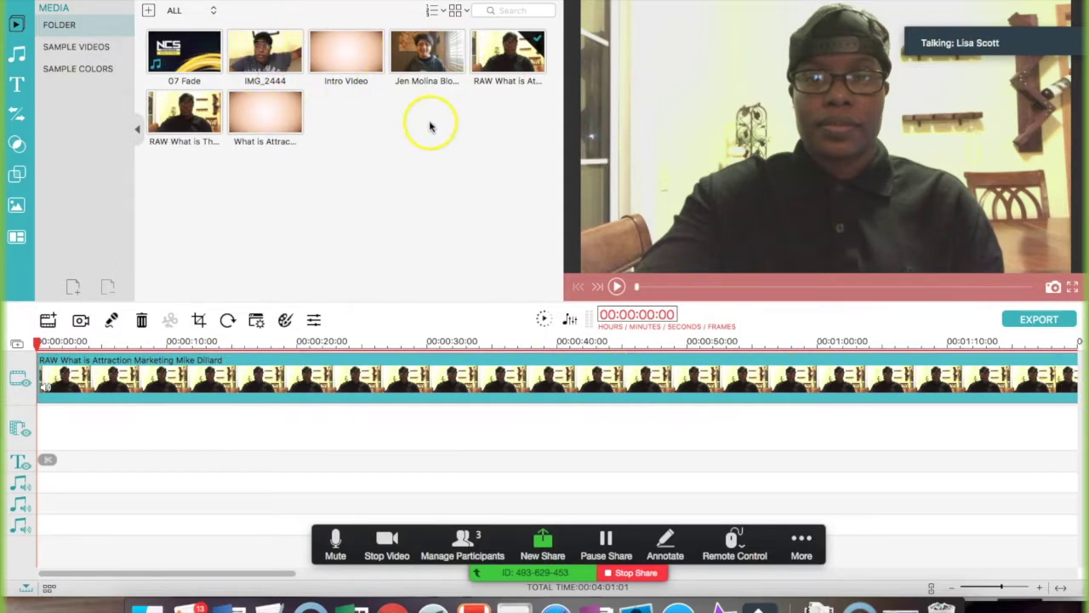
# Select the Intro Video clip in the media library to preview it
pyautogui.click(355, 68)
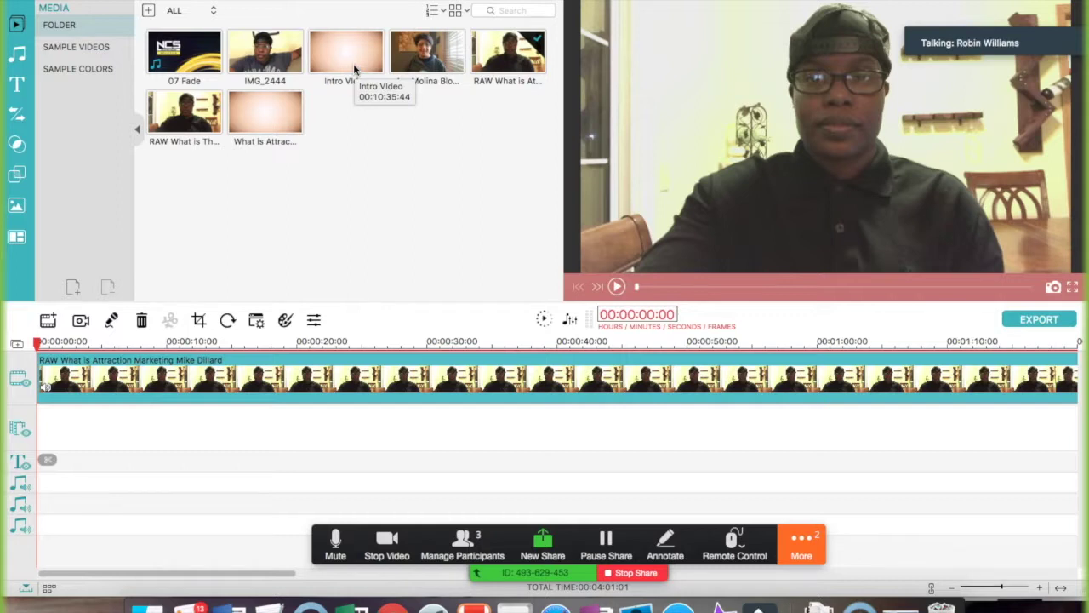
pyautogui.click(348, 67)
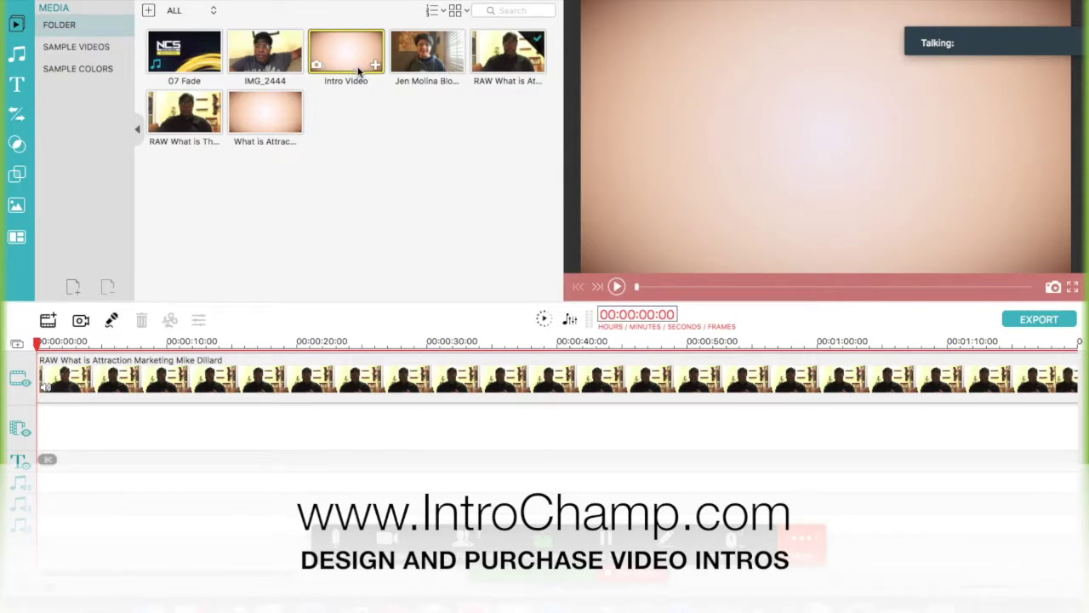
pyautogui.click(372, 65)
pyautogui.click(359, 65)
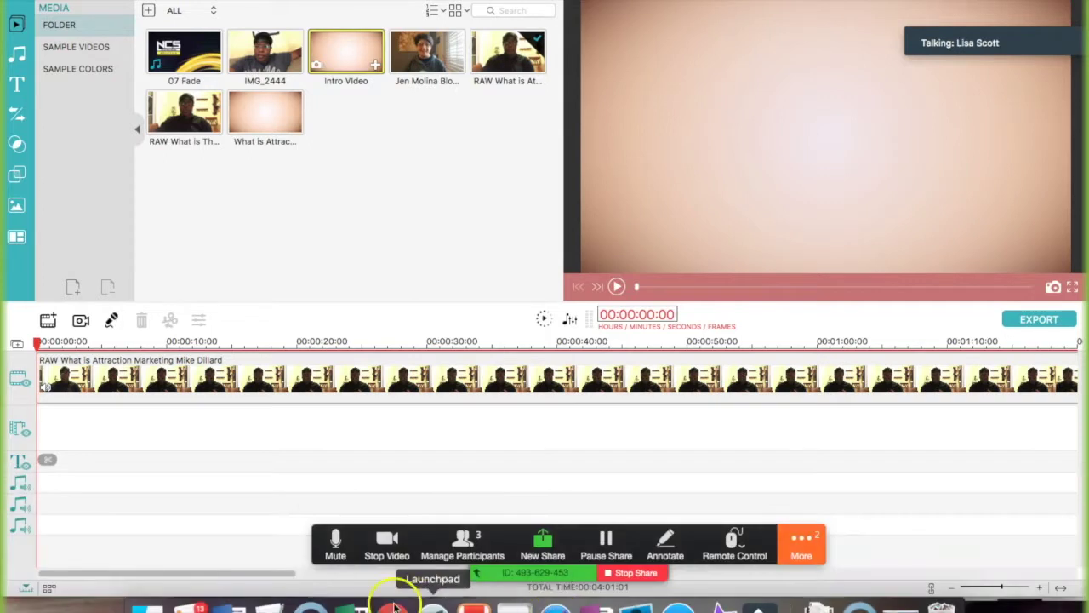
# Switch to Chrome and load introchamps.com in a new tab
pyautogui.click(407, 606)
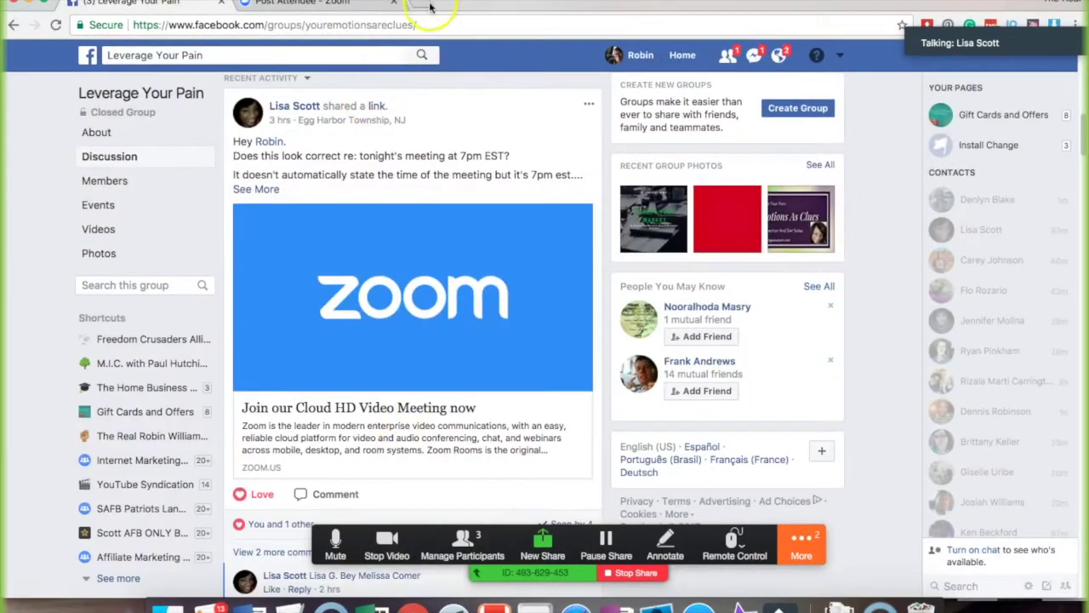
pyautogui.click(430, 4)
pyautogui.write('intro')
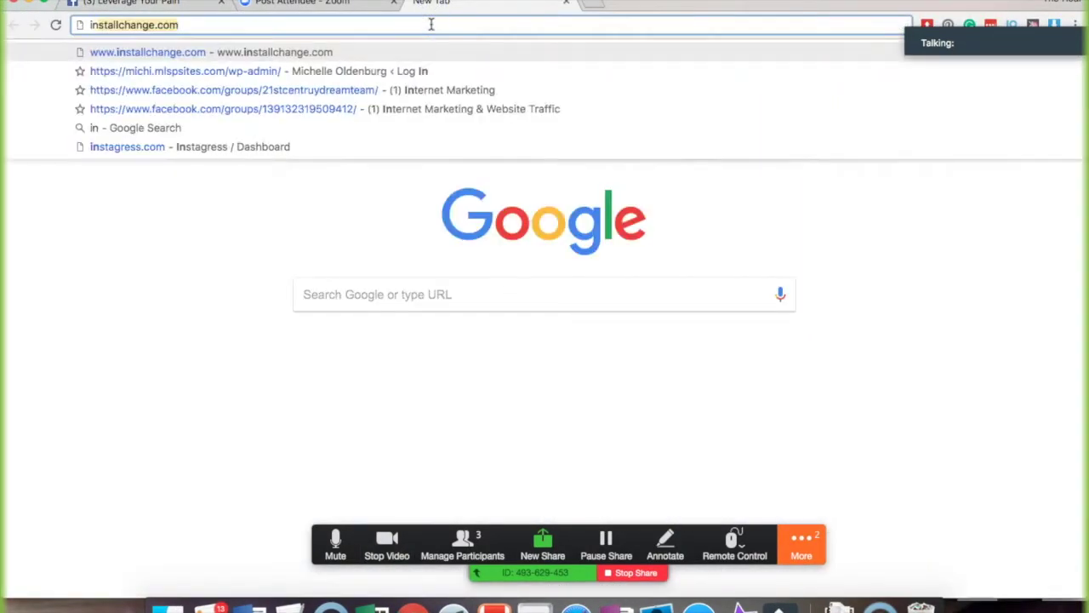
pyautogui.write('chan')
pyautogui.press('BackSpace')
pyautogui.write('mps.com')
pyautogui.press('Return')
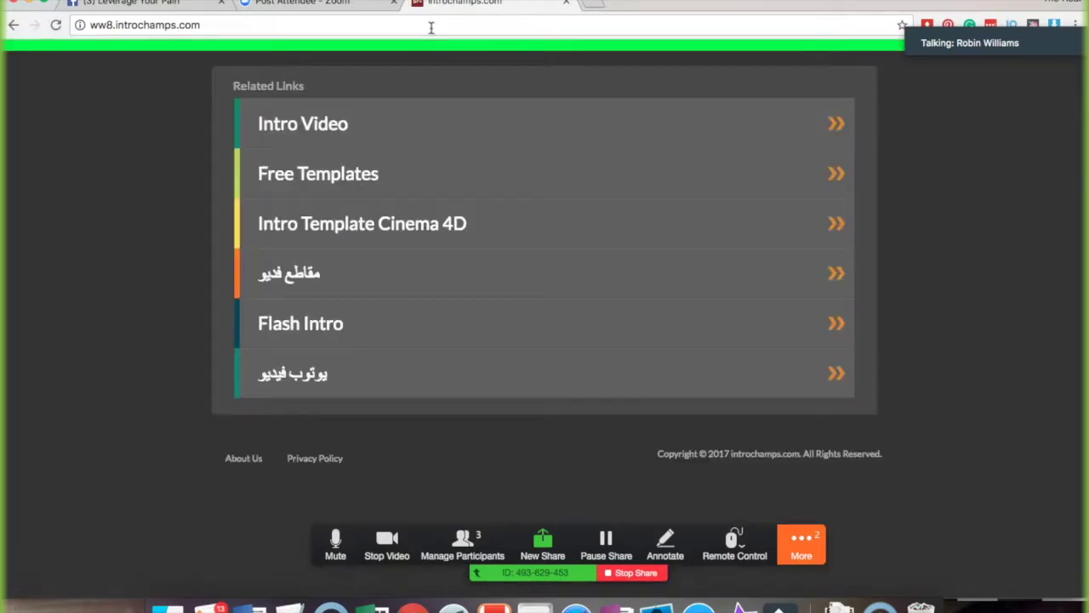
# Search Google for "intro champs" and open the IntroChamp: Video Intro Maker Online result
pyautogui.click(309, 23)
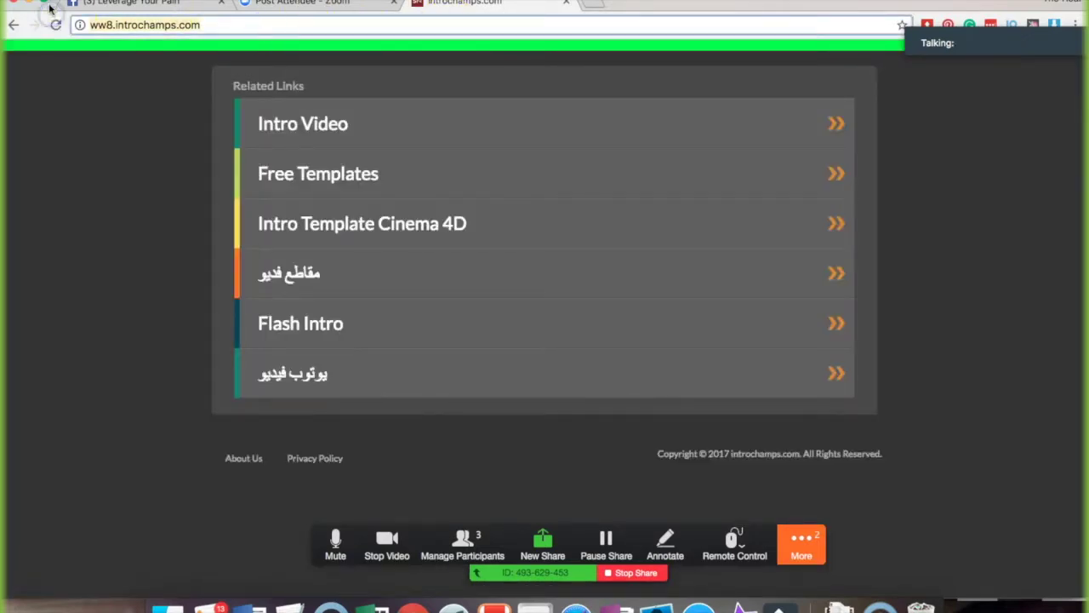
pyautogui.write('go')
pyautogui.press('BackSpace')
pyautogui.press('BackSpace')
pyautogui.write('g')
pyautogui.press('BackSpace')
pyautogui.press('BackSpace')
pyautogui.write('intro champs')
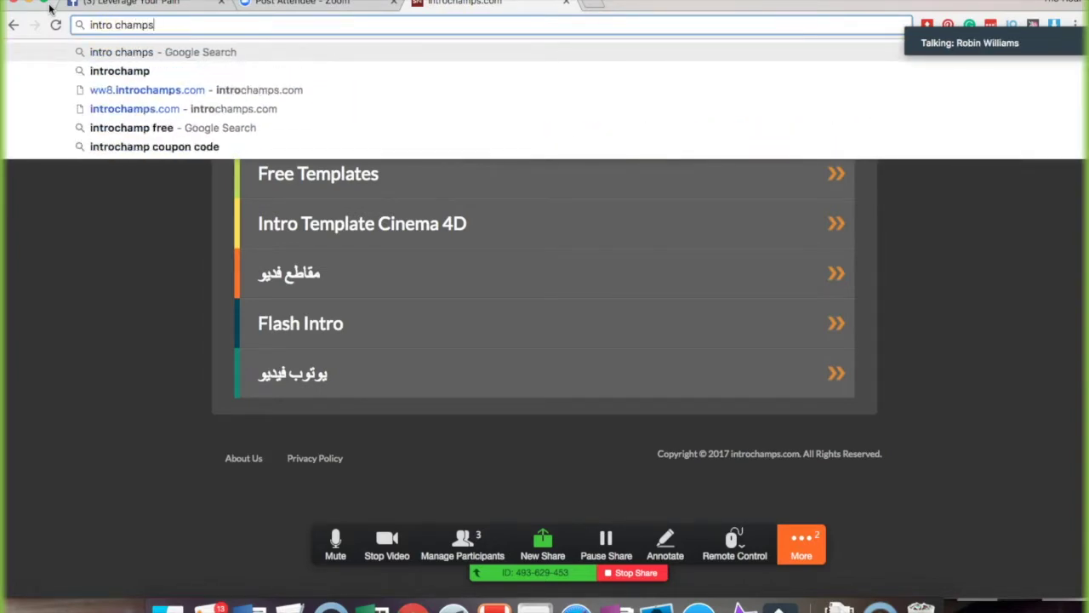
pyautogui.press('Return')
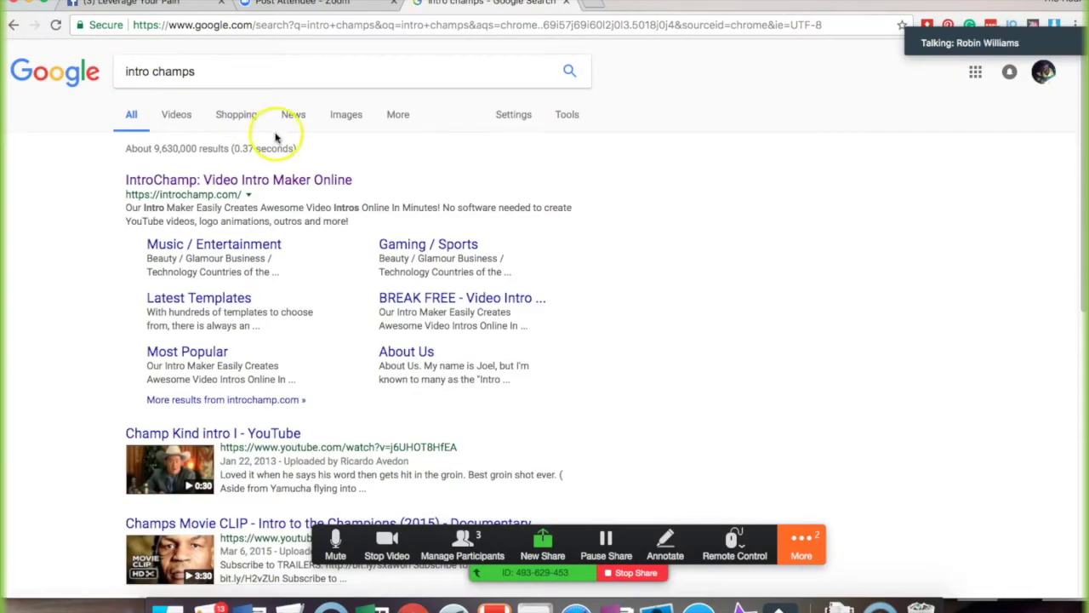
pyautogui.click(217, 181)
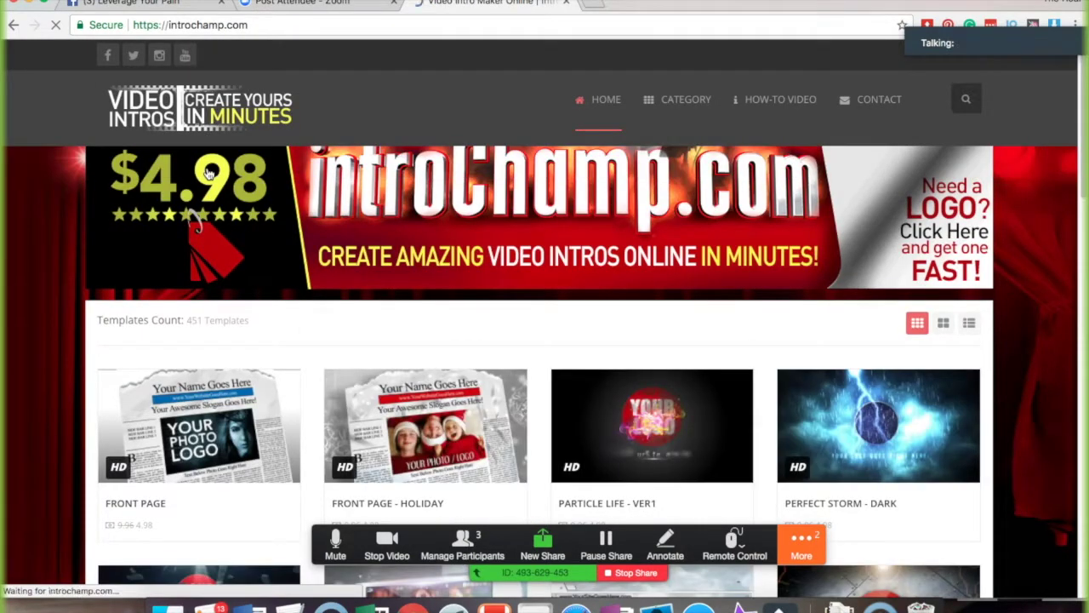
pyautogui.click(182, 194)
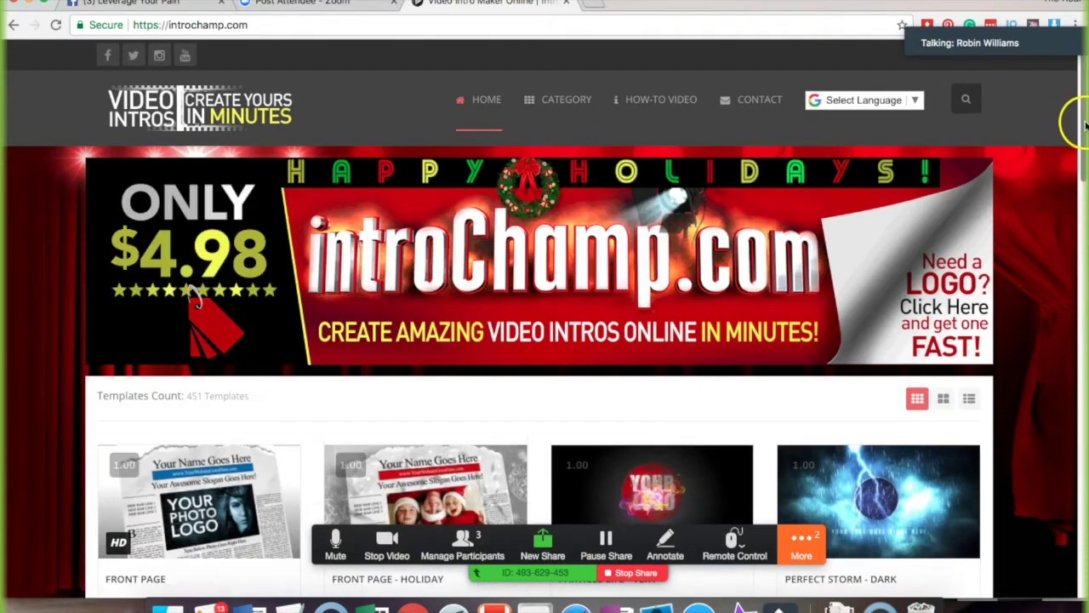
# Look through the first page of intro templates on the IntroChamp site and highlight its web address
pyautogui.moveTo(1085, 126); pyautogui.dragTo(1085, 269)
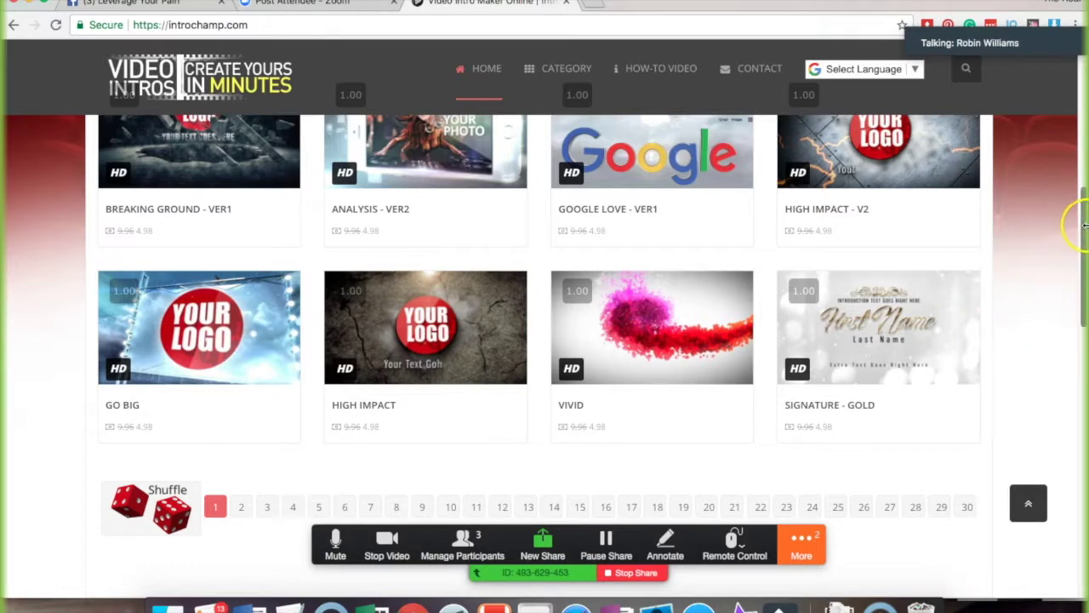
pyautogui.moveTo(1081, 238); pyautogui.dragTo(1082, 210)
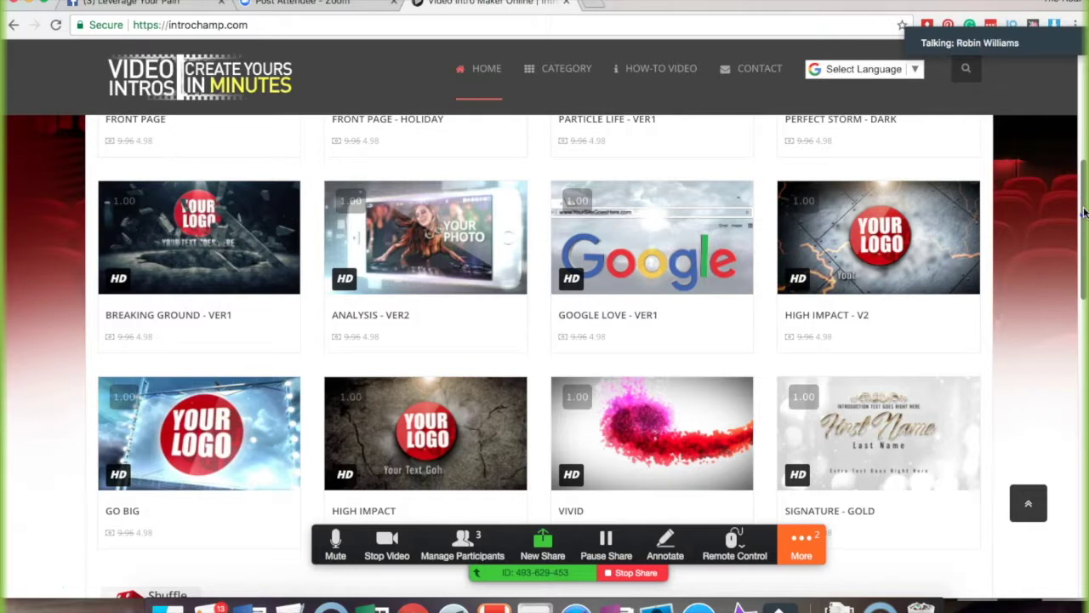
pyautogui.moveTo(1084, 213); pyautogui.dragTo(1084, 223)
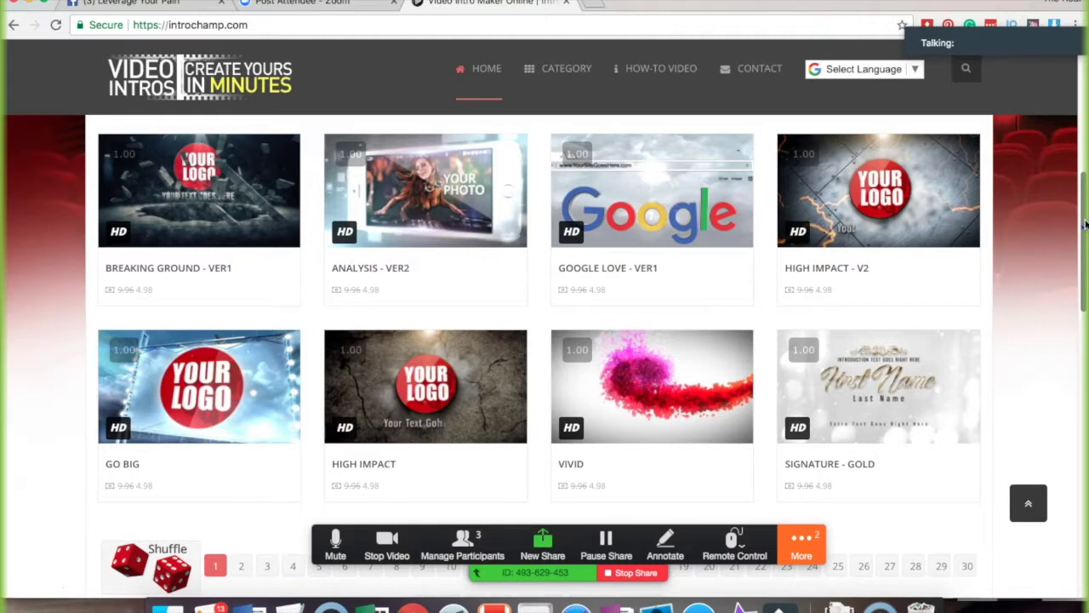
pyautogui.moveTo(1085, 224)
pyautogui.mouseDown()
pyautogui.moveTo(1083, 119)
pyautogui.moveTo(1081, 240)
pyautogui.mouseUp()
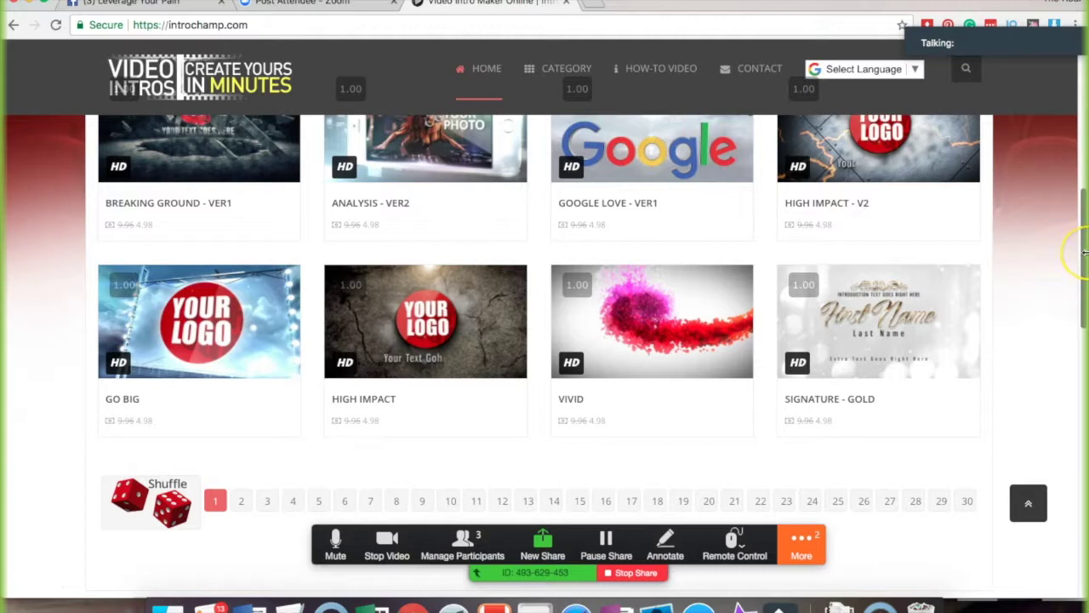
pyautogui.moveTo(1083, 253); pyautogui.dragTo(1084, 229)
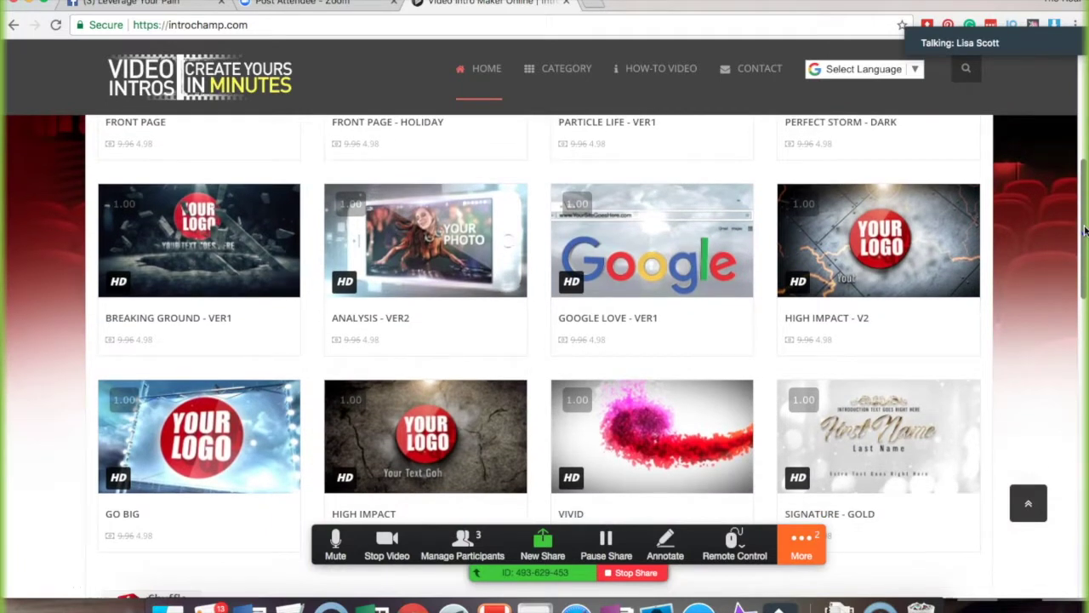
pyautogui.moveTo(1086, 230); pyautogui.dragTo(1085, 214)
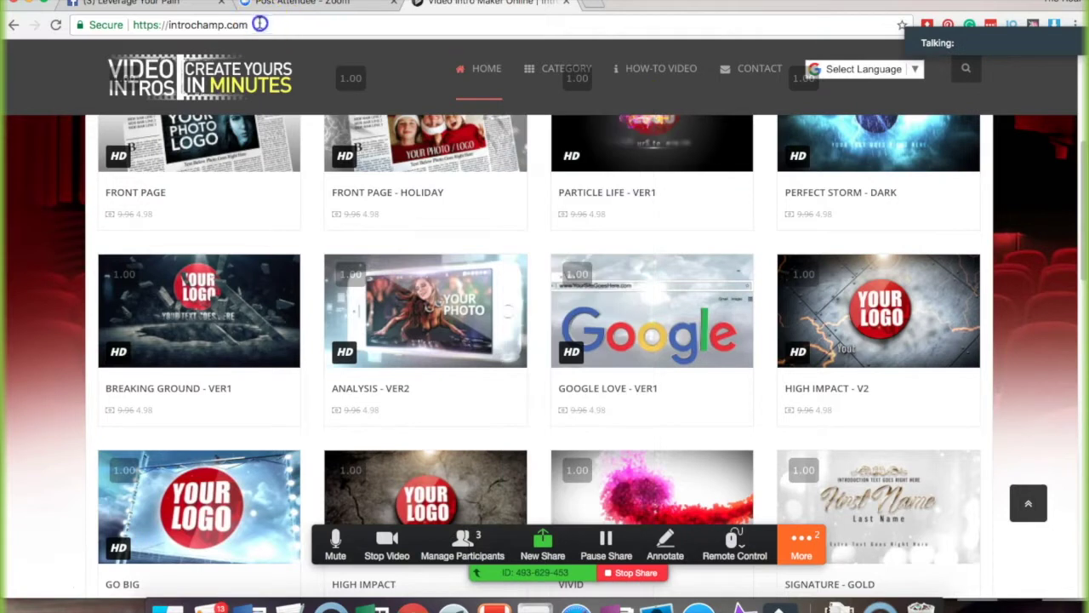
pyautogui.moveTo(261, 25); pyautogui.dragTo(25, 19)
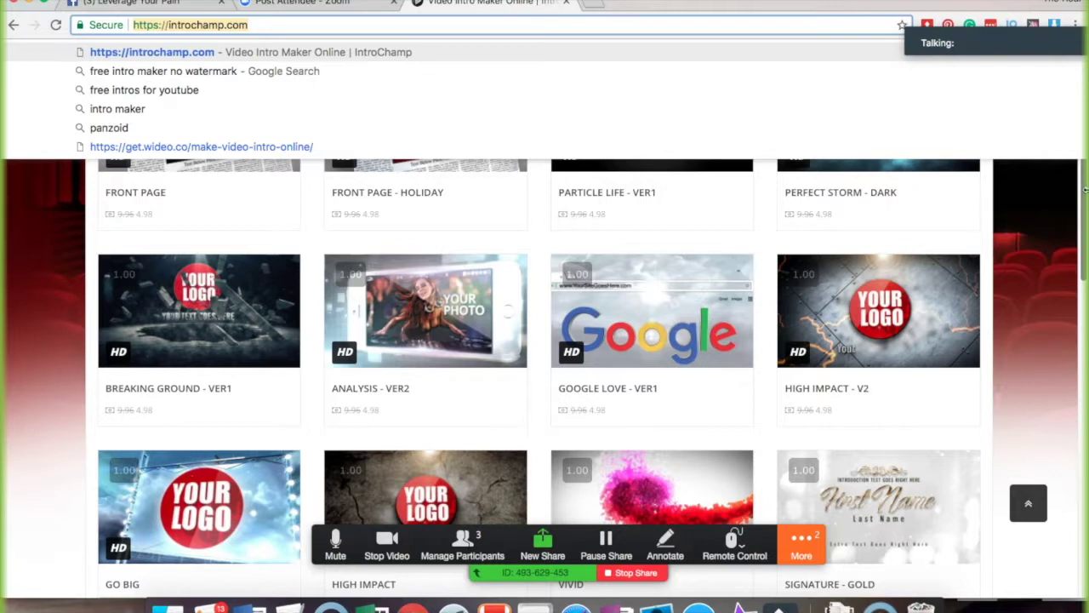
# Return to the first rows of intro templates and play the preview of Particle Life - Ver1
pyautogui.moveTo(1085, 197); pyautogui.dragTo(1086, 209)
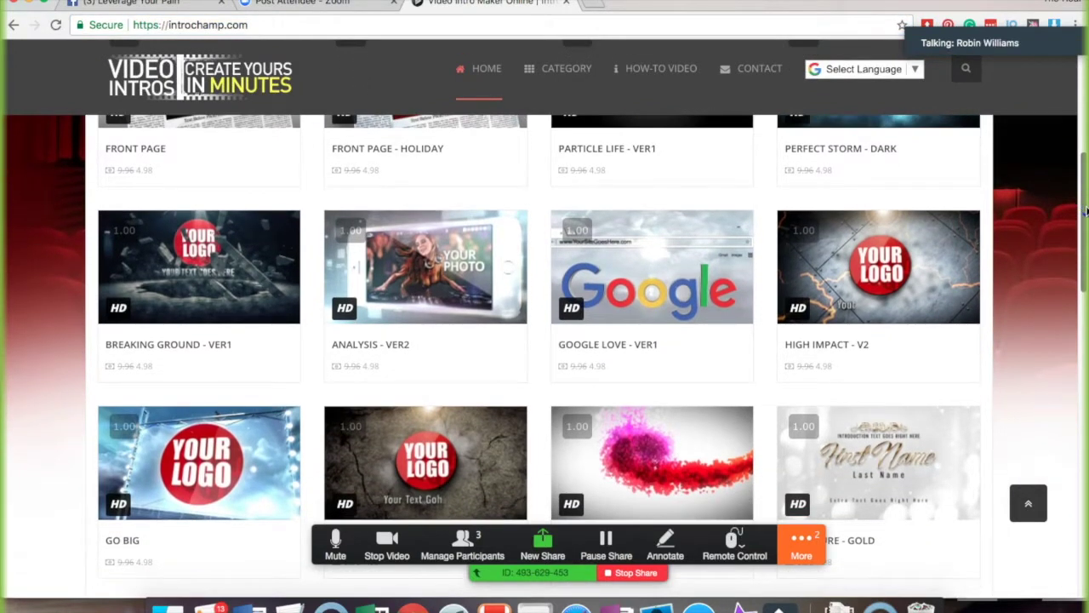
pyautogui.moveTo(1085, 209); pyautogui.dragTo(1085, 179)
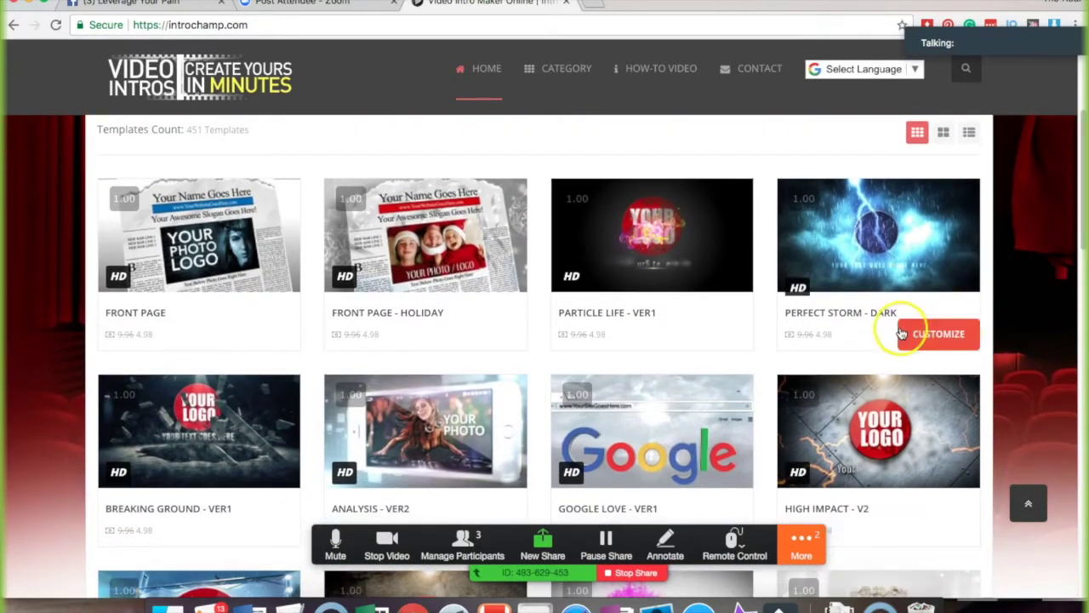
pyautogui.moveTo(652, 243)
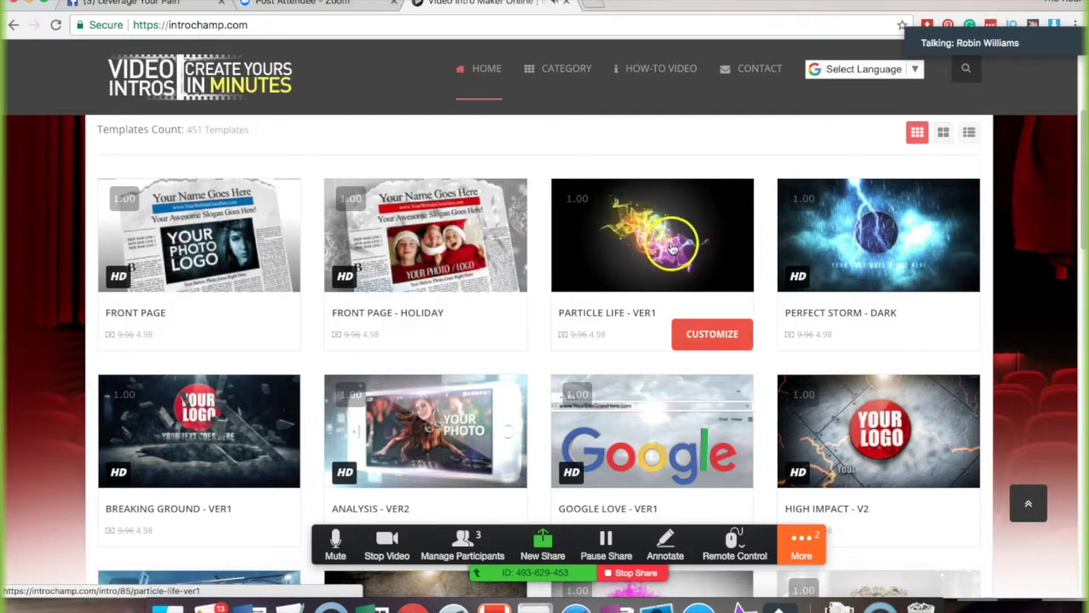
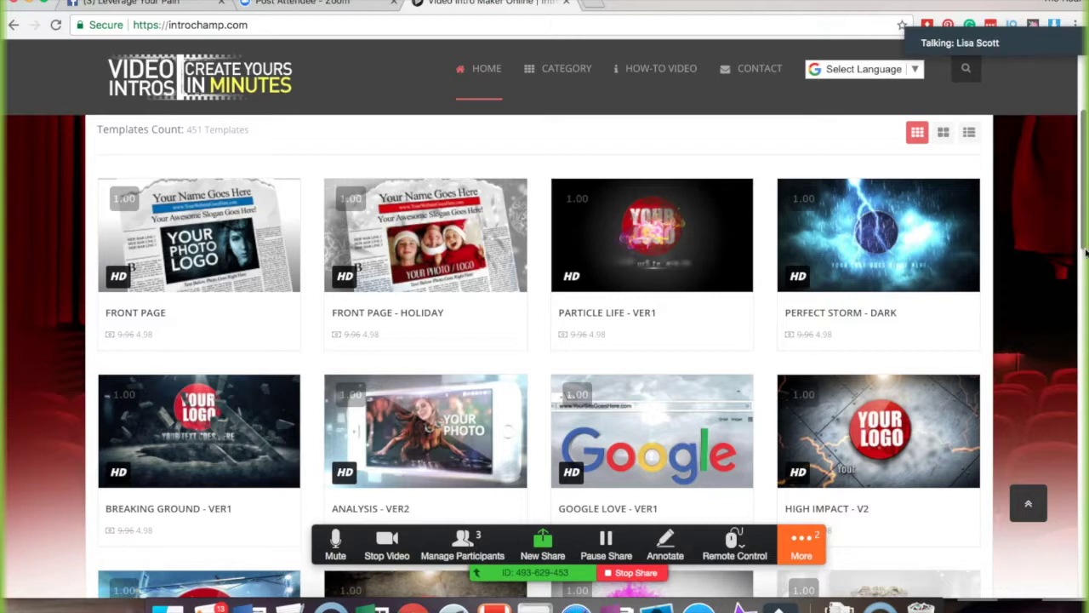
pyautogui.click(1078, 263)
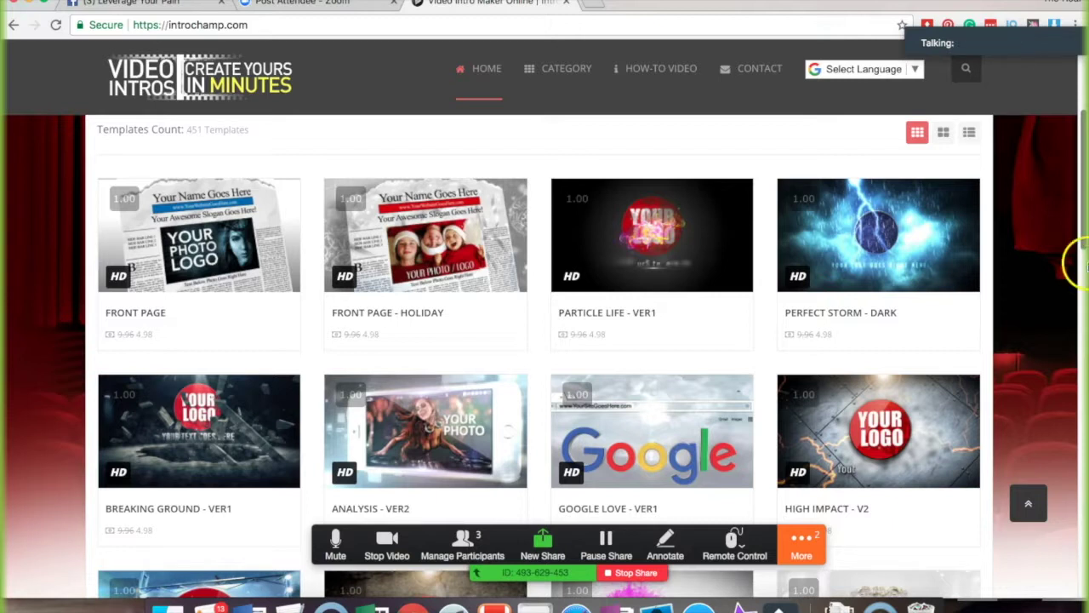
# Play the previews of Breaking Ground - Ver1 and Analysis - Ver2, and look over the remaining intro templates on the first page
pyautogui.click(1060, 281)
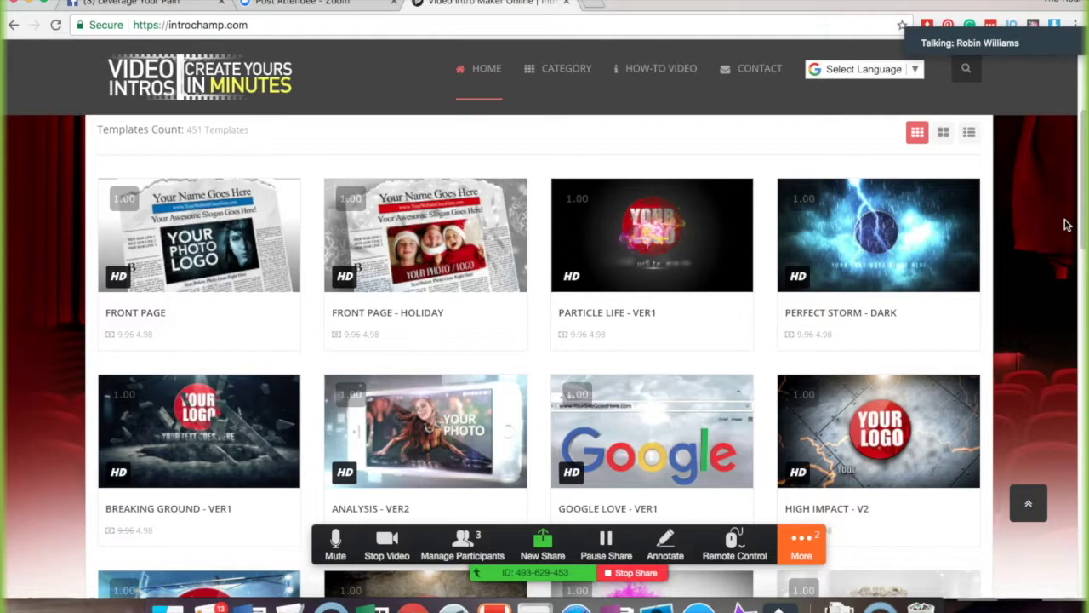
pyautogui.scroll(-1, 1081, 198)
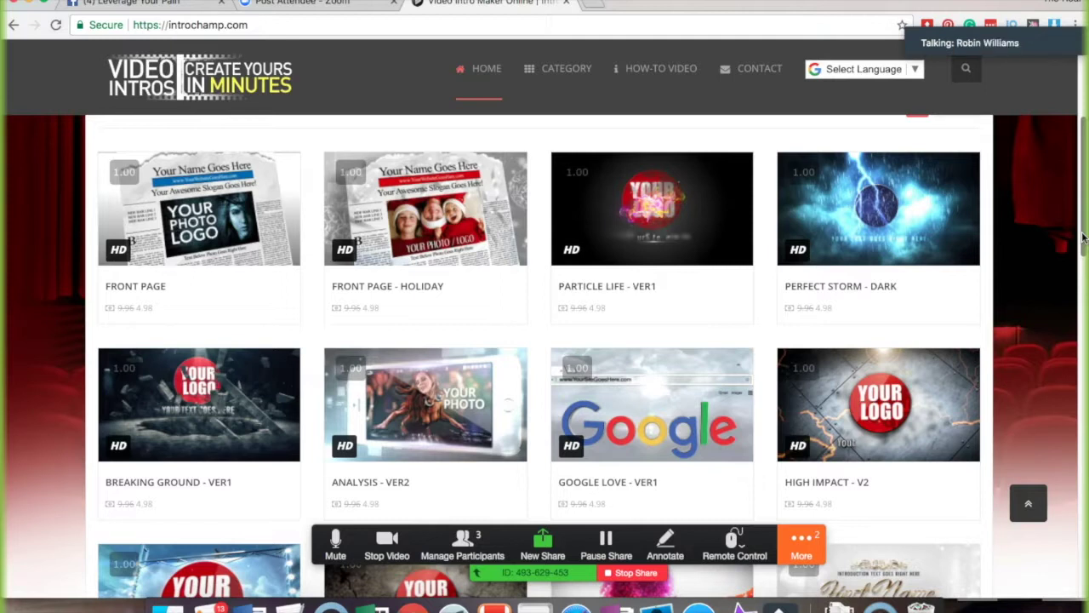
pyautogui.click(1086, 230)
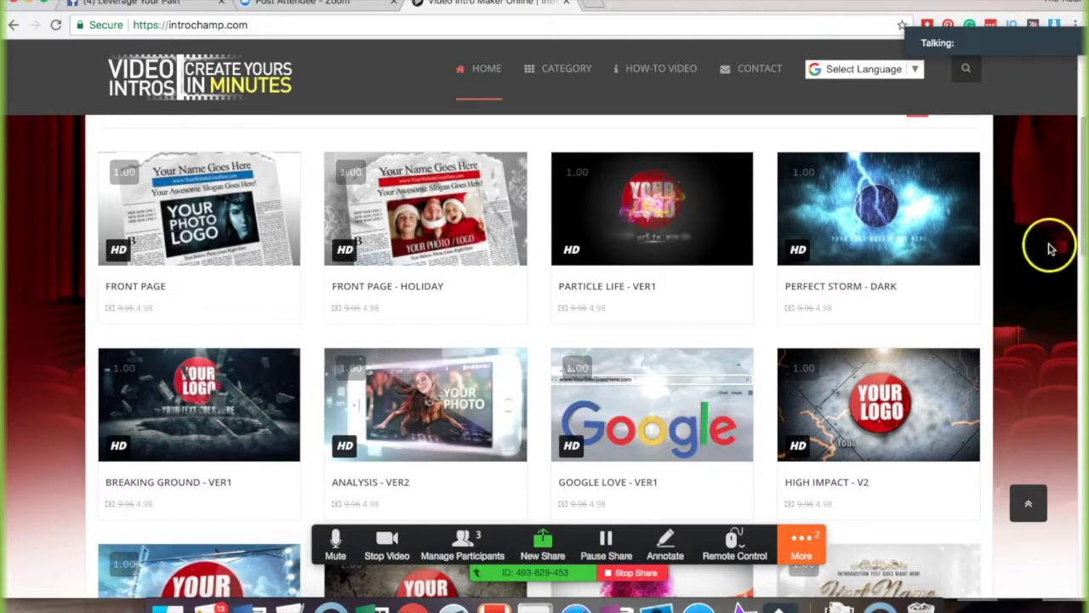
pyautogui.moveTo(1086, 219); pyautogui.dragTo(1086, 213)
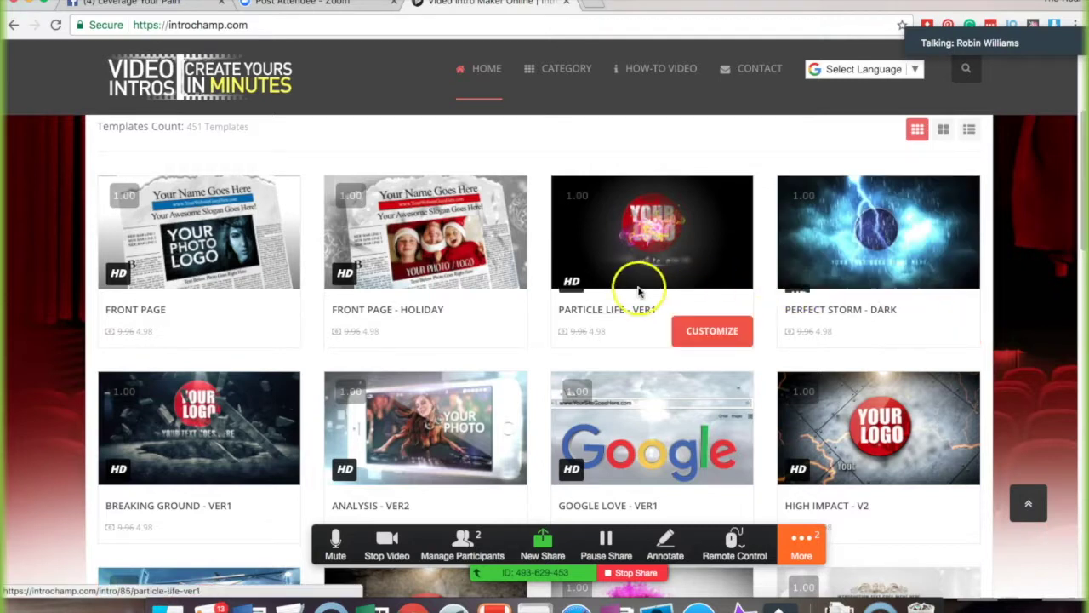
pyautogui.moveTo(219, 434)
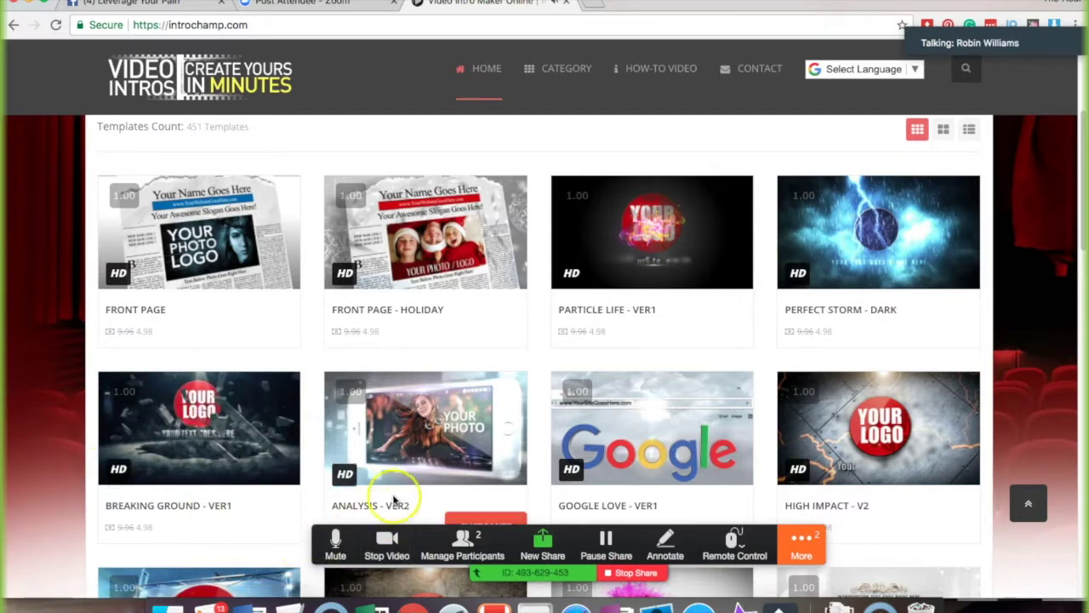
pyautogui.moveTo(414, 453)
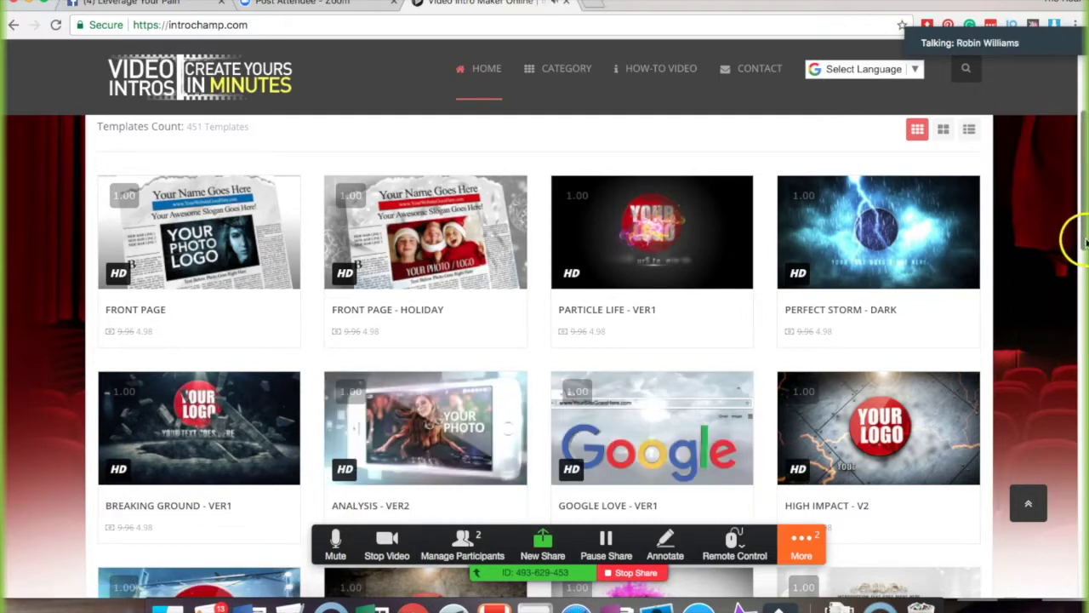
pyautogui.moveTo(1085, 239); pyautogui.dragTo(1085, 304)
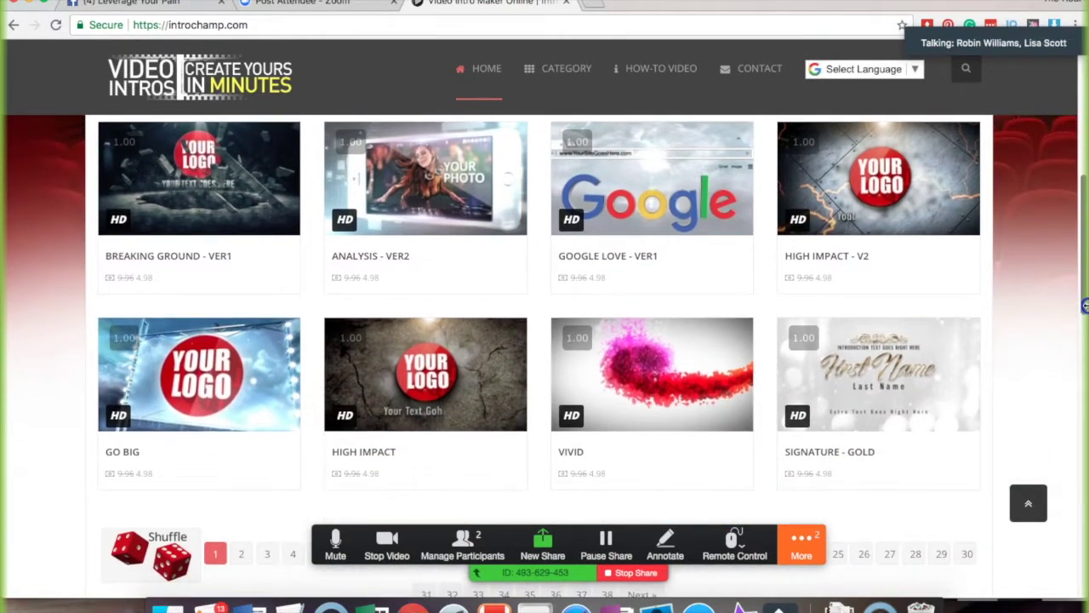
pyautogui.moveTo(1081, 286); pyautogui.dragTo(1081, 285)
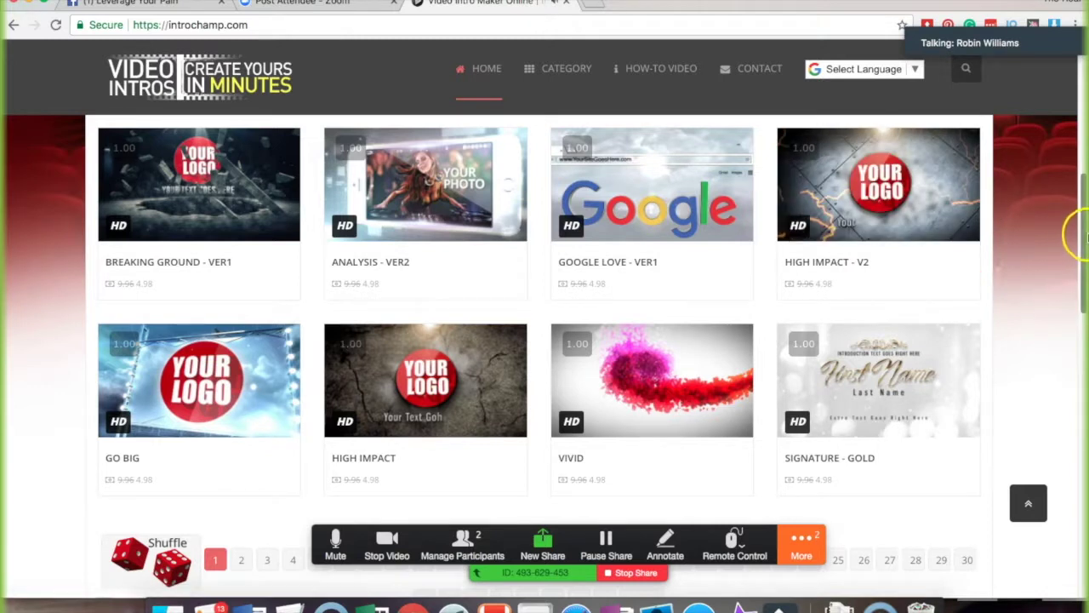
# Open the High Impact - V2 template for customizing and pause its preview video
pyautogui.click(953, 289)
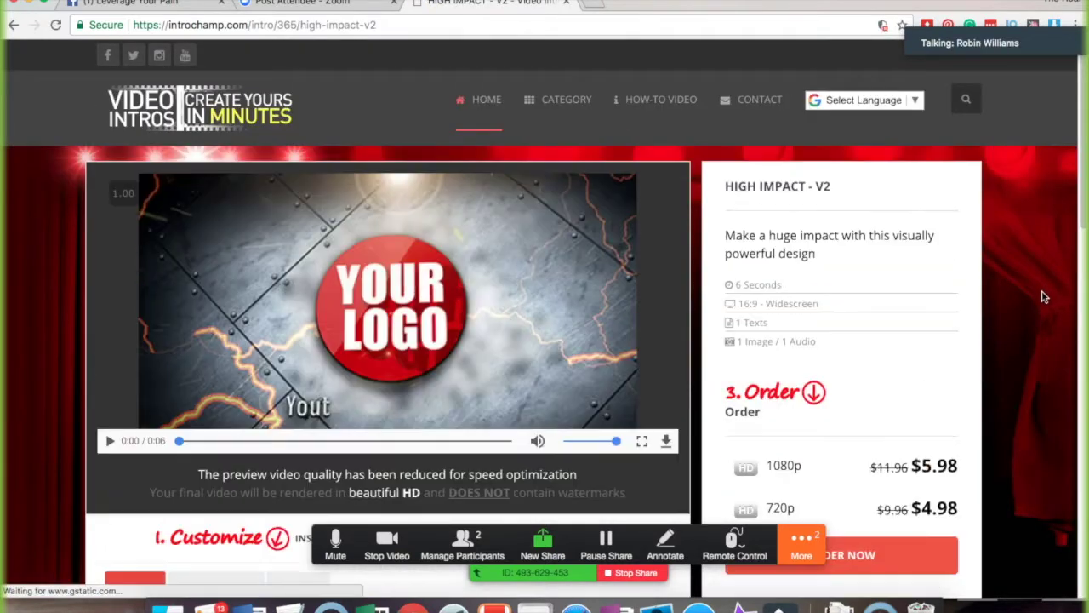
pyautogui.click(357, 333)
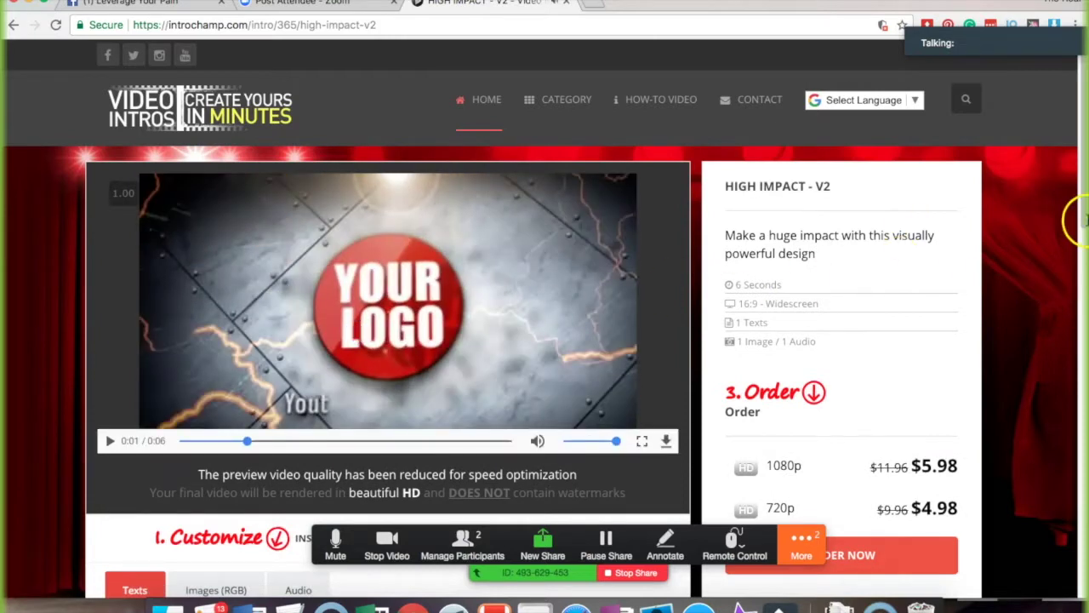
pyautogui.click(1077, 221)
pyautogui.click(1084, 218)
pyautogui.click(1085, 221)
# Examine the High Impact - V2 page, including its preview, template details, order prices and text customization form
pyautogui.moveTo(1083, 221); pyautogui.dragTo(1083, 248)
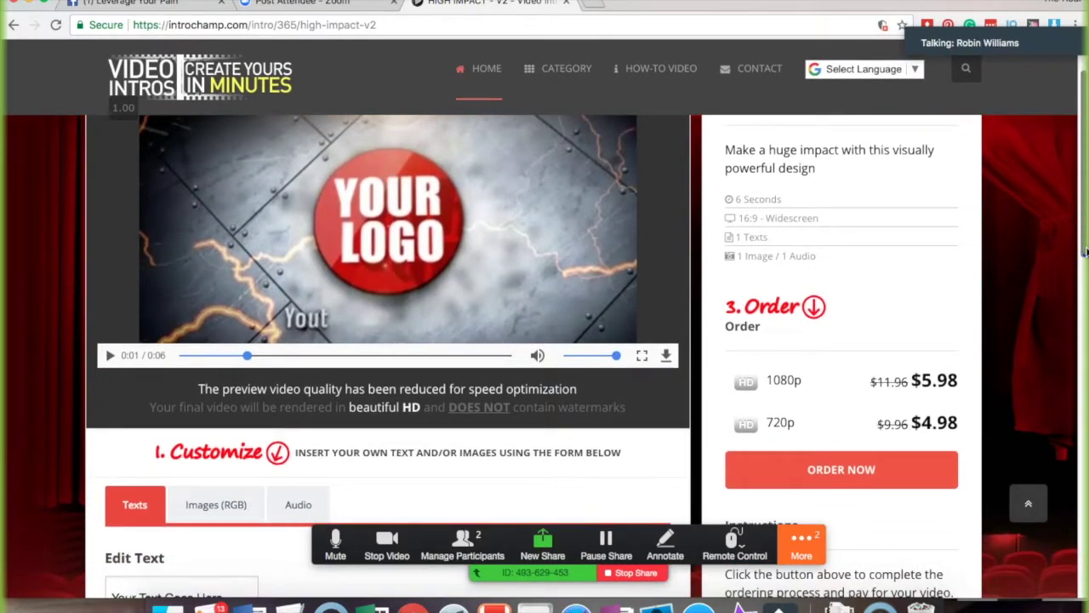
pyautogui.scroll(2, 1085, 251)
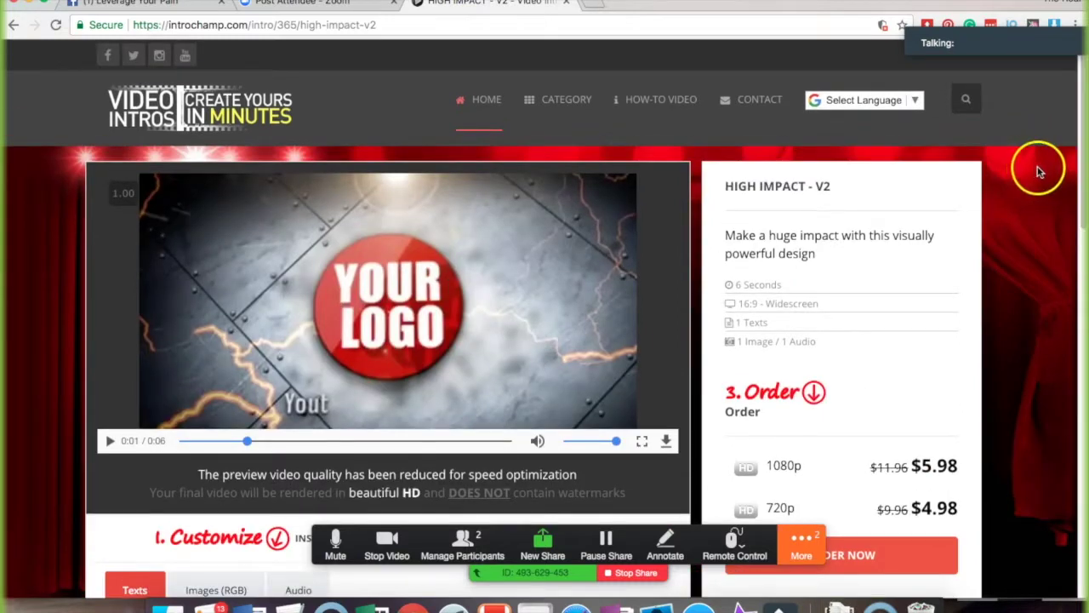
pyautogui.moveTo(1082, 259); pyautogui.dragTo(1083, 289)
pyautogui.scroll(5, 1083, 289)
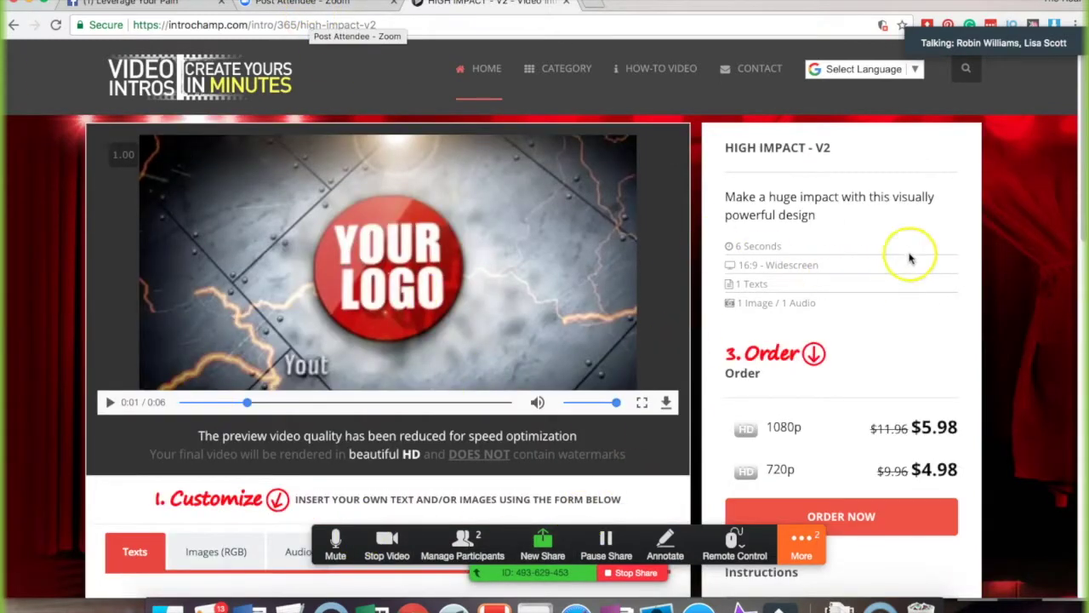
pyautogui.scroll(-1, 1081, 161)
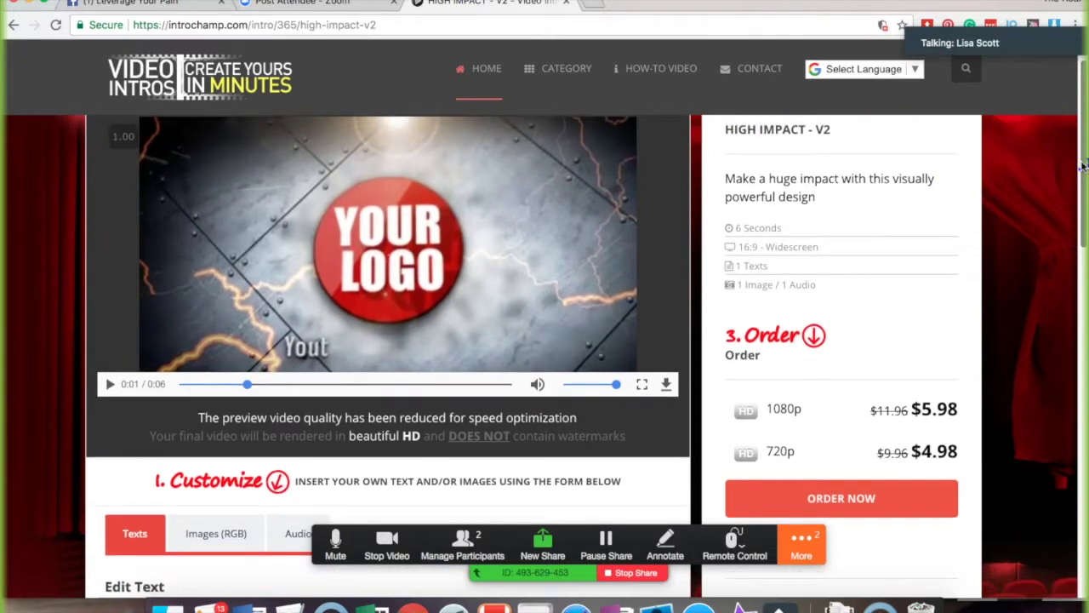
pyautogui.scroll(2, 1081, 162)
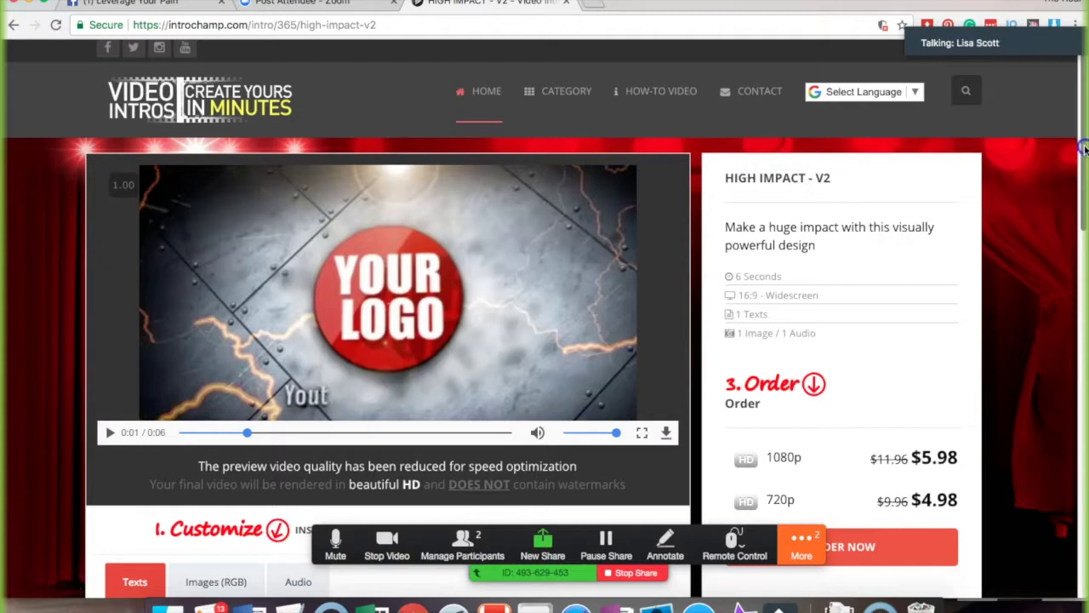
pyautogui.scroll(-1, 1083, 155)
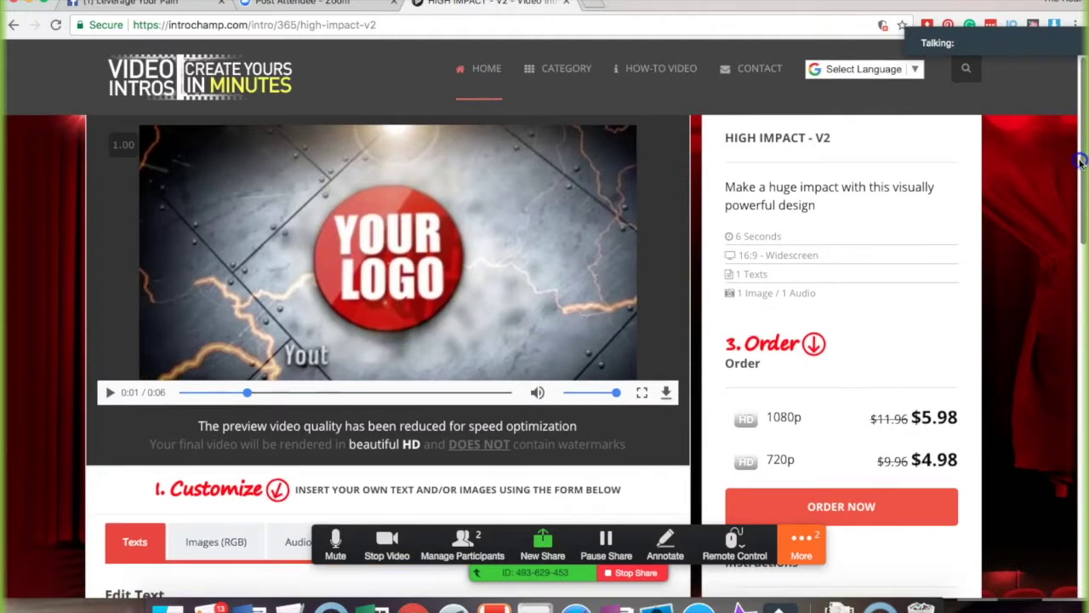
pyautogui.scroll(-1, 1079, 163)
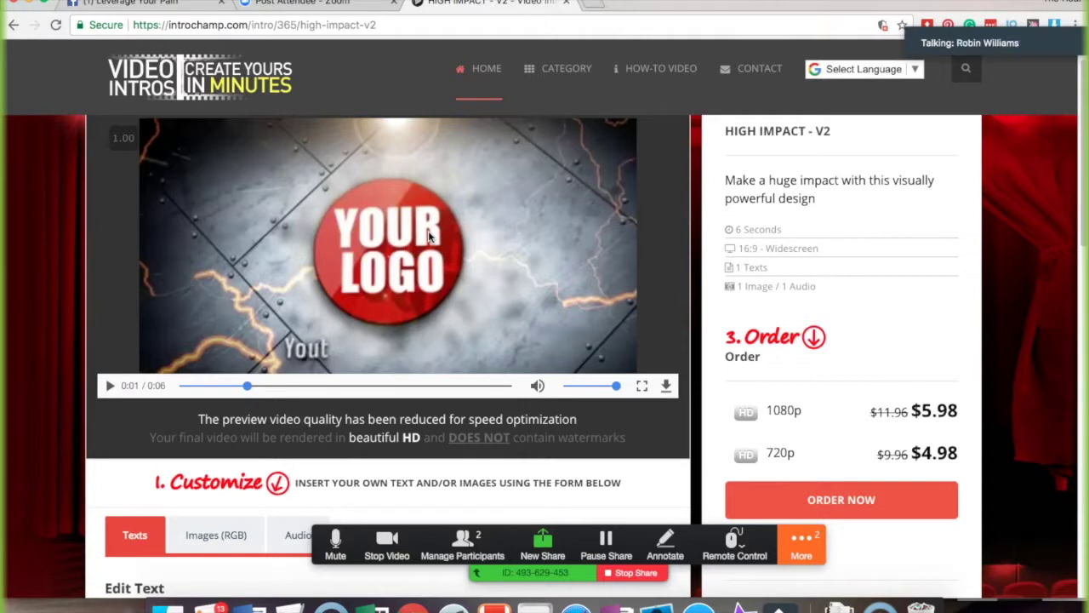
pyautogui.moveTo(428, 230); pyautogui.dragTo(549, 325)
pyautogui.scroll(1, 549, 325)
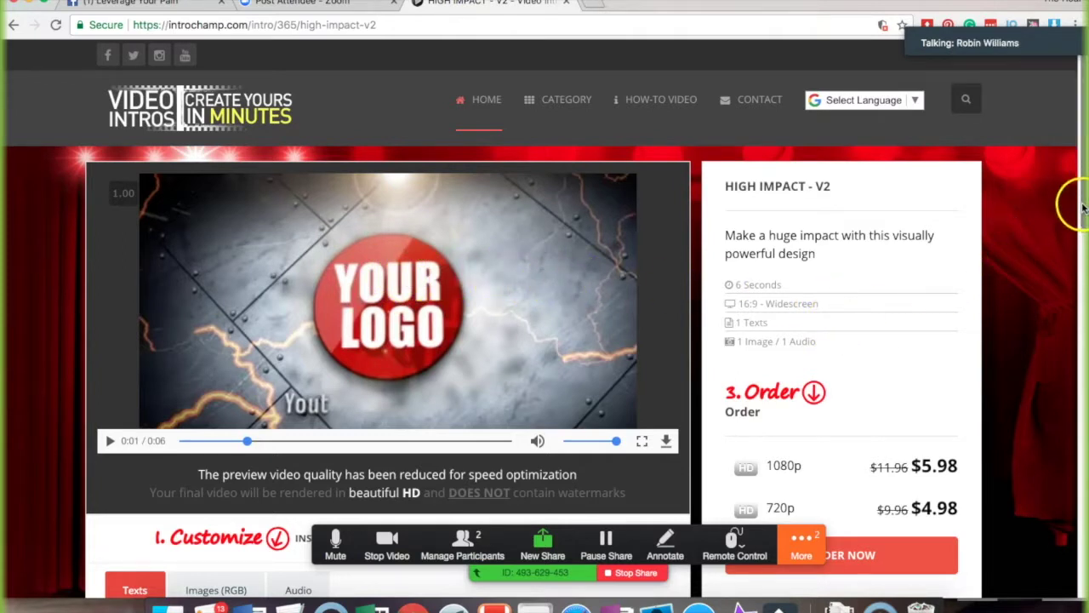
pyautogui.scroll(-1, 1084, 219)
pyautogui.scroll(-3, 1083, 234)
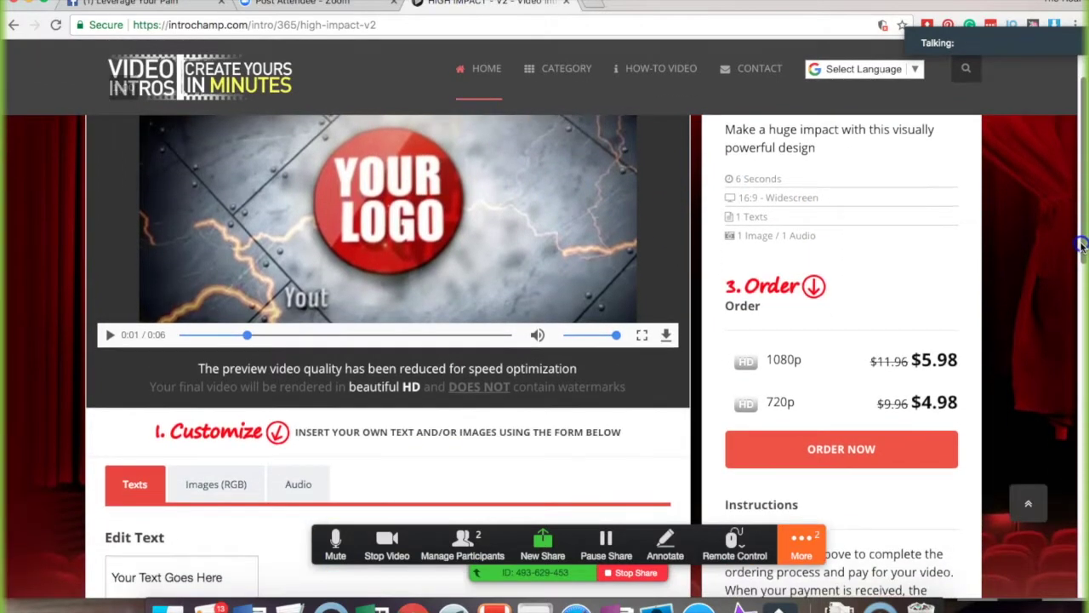
pyautogui.scroll(-2, 1079, 248)
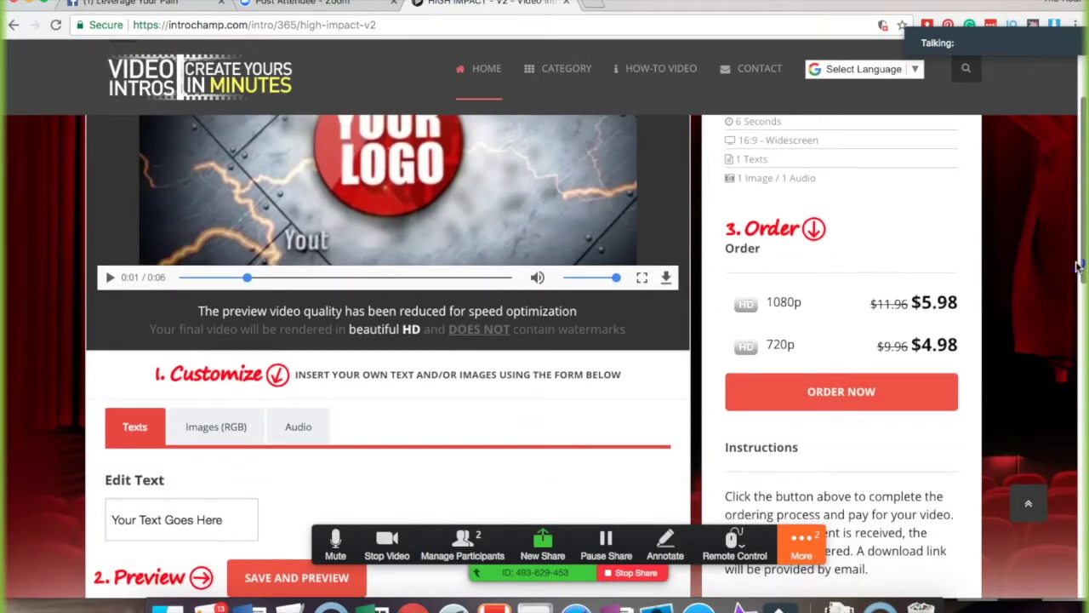
pyautogui.scroll(-2, 1077, 271)
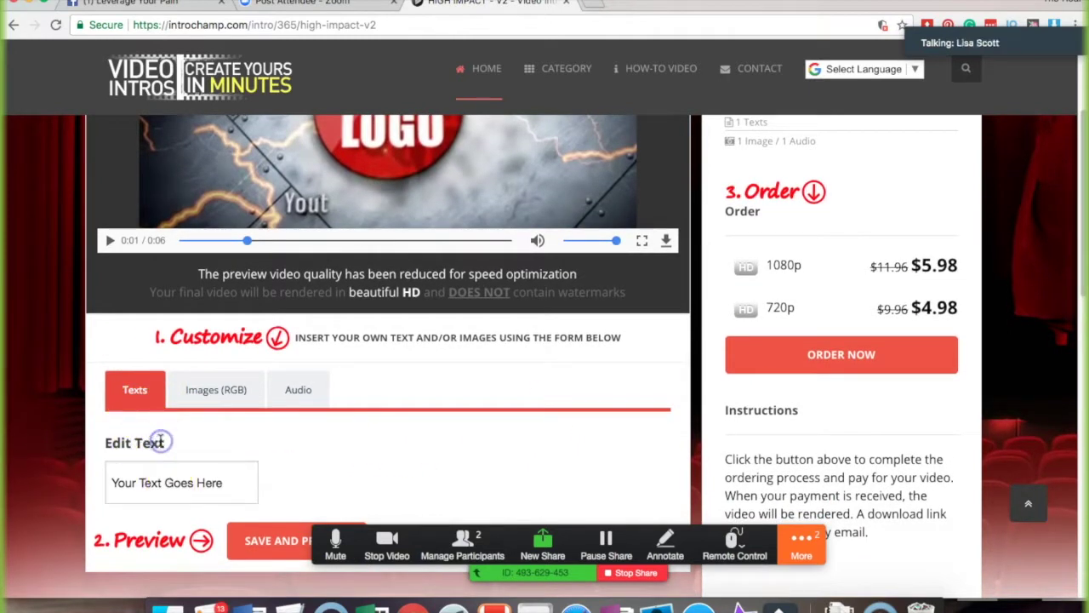
pyautogui.moveTo(238, 482); pyautogui.dragTo(76, 482)
pyautogui.write('TheRe')
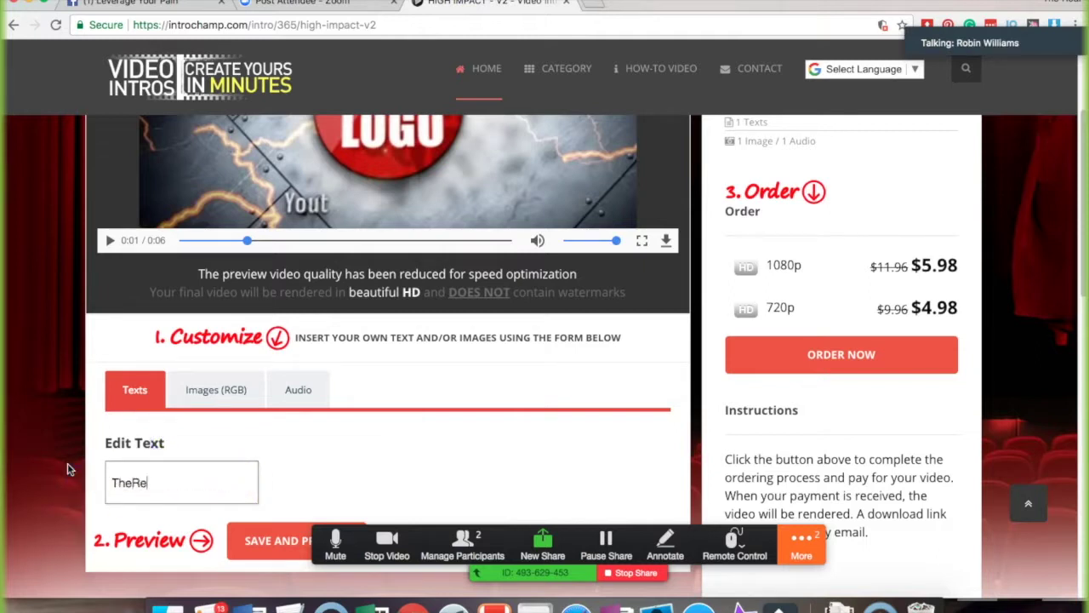
pyautogui.write('alRobinWi')
pyautogui.press('BackSpace')
pyautogui.press('BackSpace')
pyautogui.press('BackSpace')
pyautogui.press('BackSpace')
pyautogui.press('BackSpace')
pyautogui.press('BackSpace')
pyautogui.press('BackSpace')
pyautogui.press('BackSpace')
pyautogui.press('BackSpace')
pyautogui.press('BackSpace')
pyautogui.press('BackSpace')
pyautogui.press('BackSpace')
pyautogui.press('BackSpace')
# Set the intro's custom text to "Video Editing", then request a saved preview and pass the human check
pyautogui.write('Video Editing')
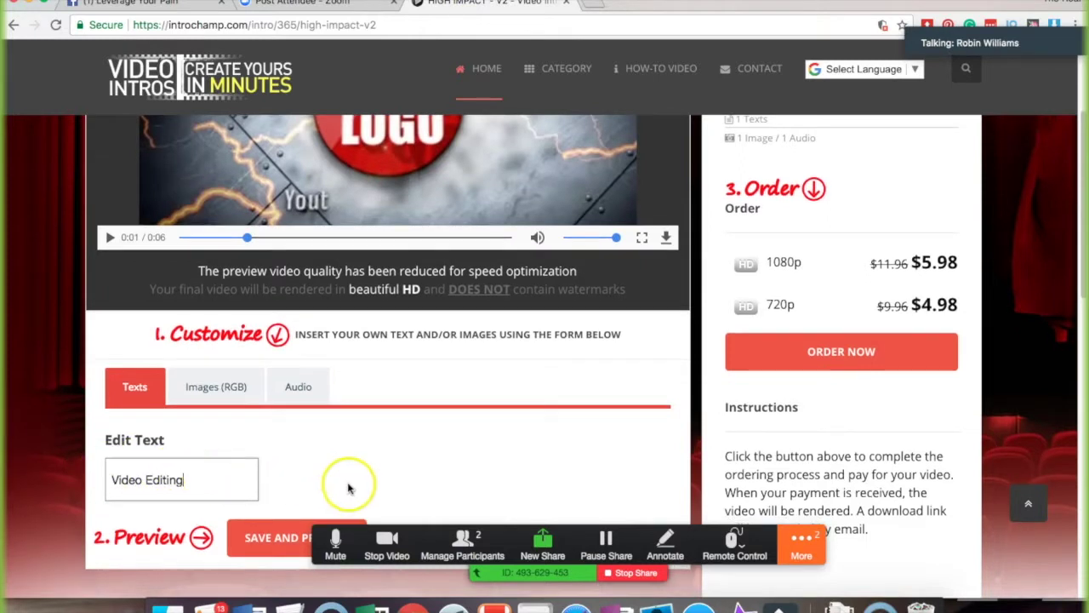
pyautogui.scroll(-3, 344, 481)
pyautogui.click(314, 300)
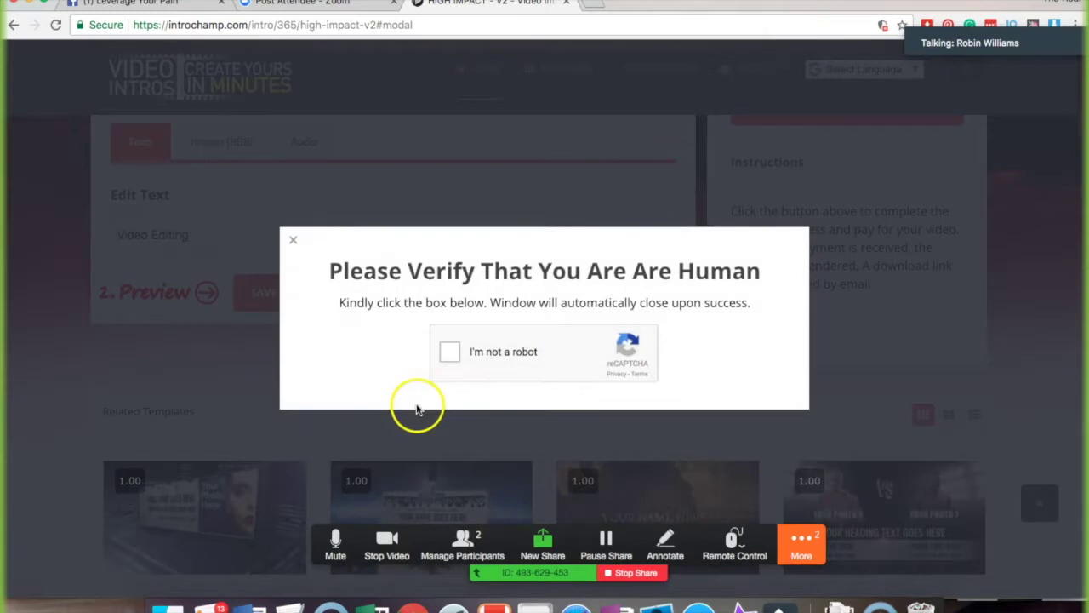
pyautogui.click(446, 355)
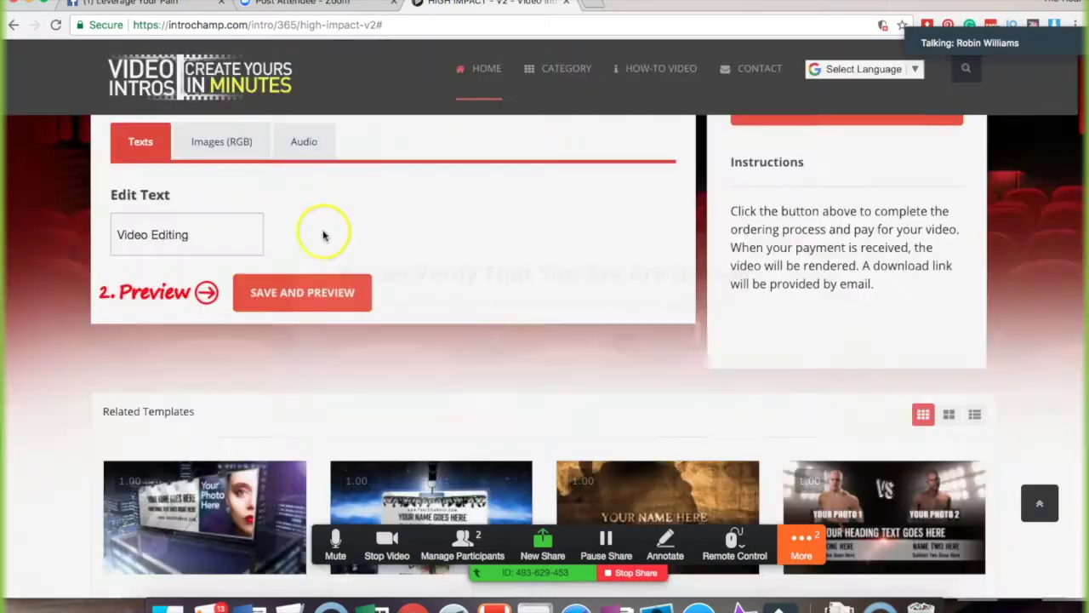
# Try again to save and preview the customized High Impact - V2 intro, and dismiss the site's alert
pyautogui.scroll(5, 445, 406)
pyautogui.scroll(-5, 444, 405)
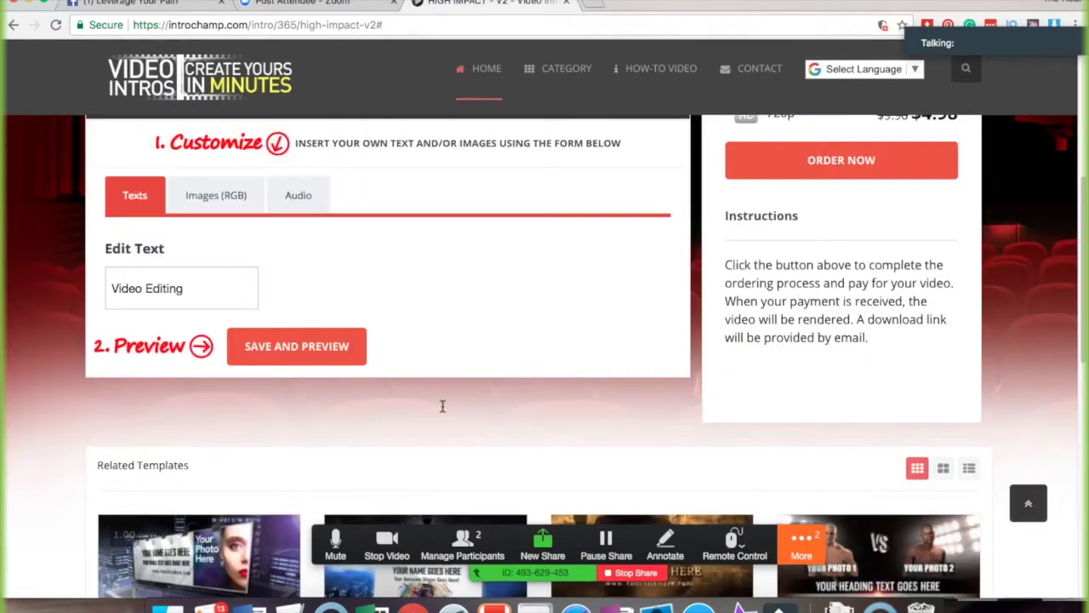
pyautogui.click(355, 366)
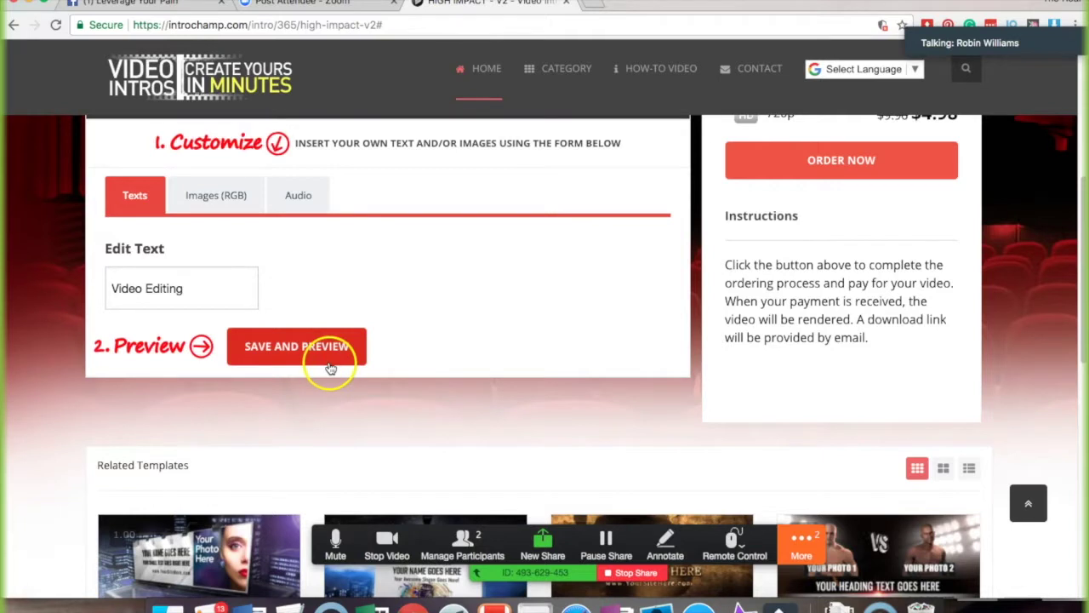
pyautogui.scroll(3, 361, 379)
pyautogui.scroll(-4, 362, 383)
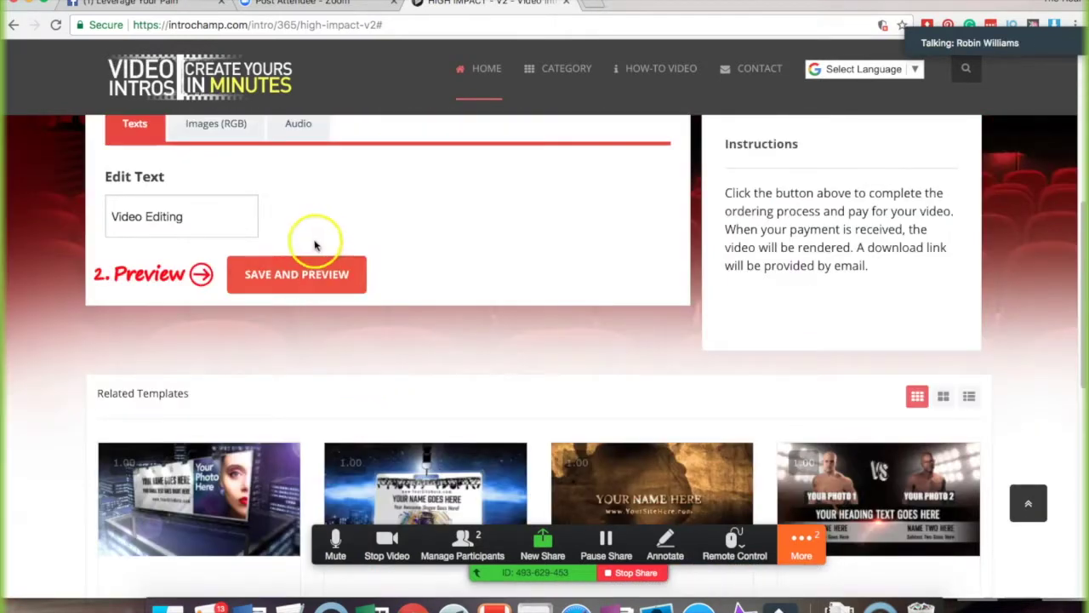
pyautogui.click(316, 274)
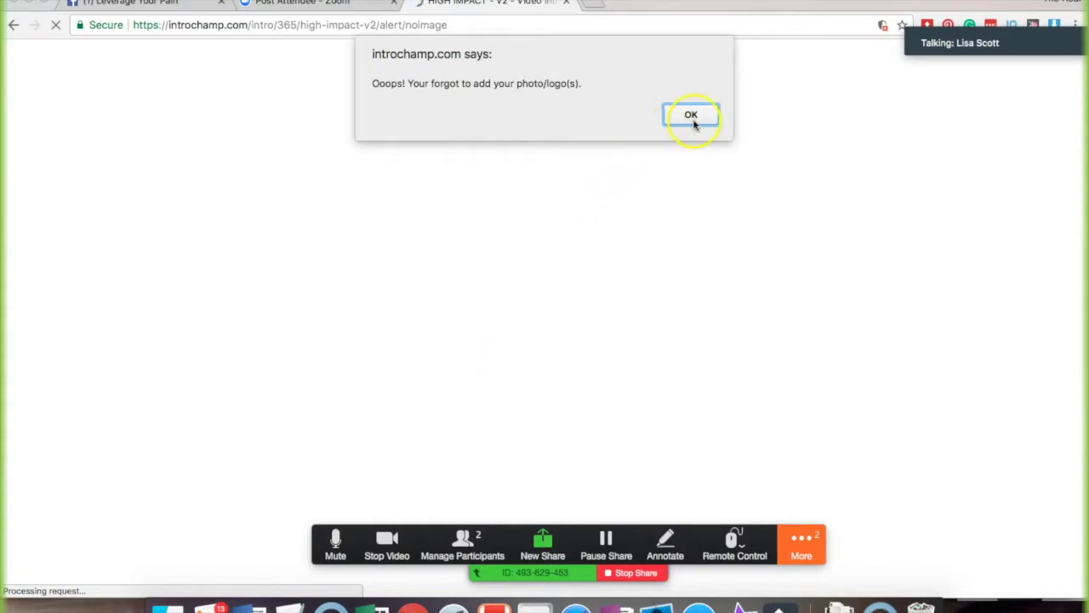
pyautogui.click(692, 120)
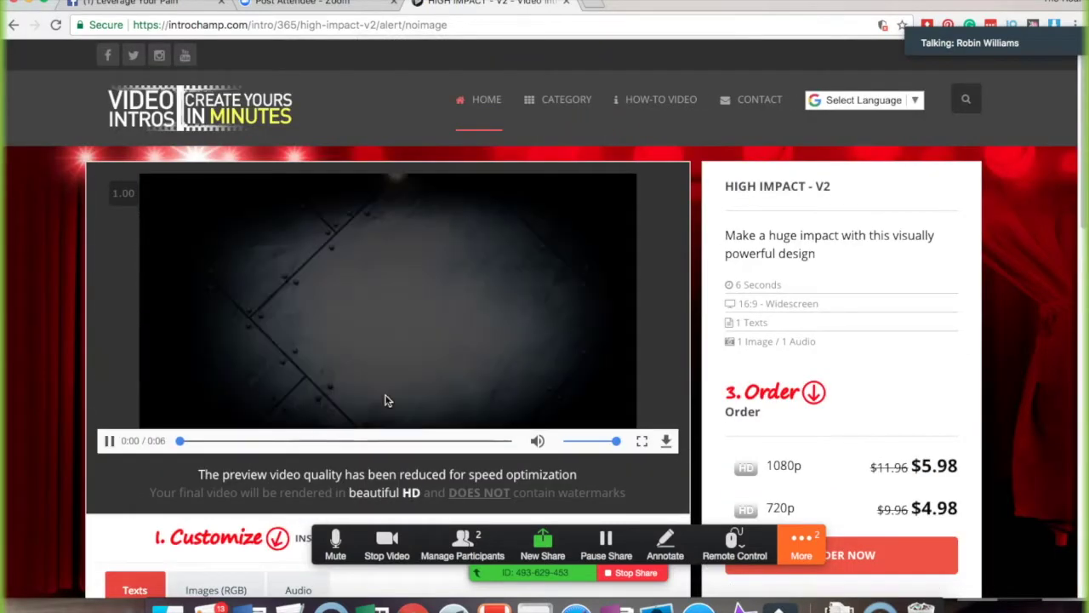
# Pause the reloaded template preview and look over the 1080p and 720p prices and the customization options
pyautogui.click(363, 365)
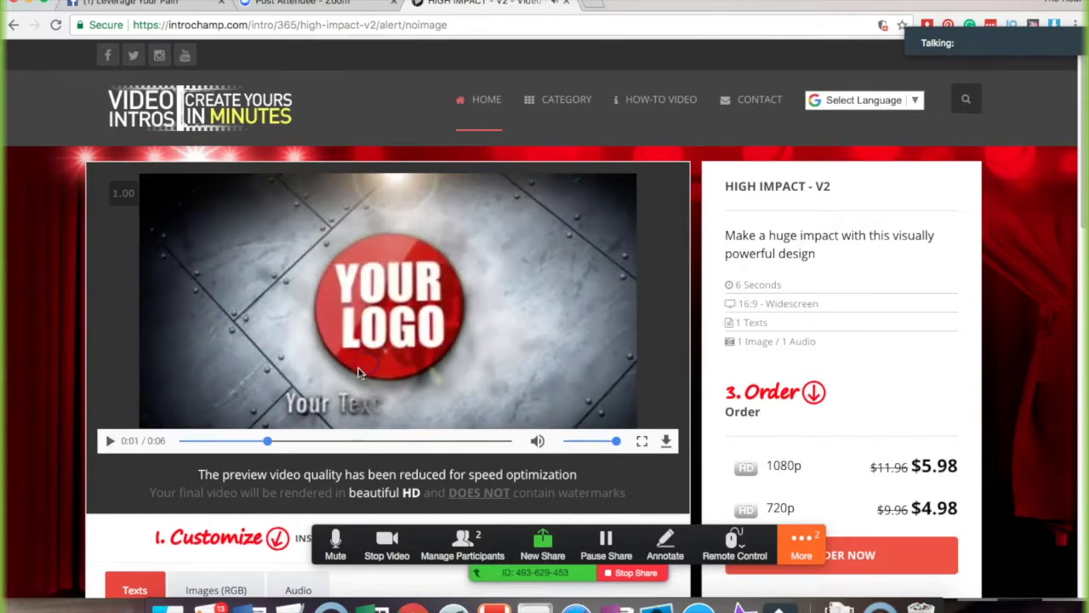
pyautogui.scroll(-1, 366, 380)
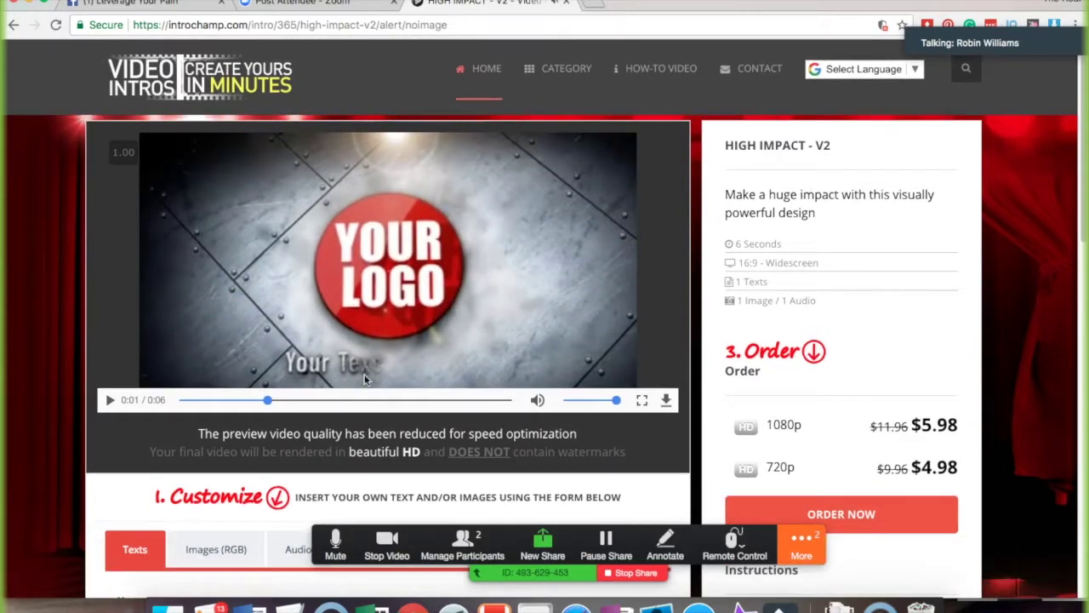
pyautogui.scroll(-1, 366, 380)
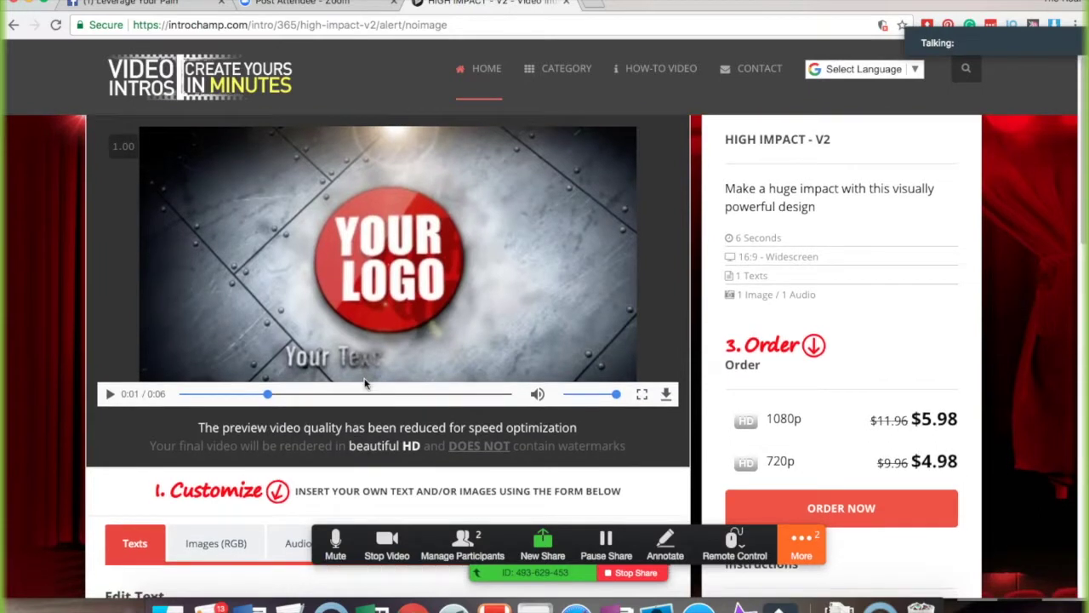
pyautogui.click(216, 547)
pyautogui.scroll(-1, 216, 546)
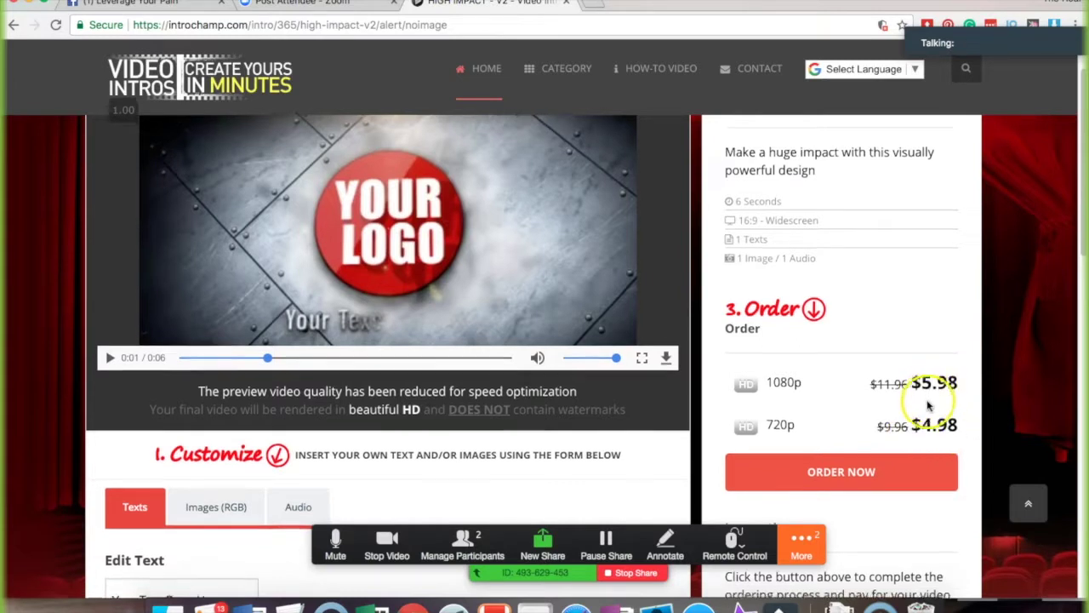
pyautogui.scroll(-1, 927, 406)
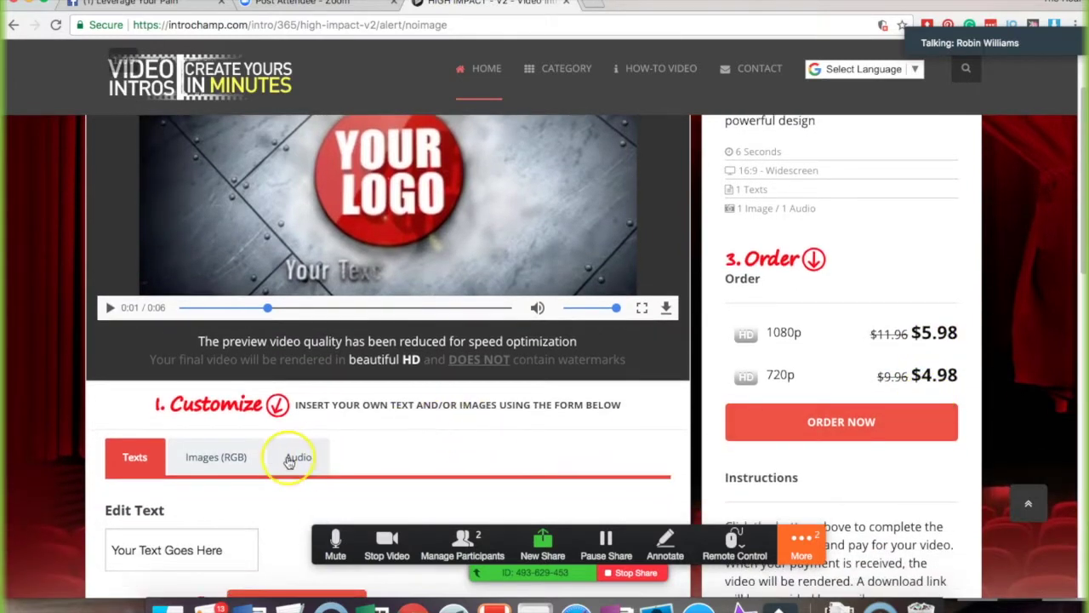
# Open the template's audio options and check the accepted file formats, size limit and upload field
pyautogui.click(296, 460)
pyautogui.scroll(-2, 362, 462)
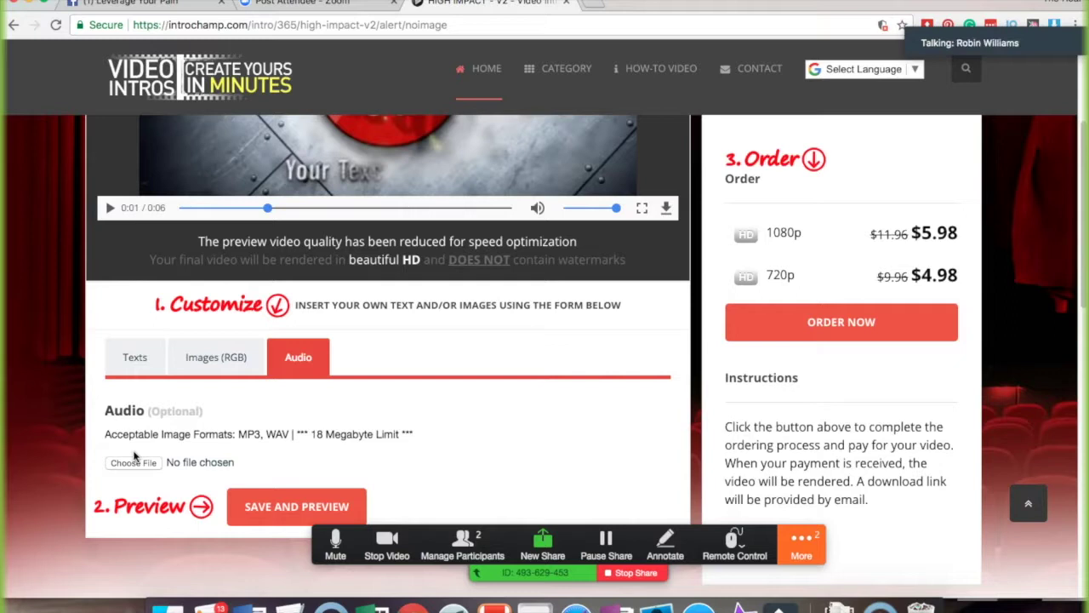
pyautogui.click(555, 68)
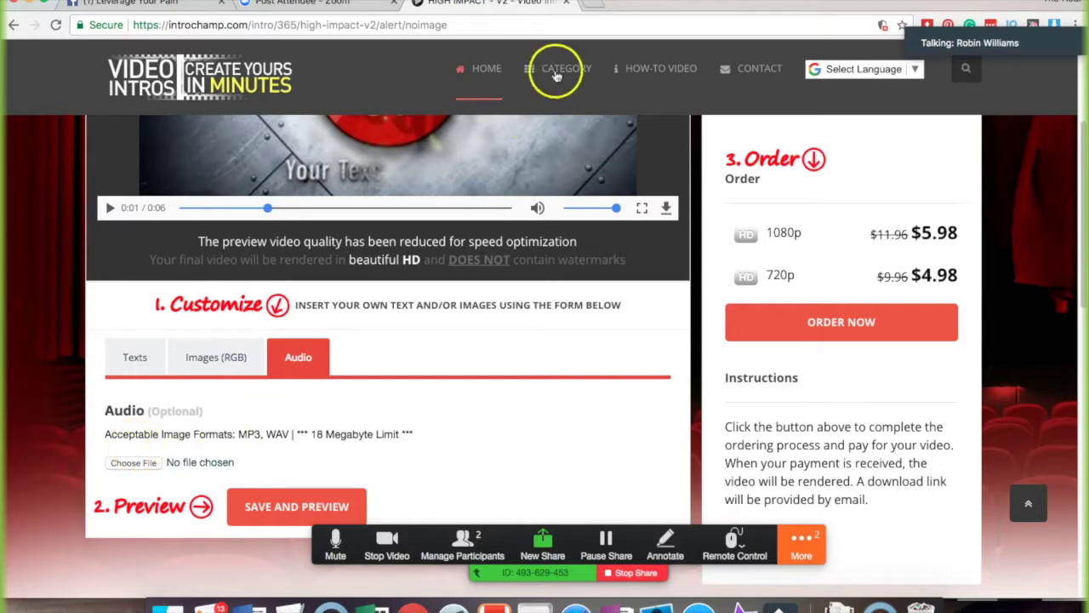
# Open YouTube.com in a new browser tab
pyautogui.click(594, 7)
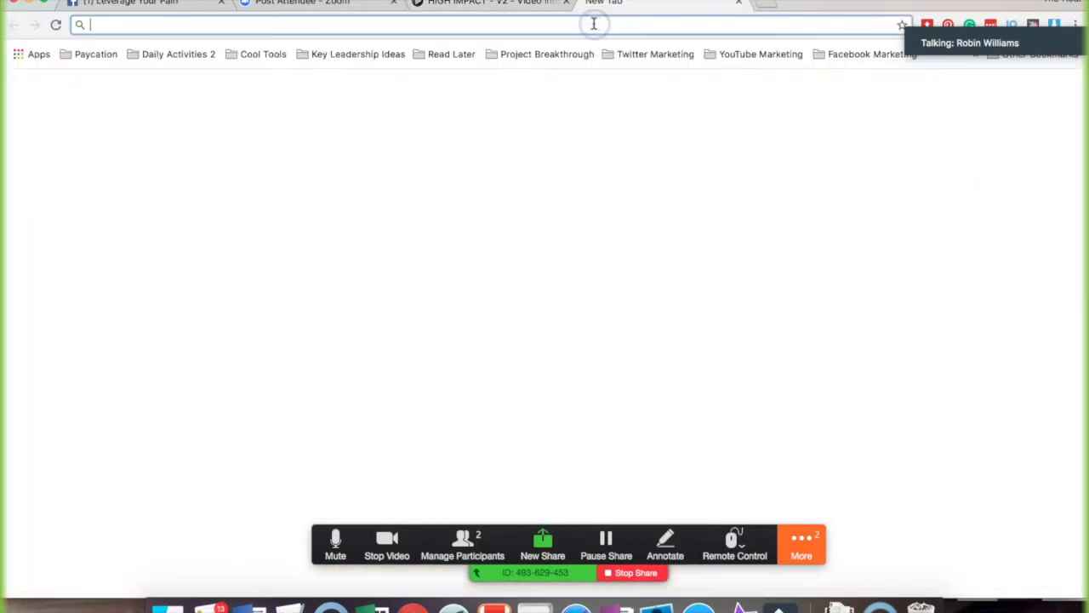
pyautogui.write('Youtube.com')
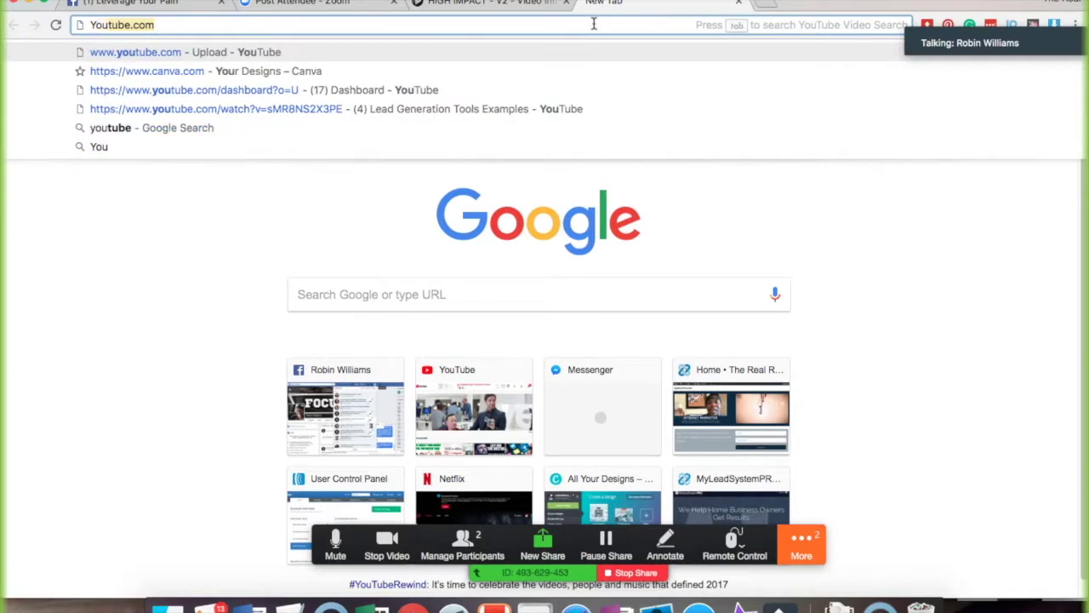
pyautogui.press('Return')
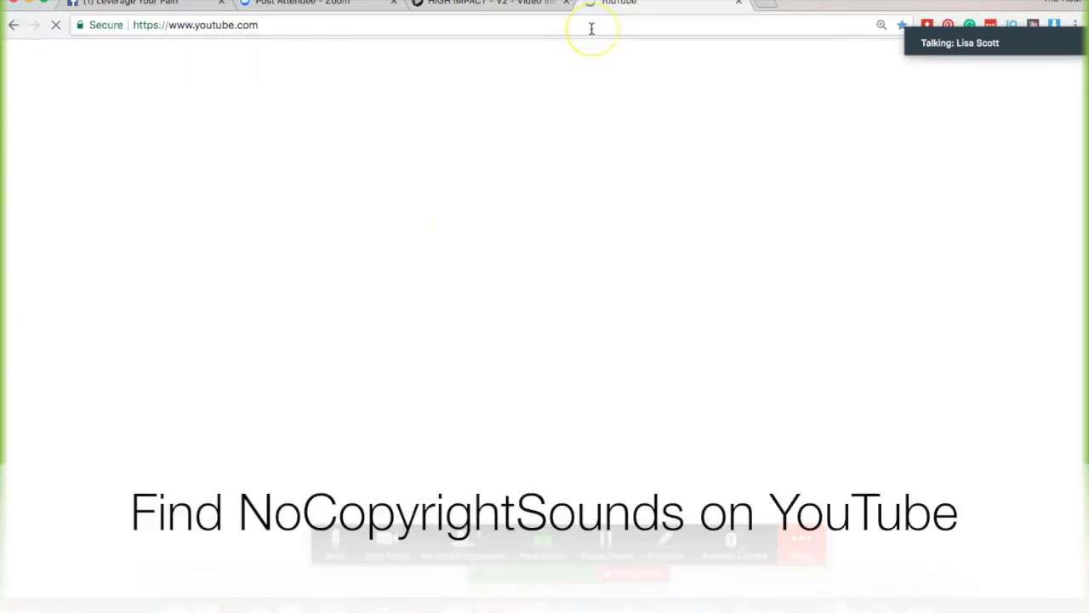
# Search YouTube for "ncs music channel" and open the NoCopyrightSounds channel
pyautogui.click(337, 62)
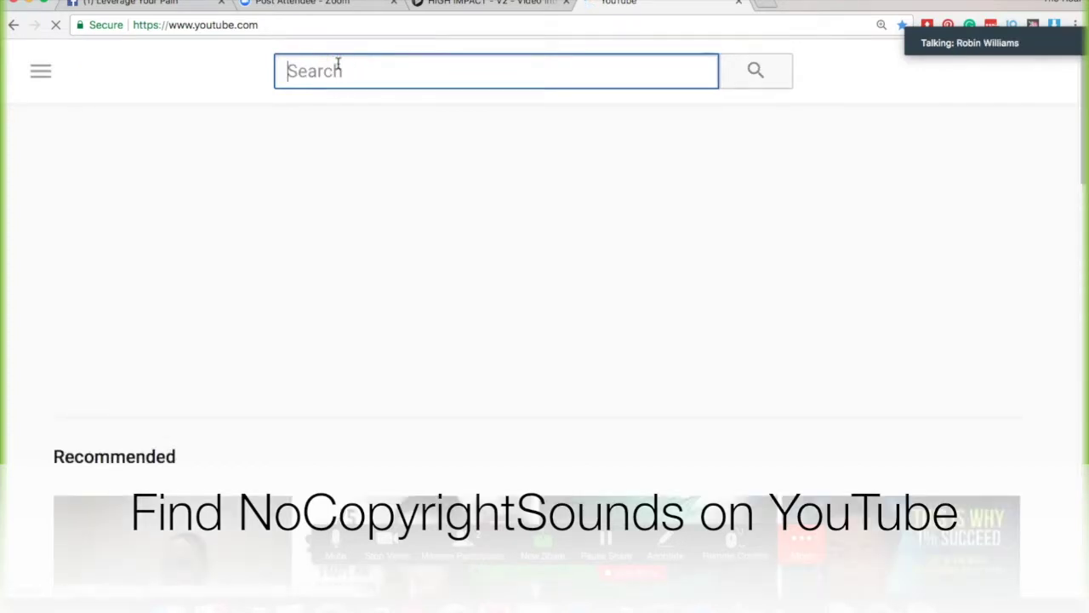
pyautogui.write('n')
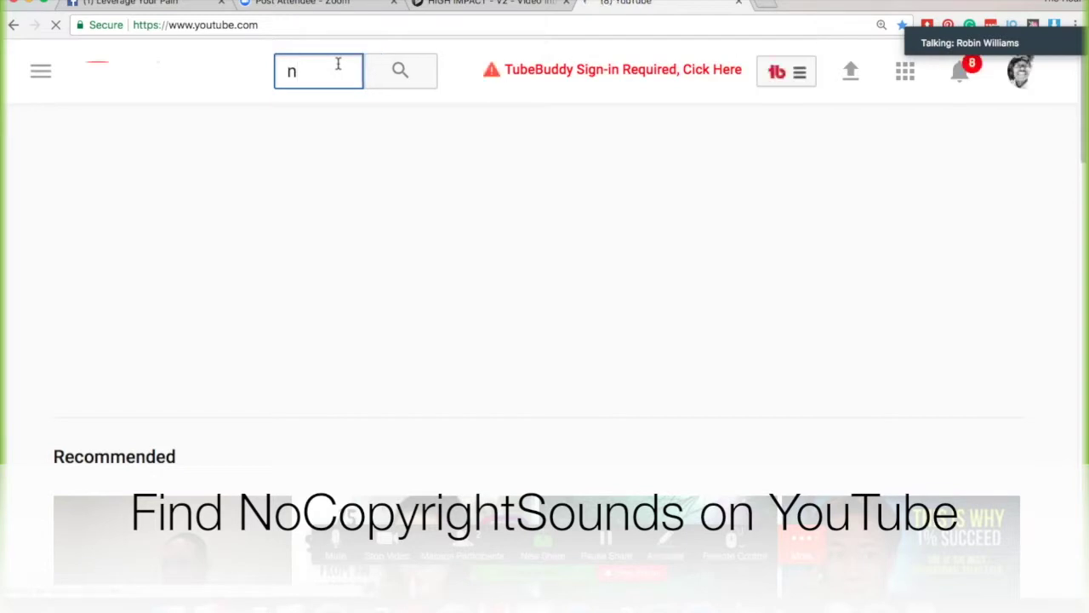
pyautogui.write('cs no')
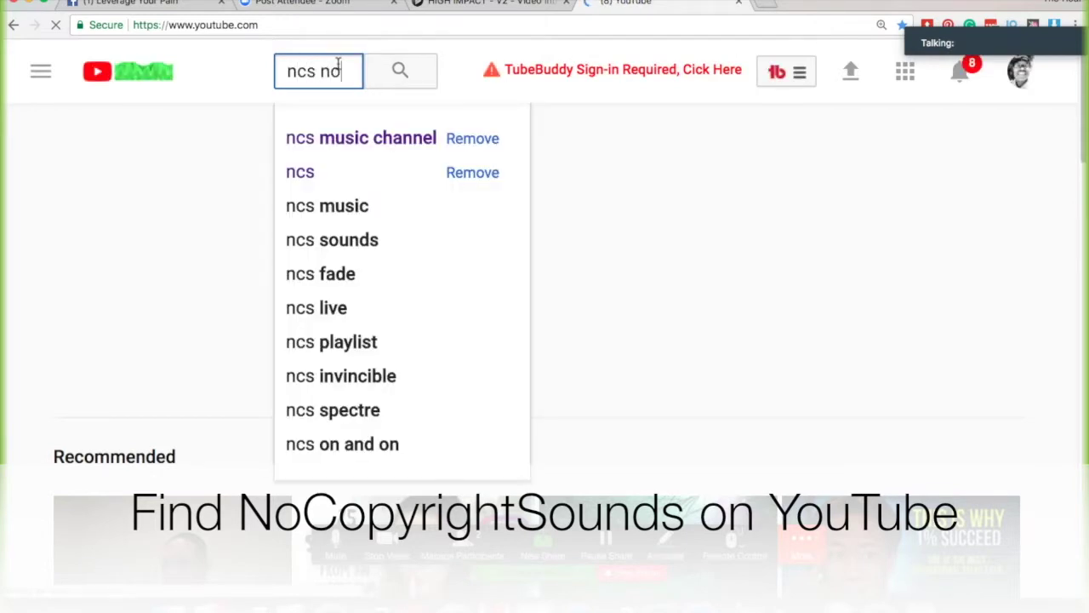
pyautogui.press('BackSpace')
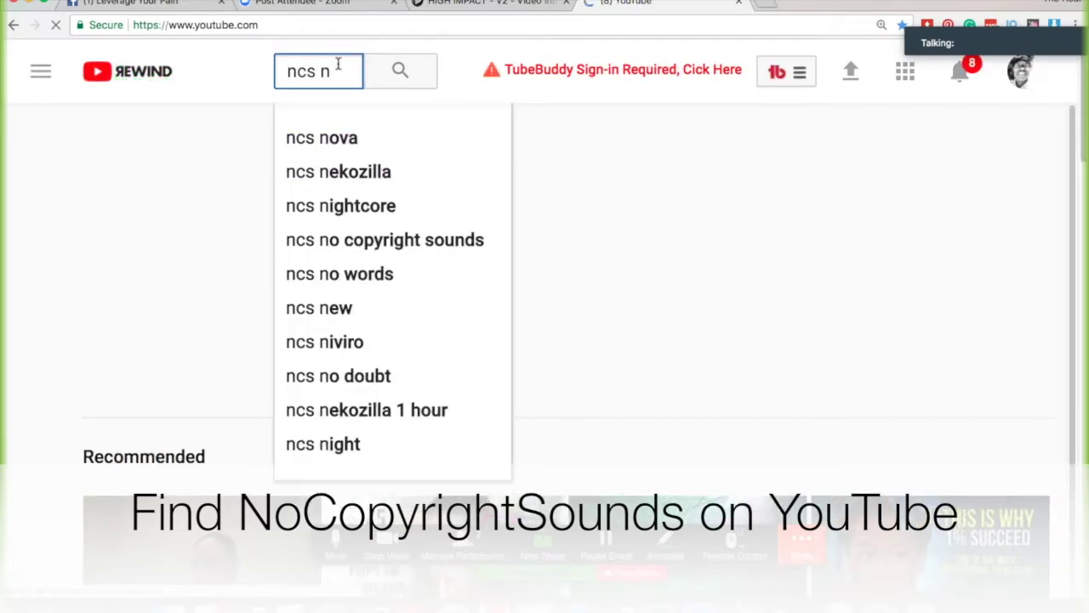
pyautogui.press('BackSpace')
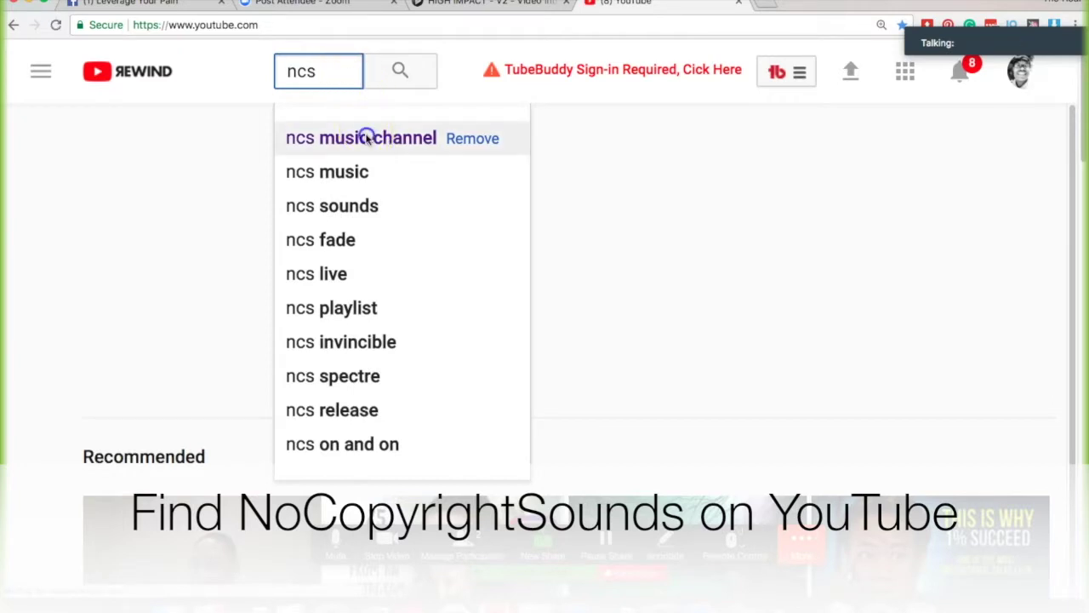
pyautogui.click(365, 139)
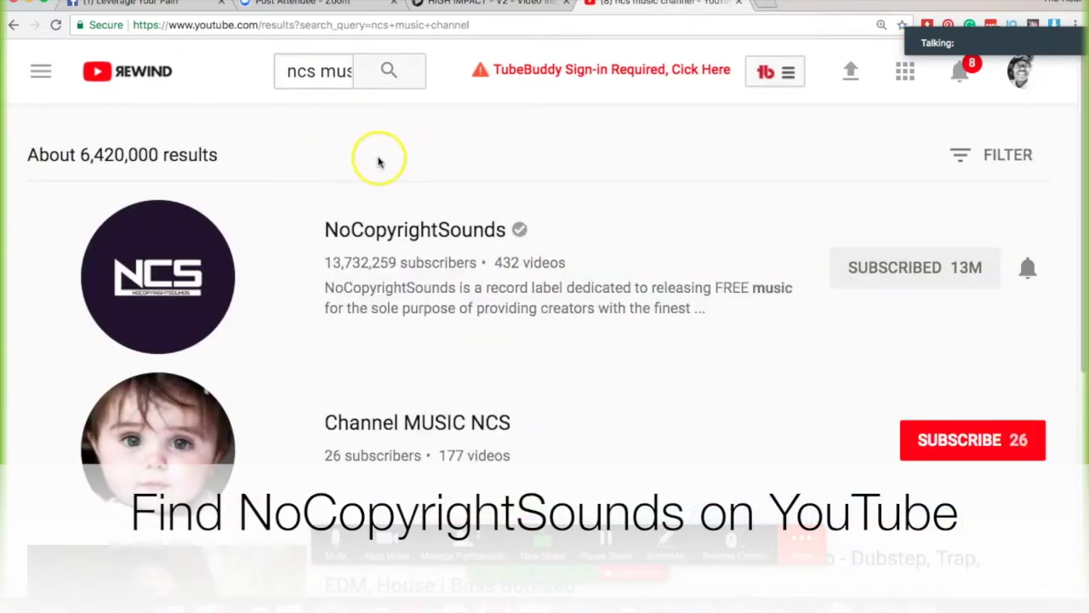
pyautogui.click(420, 223)
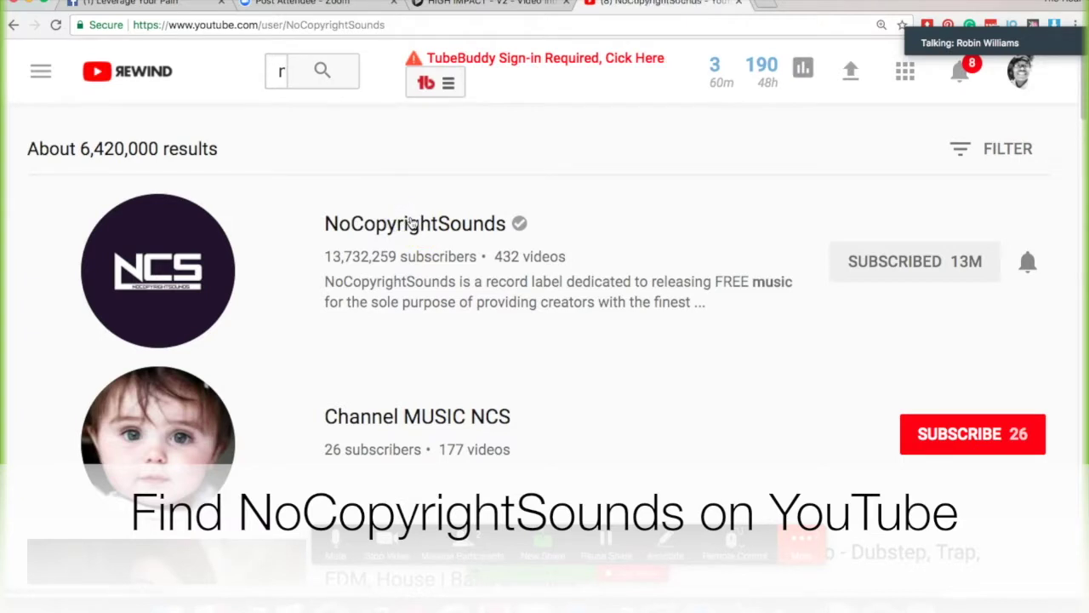
# Look through the NoCopyrightSounds channel's home page and its uploaded music releases
pyautogui.scroll(-3, 413, 223)
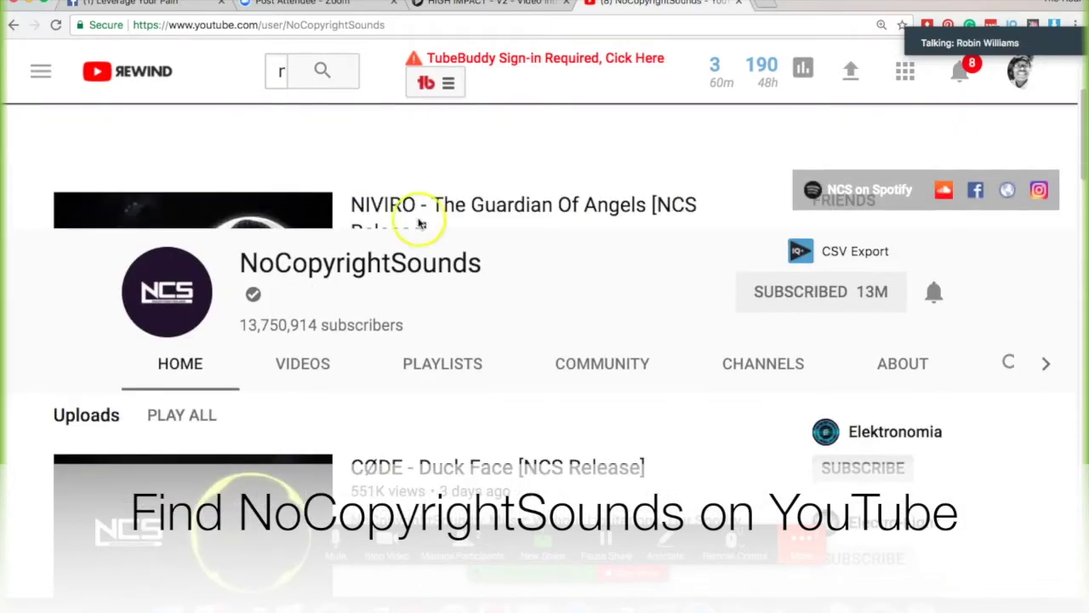
pyautogui.scroll(-3, 418, 223)
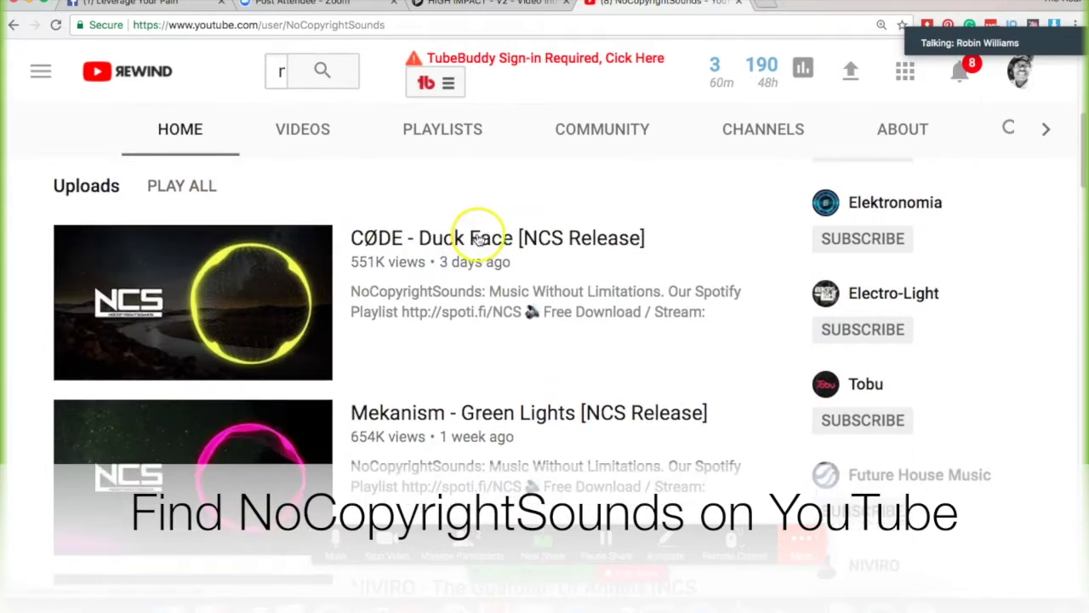
pyautogui.scroll(-2, 479, 239)
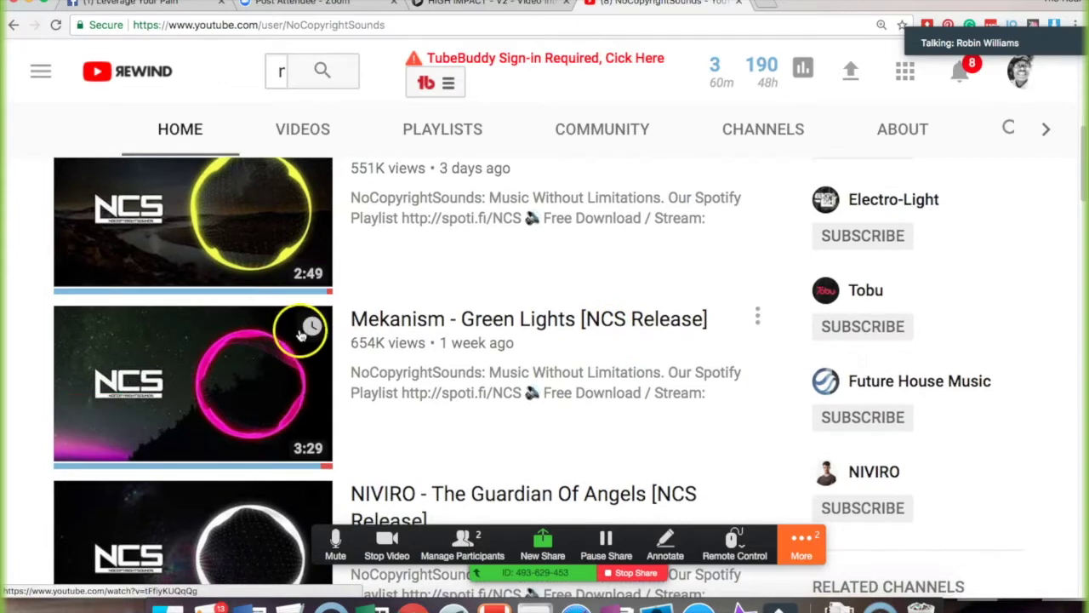
pyautogui.scroll(-1, 372, 366)
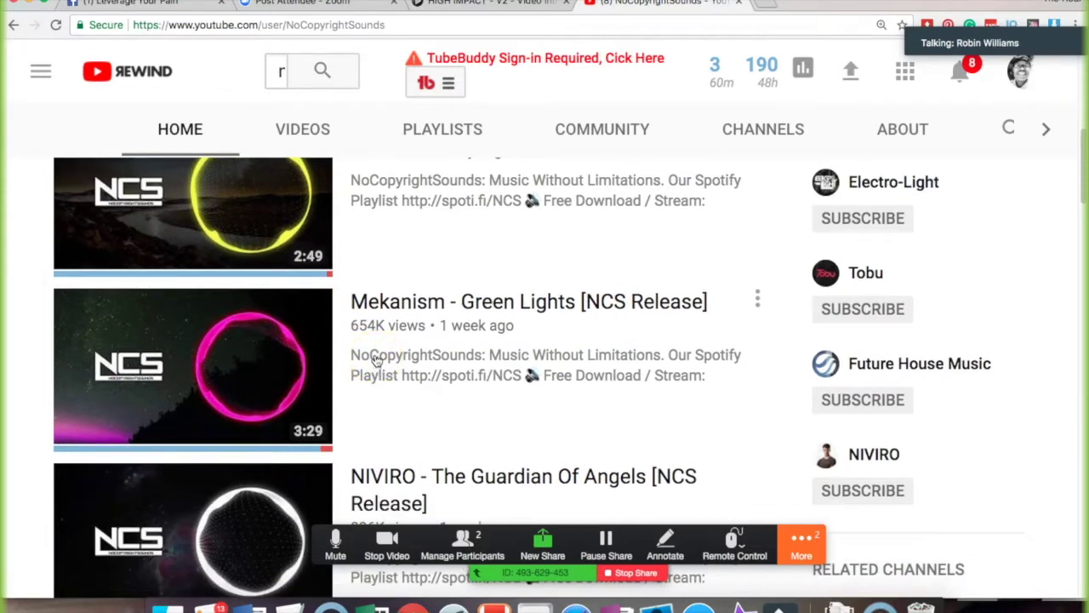
pyautogui.scroll(-3, 376, 360)
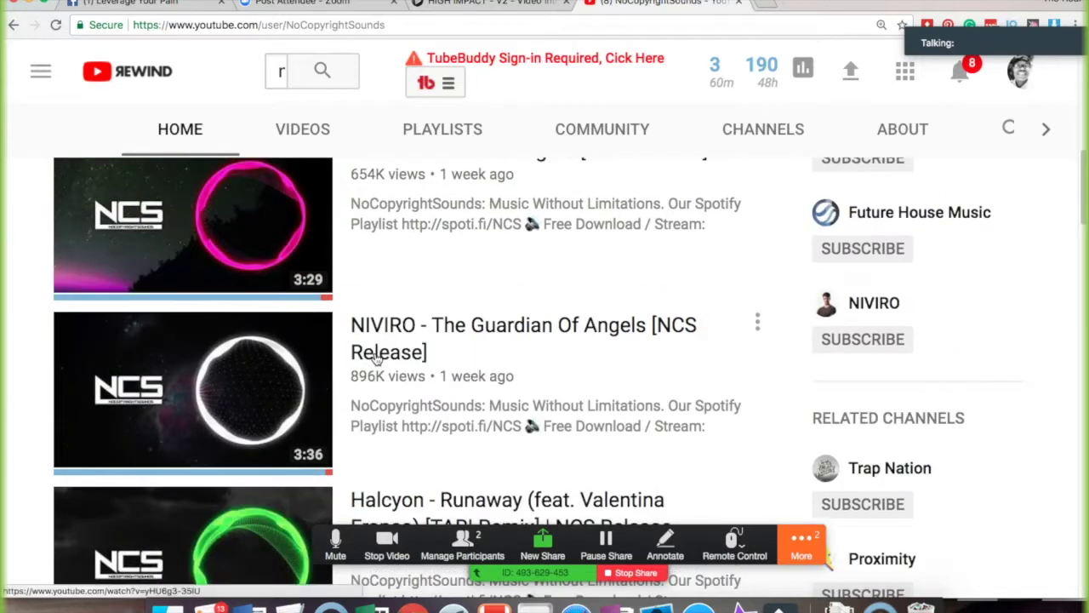
pyautogui.scroll(-2, 375, 360)
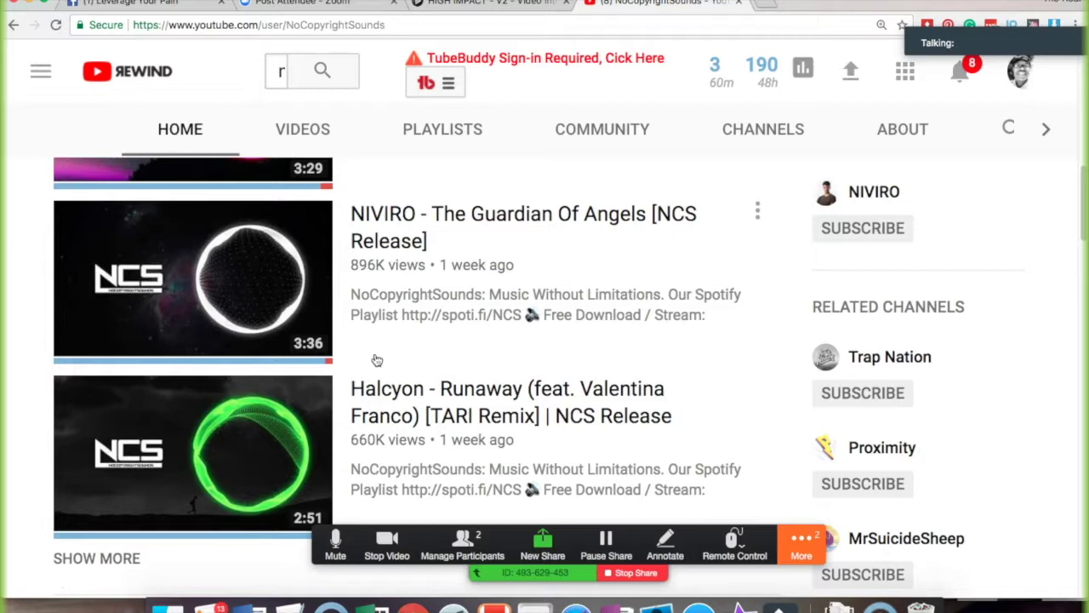
pyautogui.scroll(5, 377, 360)
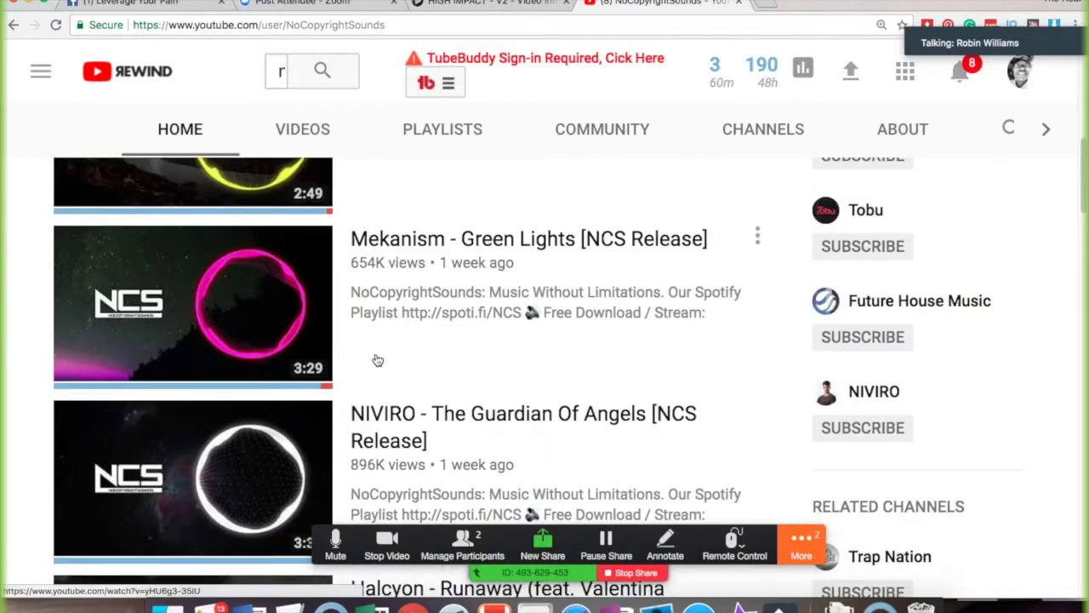
pyautogui.click(366, 361)
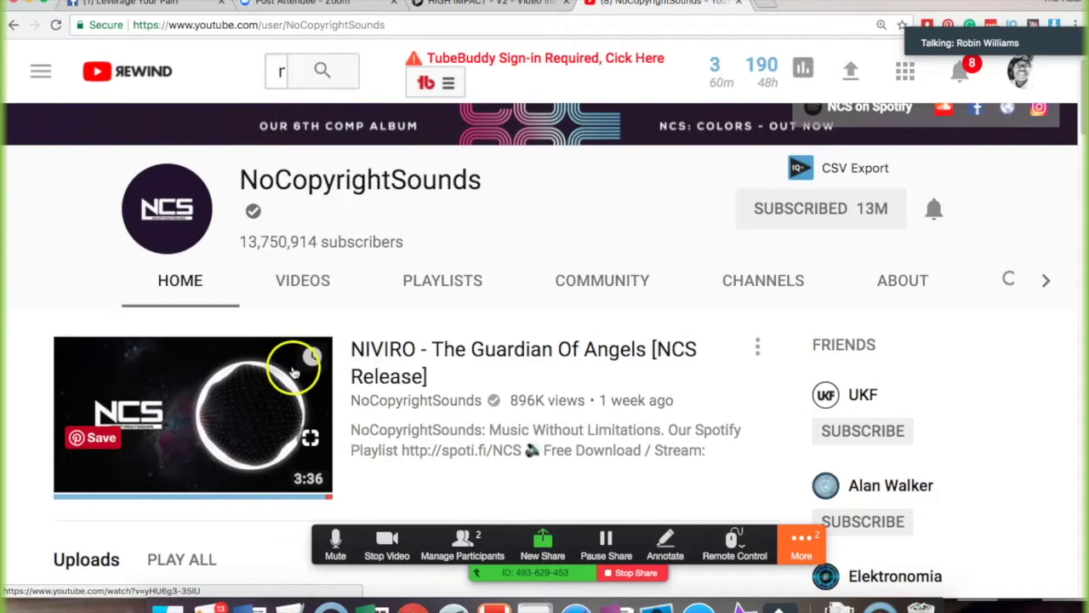
pyautogui.scroll(-2, 443, 369)
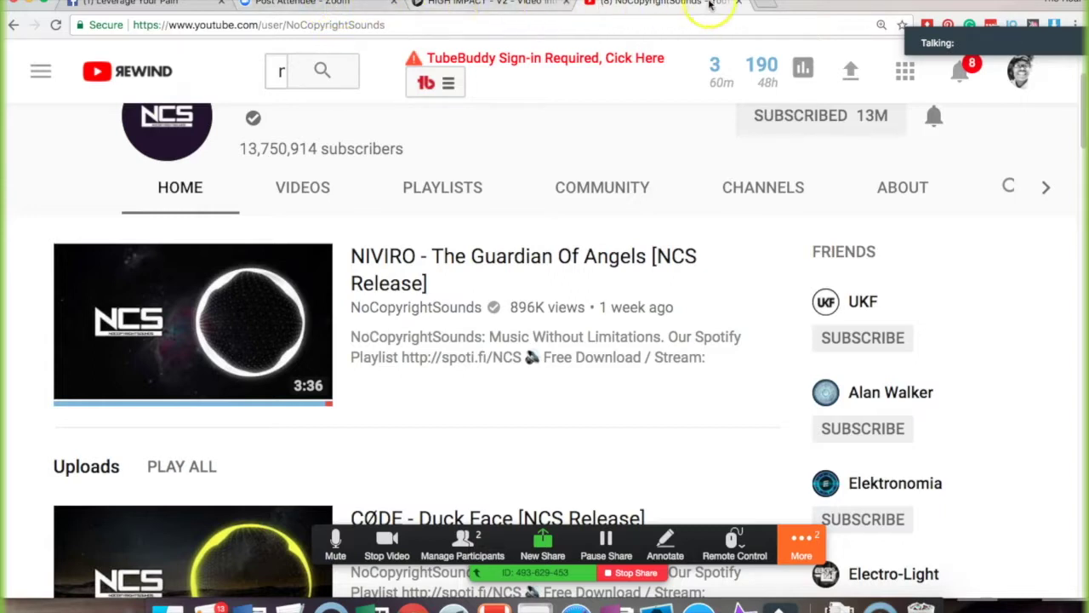
# Close the NoCopyrightSounds and High Impact - V2 pages and switch to Wondershare Filmora
pyautogui.click(740, 4)
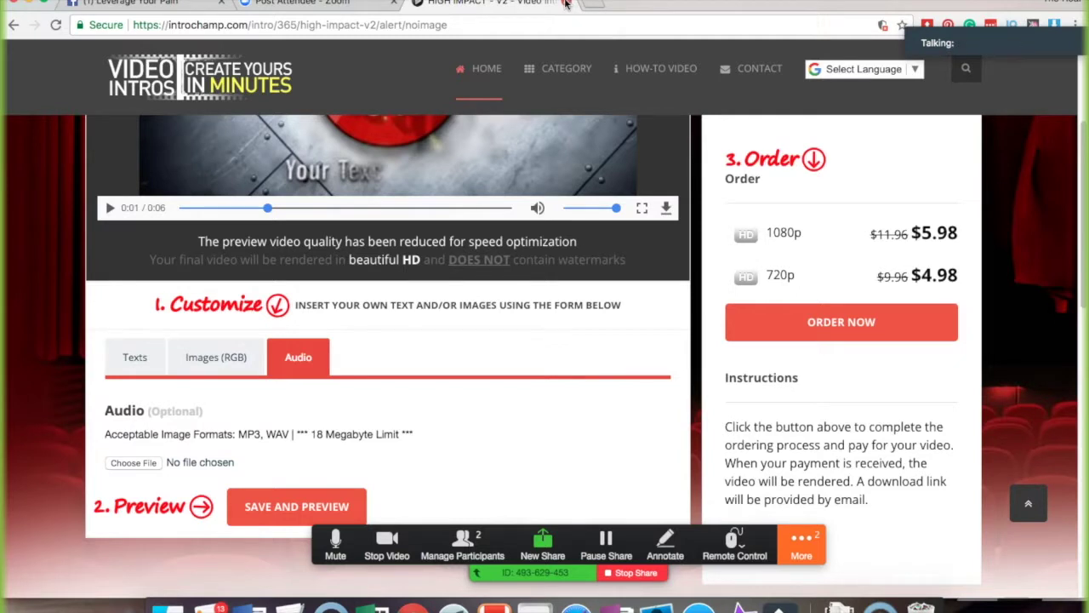
pyautogui.click(565, 4)
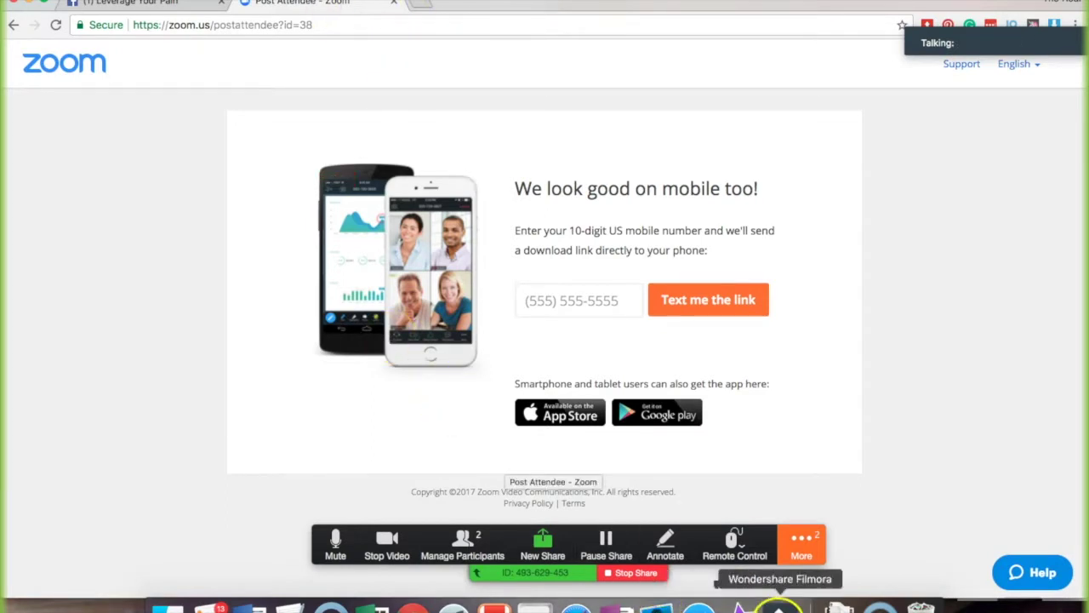
pyautogui.click(779, 606)
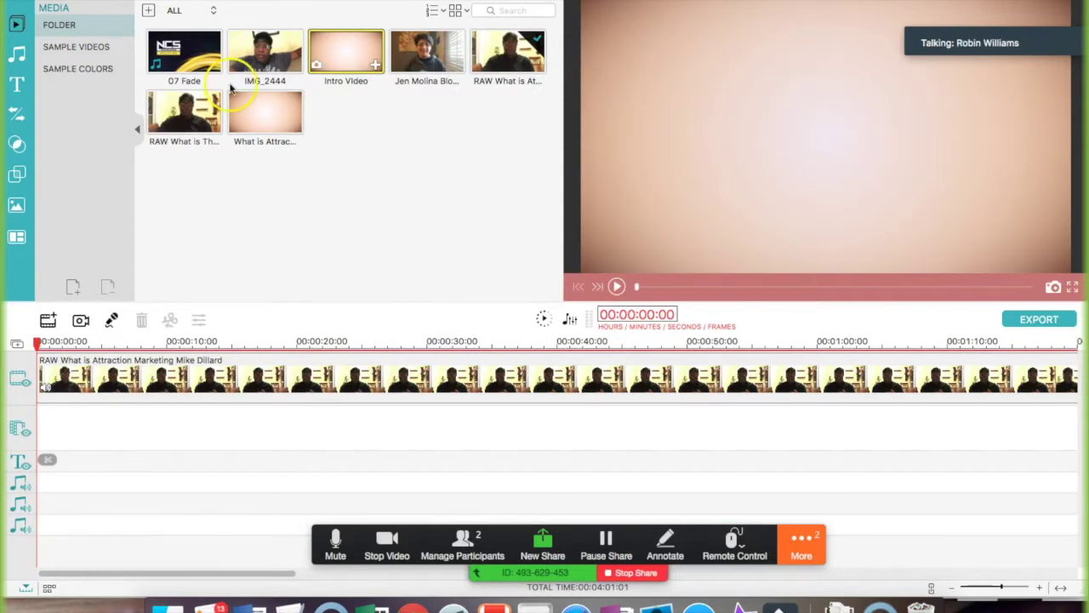
# Insert the Intro Video clip at the start of the timeline ahead of the raw clip, and move the meeting toolbar out of the way
pyautogui.click(375, 74)
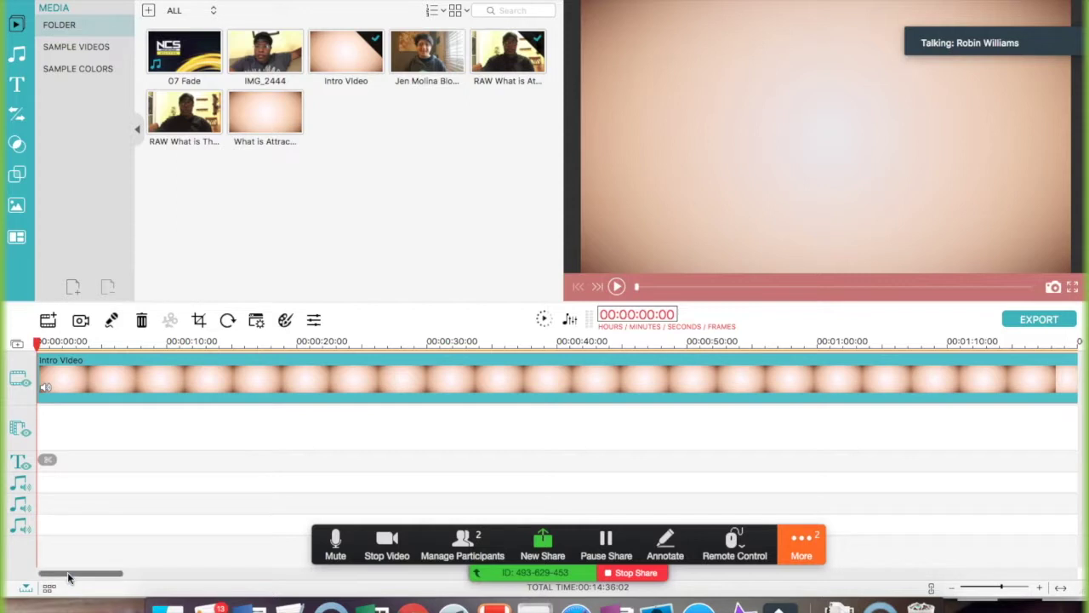
pyautogui.click(115, 576)
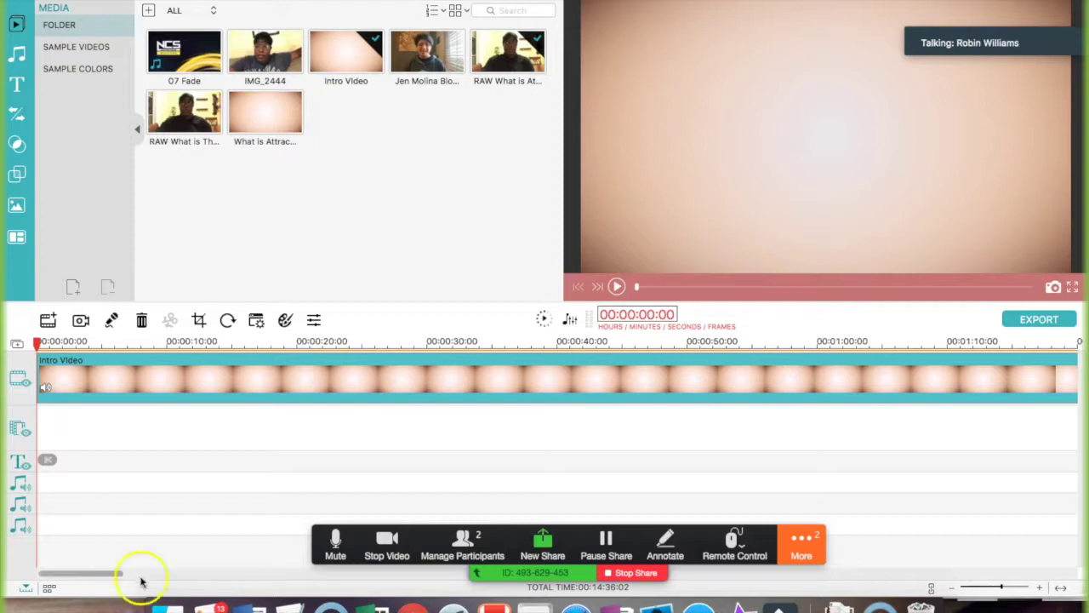
pyautogui.click(45, 576)
pyautogui.moveTo(45, 576); pyautogui.dragTo(698, 576)
pyautogui.moveTo(632, 536); pyautogui.dragTo(941, 0)
pyautogui.click(367, 438)
pyautogui.moveTo(758, 573); pyautogui.dragTo(47, 567)
# Zoom out the timeline and examine where the Intro Video clip ends and the raw video clip begins
pyautogui.click(54, 377)
pyautogui.moveTo(67, 381); pyautogui.dragTo(1033, 364)
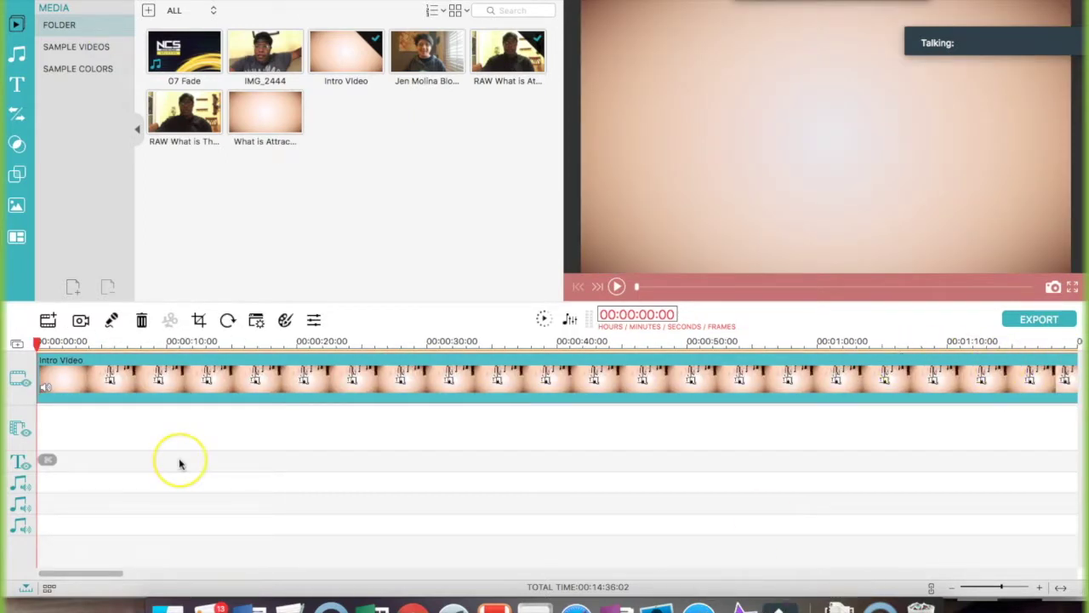
pyautogui.moveTo(94, 345); pyautogui.dragTo(55, 345)
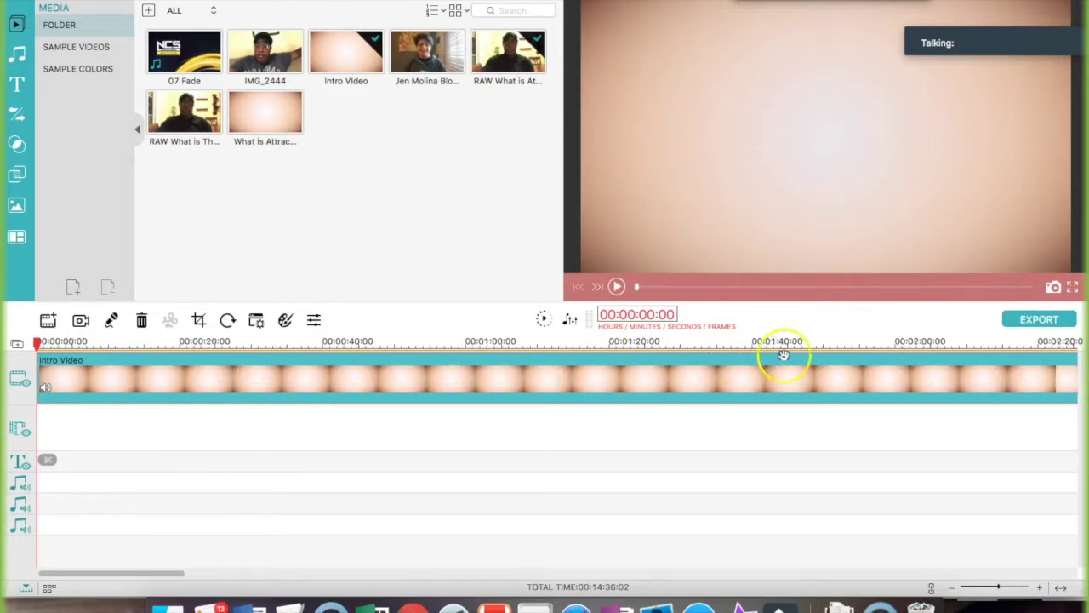
pyautogui.moveTo(1048, 346); pyautogui.dragTo(869, 346)
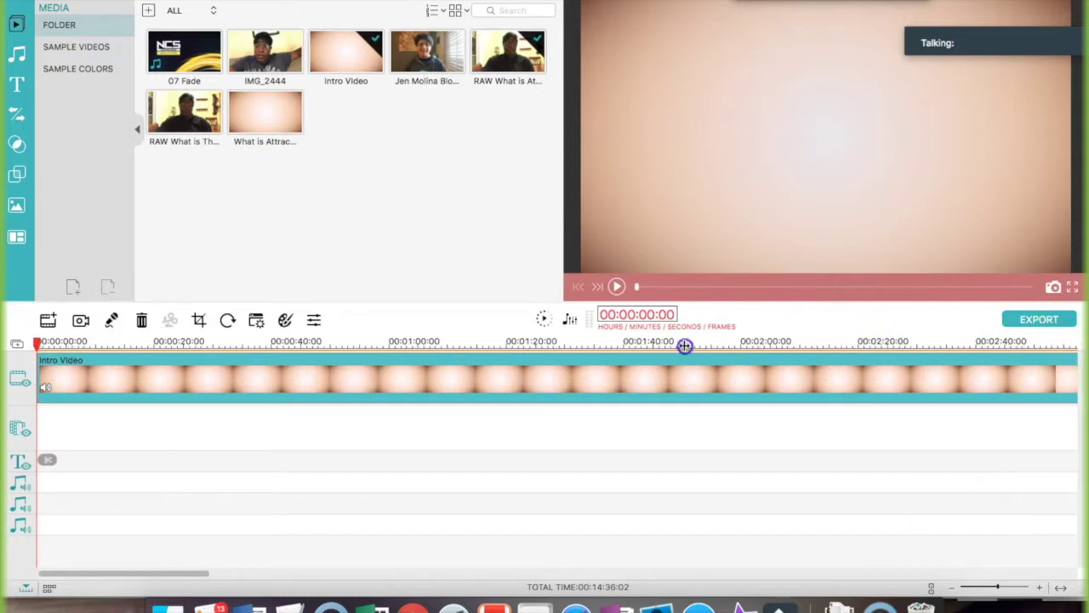
pyautogui.moveTo(685, 345); pyautogui.dragTo(660, 346)
pyautogui.moveTo(1068, 344); pyautogui.dragTo(647, 340)
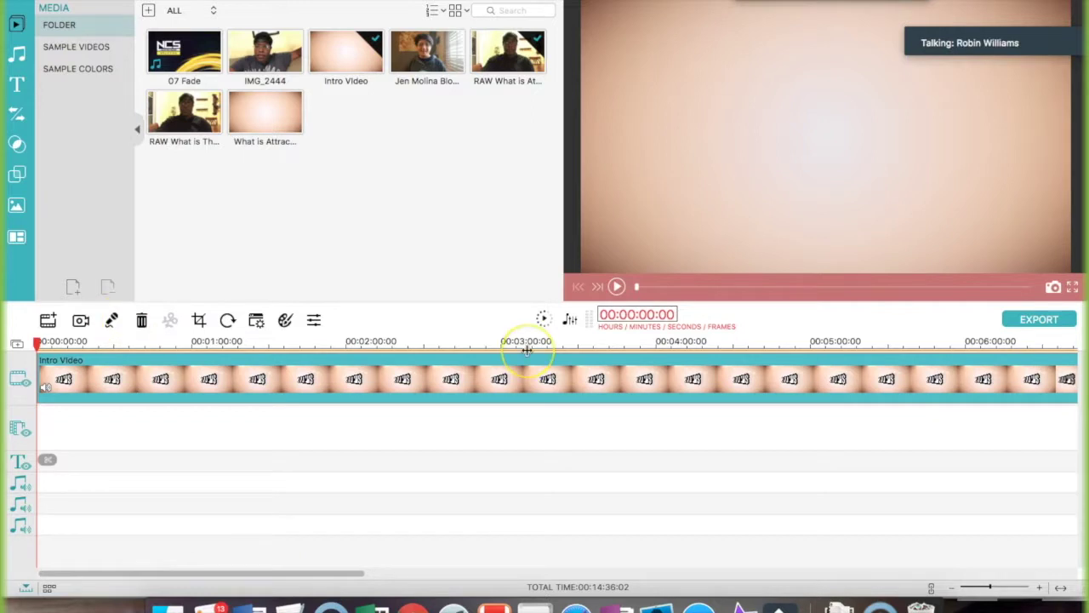
pyautogui.moveTo(148, 576); pyautogui.dragTo(502, 553)
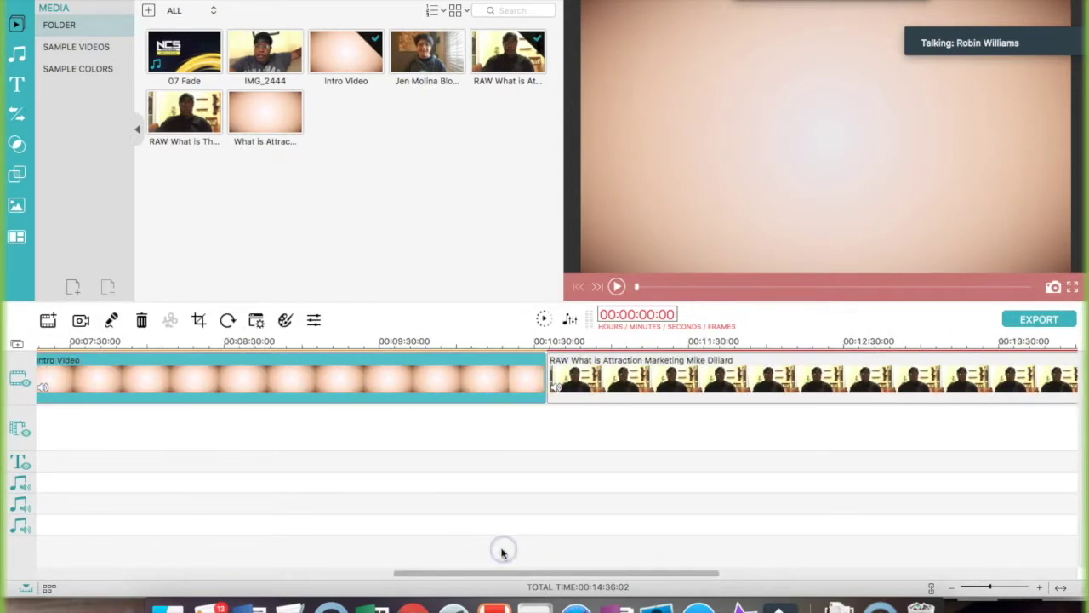
pyautogui.hscroll(1, 1047, 346)
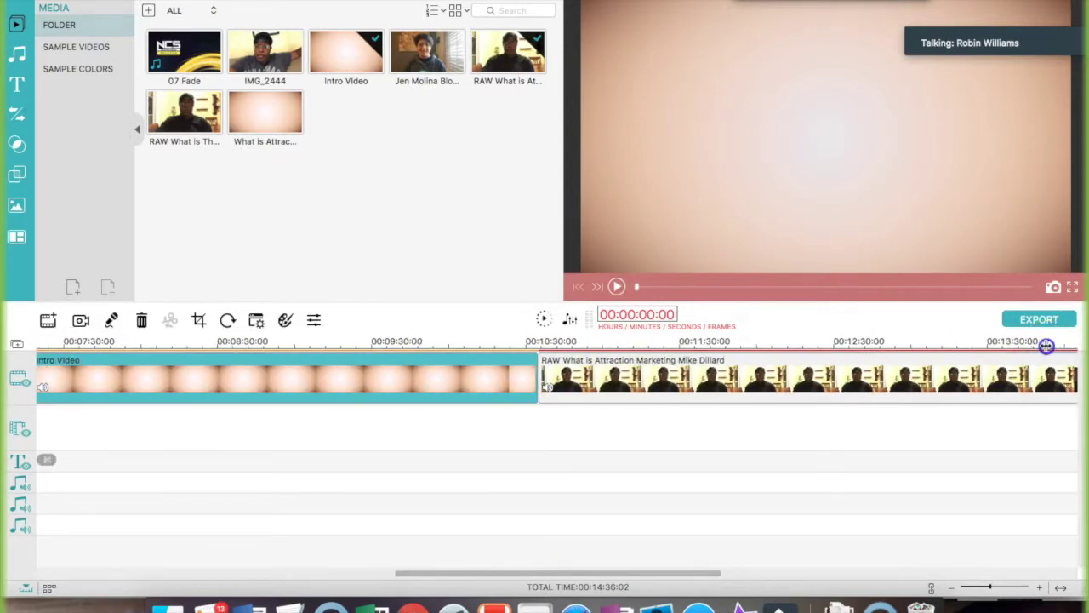
pyautogui.hscroll(3, 1047, 346)
pyautogui.hscroll(5, 923, 346)
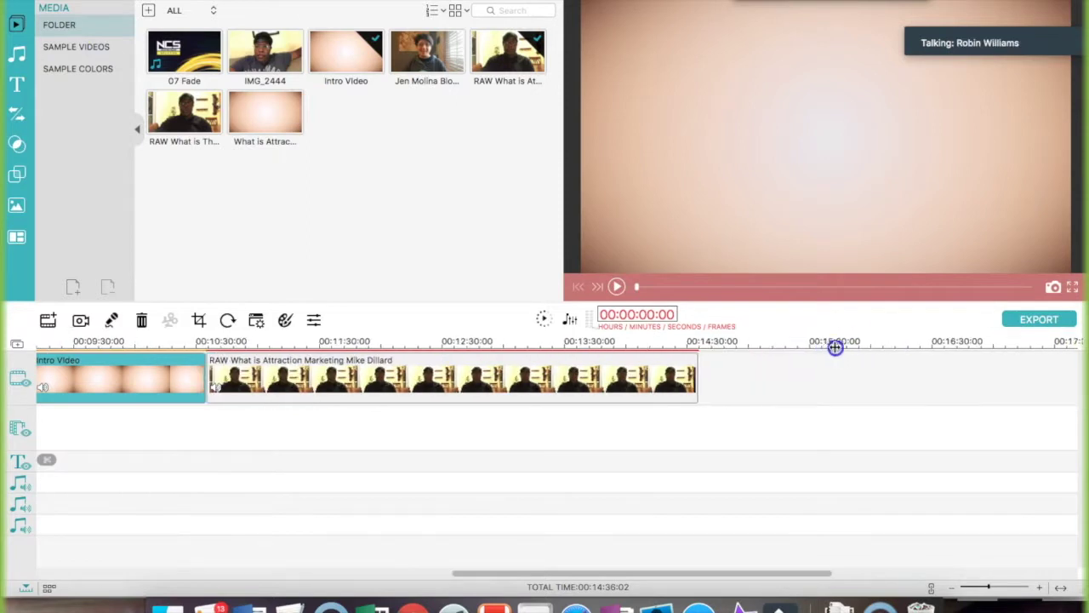
pyautogui.moveTo(769, 573); pyautogui.dragTo(494, 576)
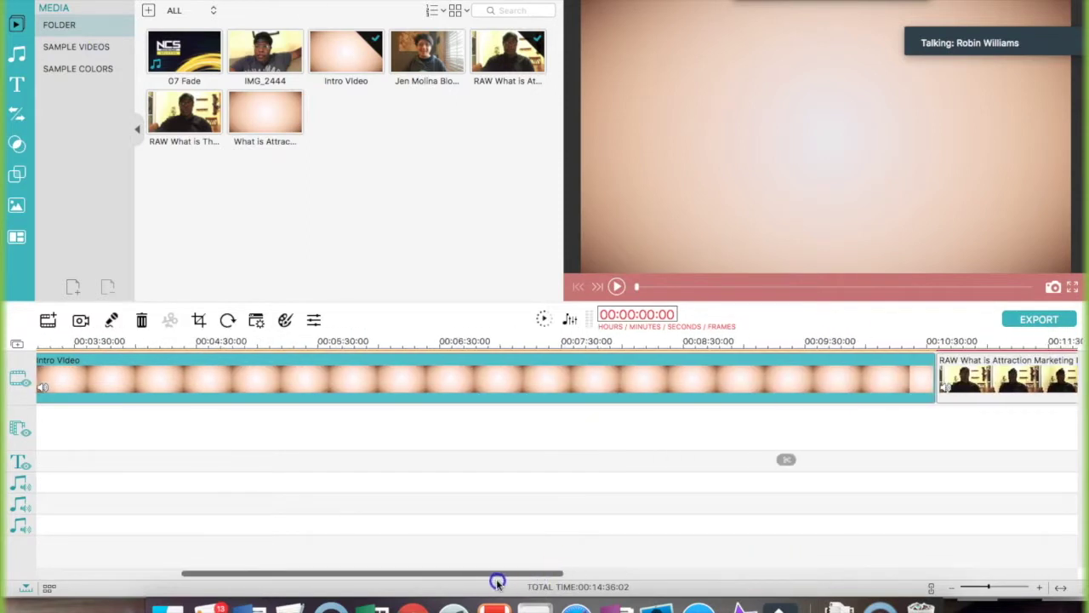
pyautogui.hscroll(5, 624, 587)
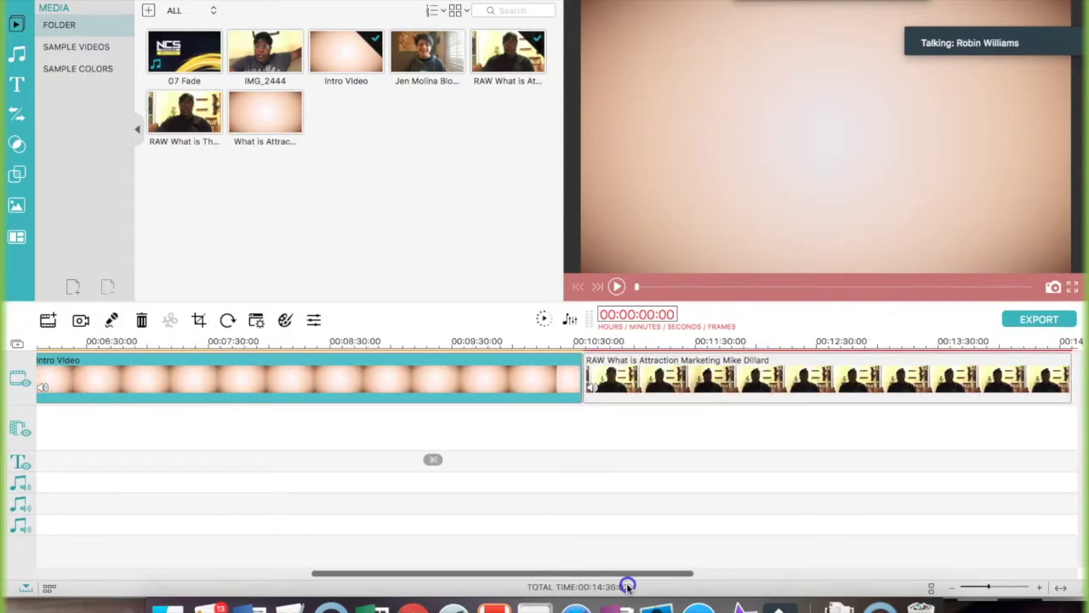
# Return the playhead to the start of the timeline and play the opening seconds of the Intro Video clip
pyautogui.hscroll(-3, 627, 587)
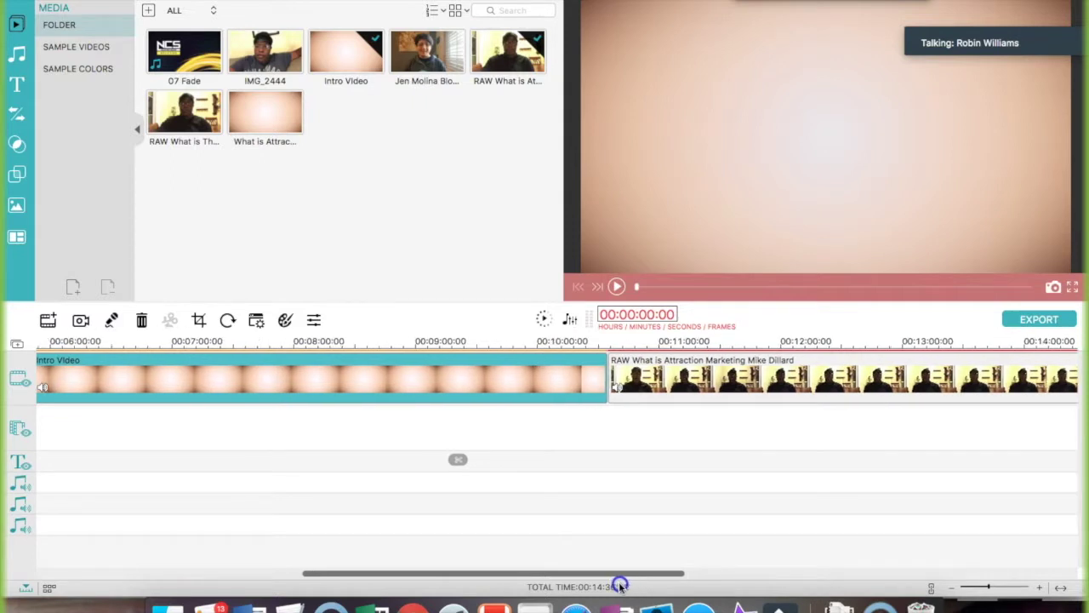
pyautogui.hscroll(3, 619, 586)
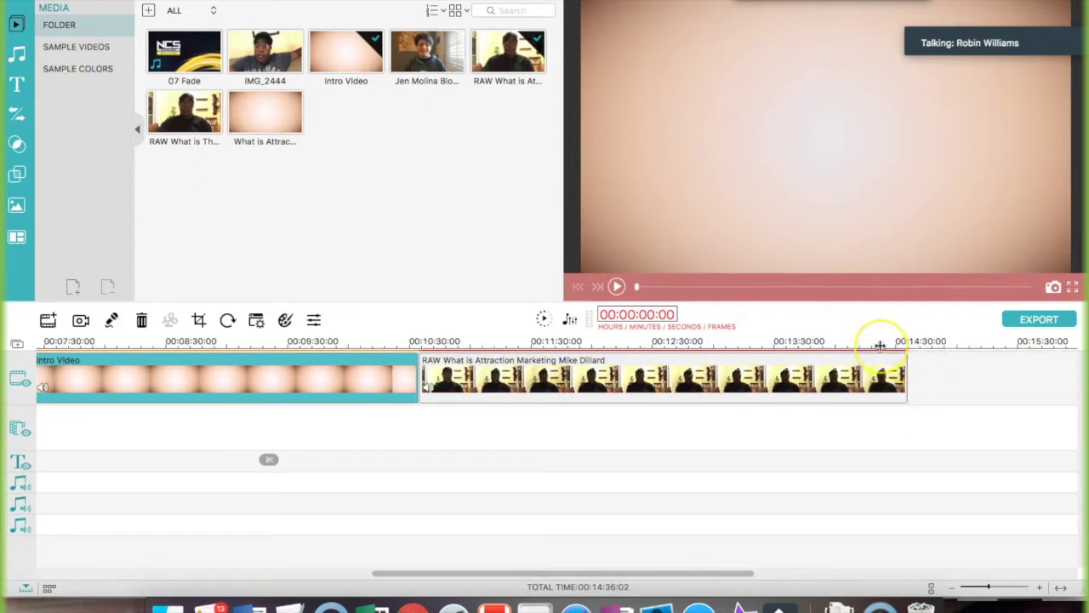
pyautogui.hscroll(1, 880, 345)
pyautogui.hscroll(10, 880, 345)
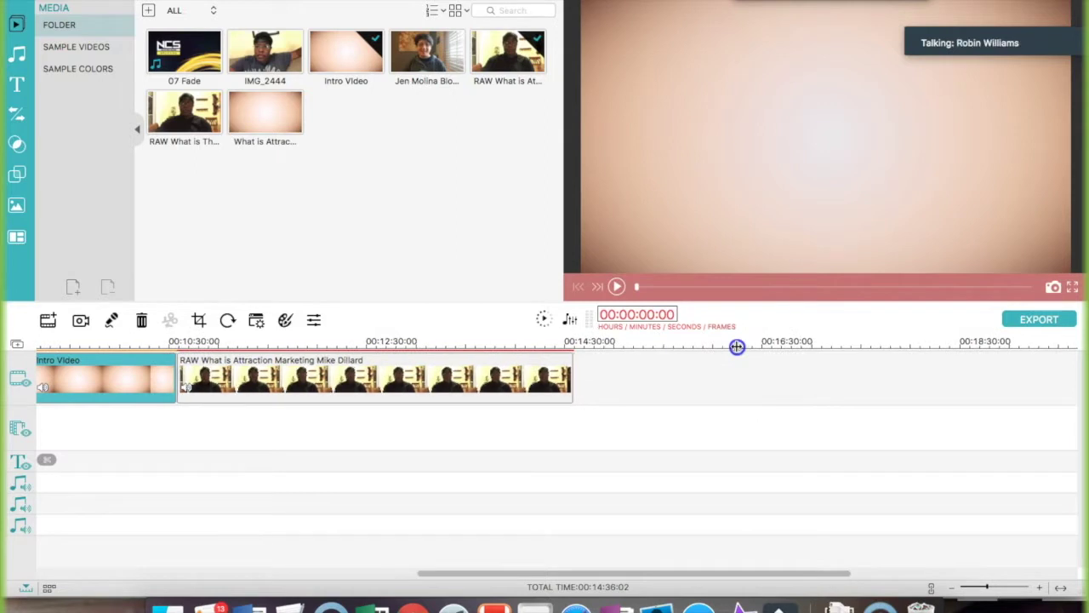
pyautogui.moveTo(802, 573); pyautogui.dragTo(641, 581)
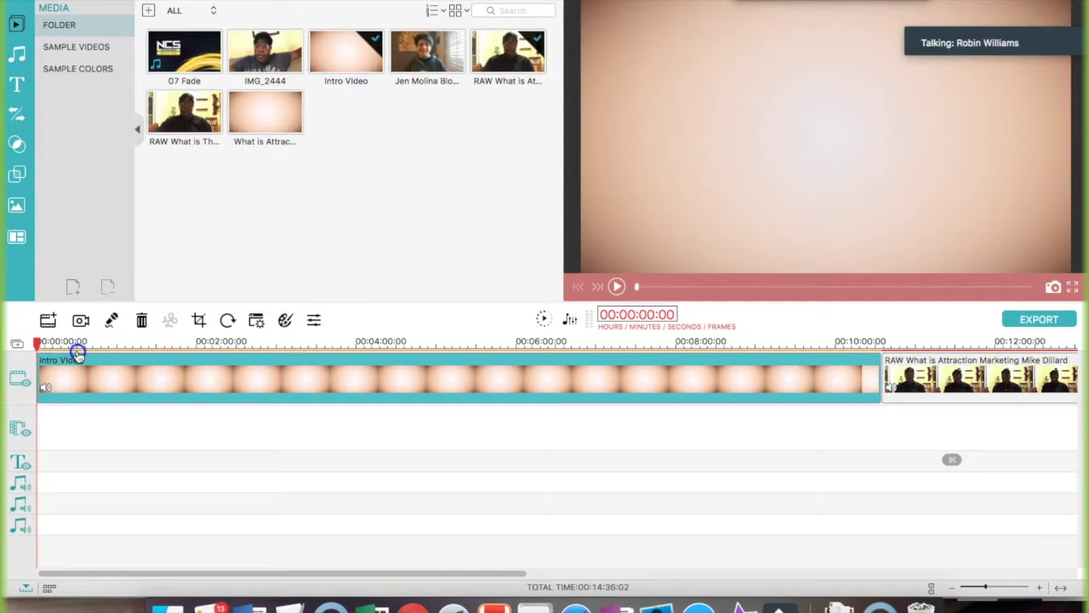
pyautogui.click(162, 362)
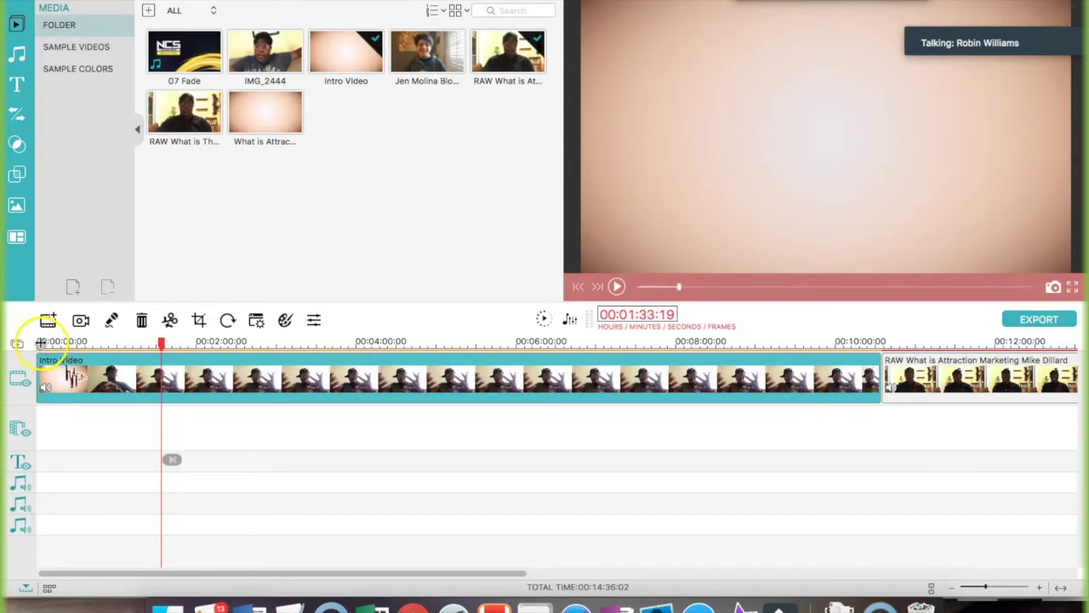
pyautogui.moveTo(153, 347); pyautogui.dragTo(37, 352)
pyautogui.click(110, 347)
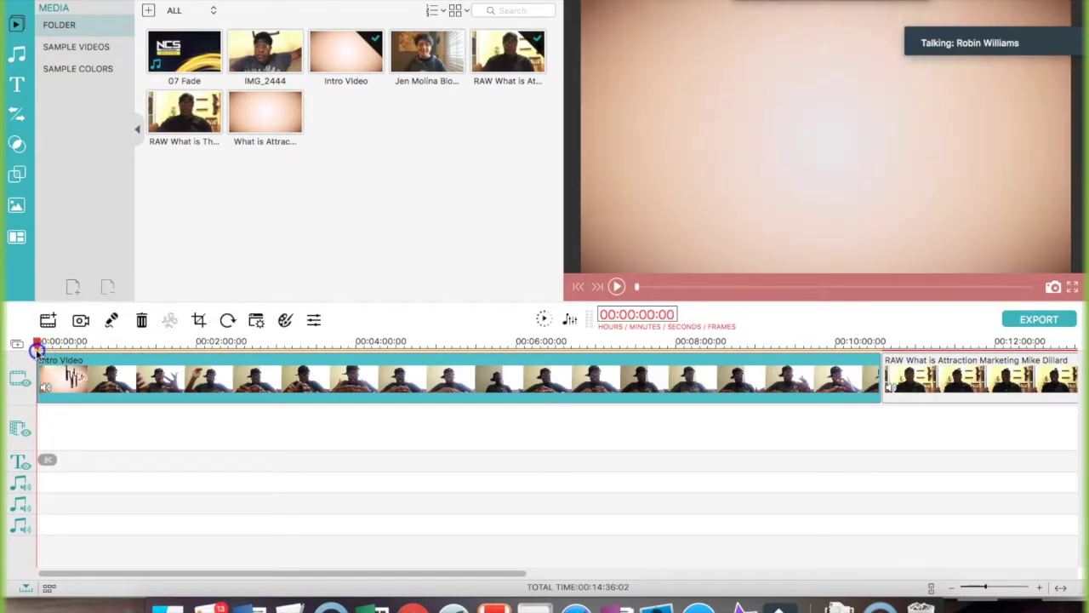
pyautogui.click(616, 288)
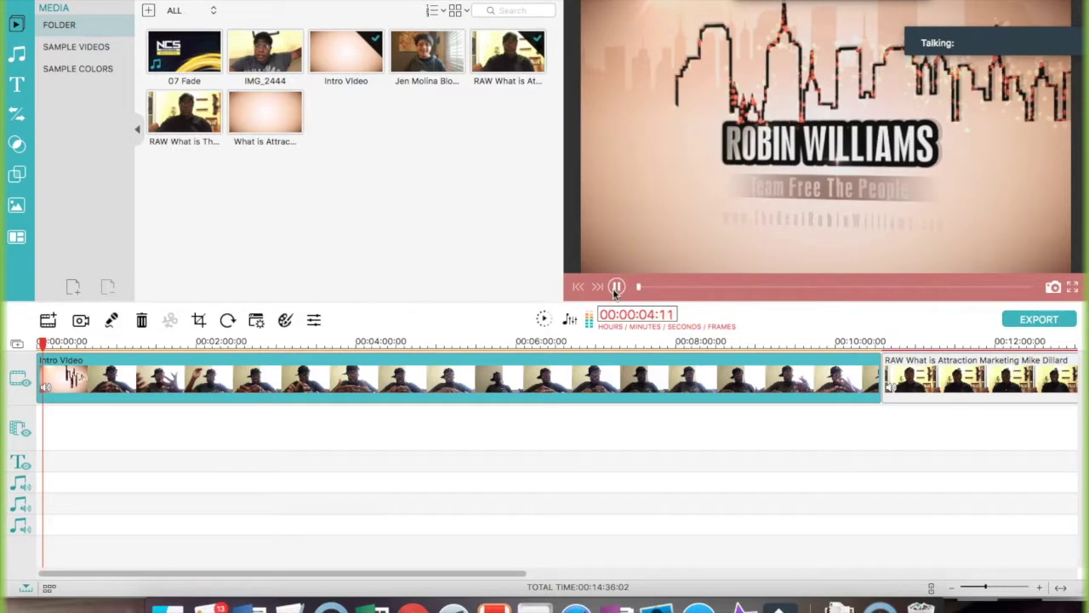
pyautogui.click(615, 287)
pyautogui.click(313, 312)
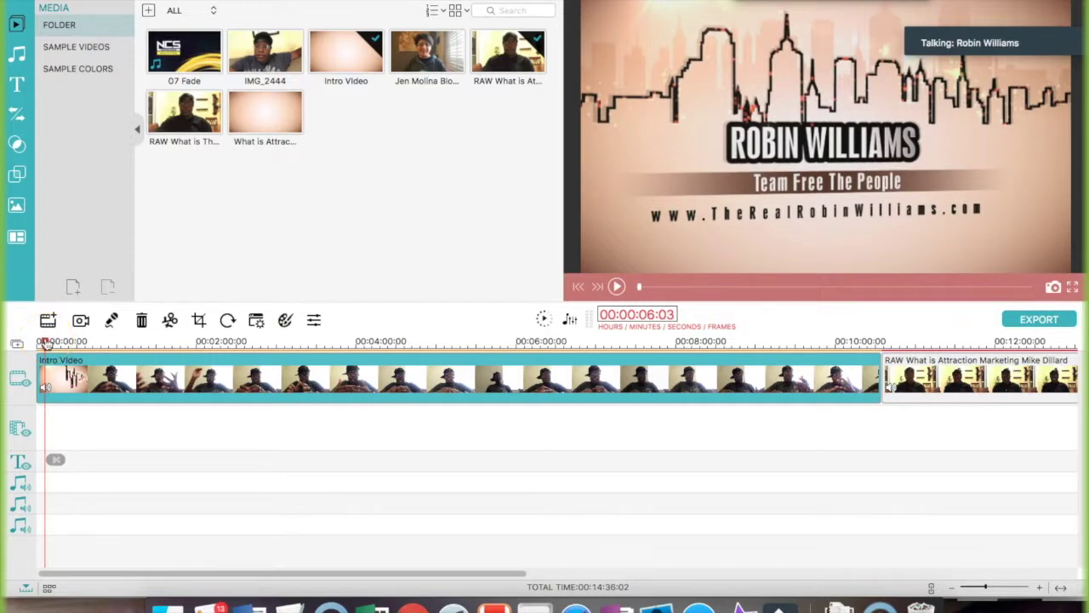
# Scrub through the first minute of the Intro Video clip to inspect the old footage that follows the title animation
pyautogui.click(48, 344)
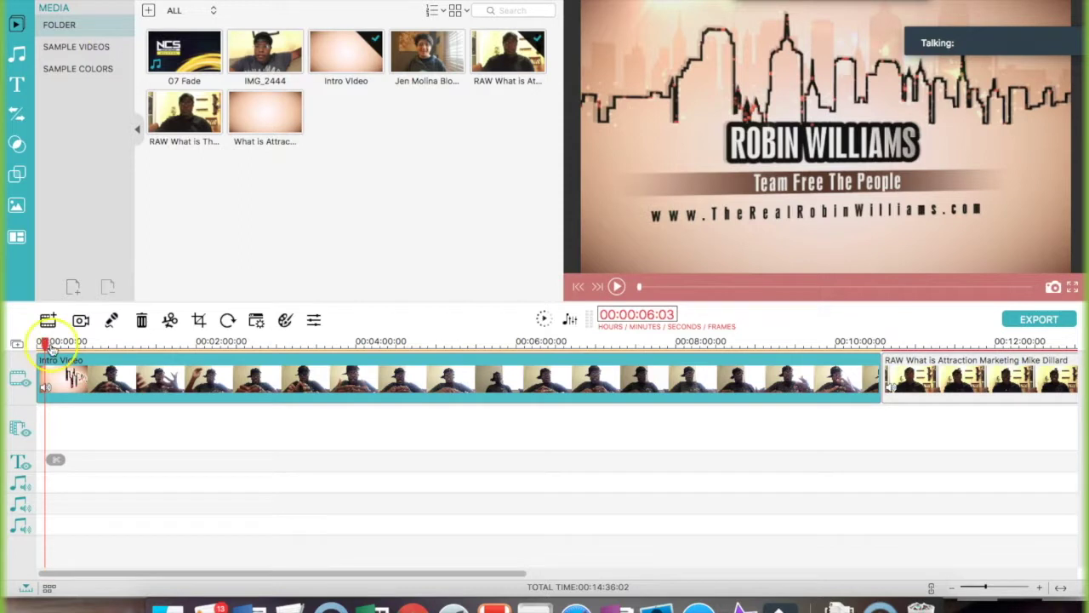
pyautogui.click(50, 343)
pyautogui.moveTo(50, 345); pyautogui.dragTo(102, 348)
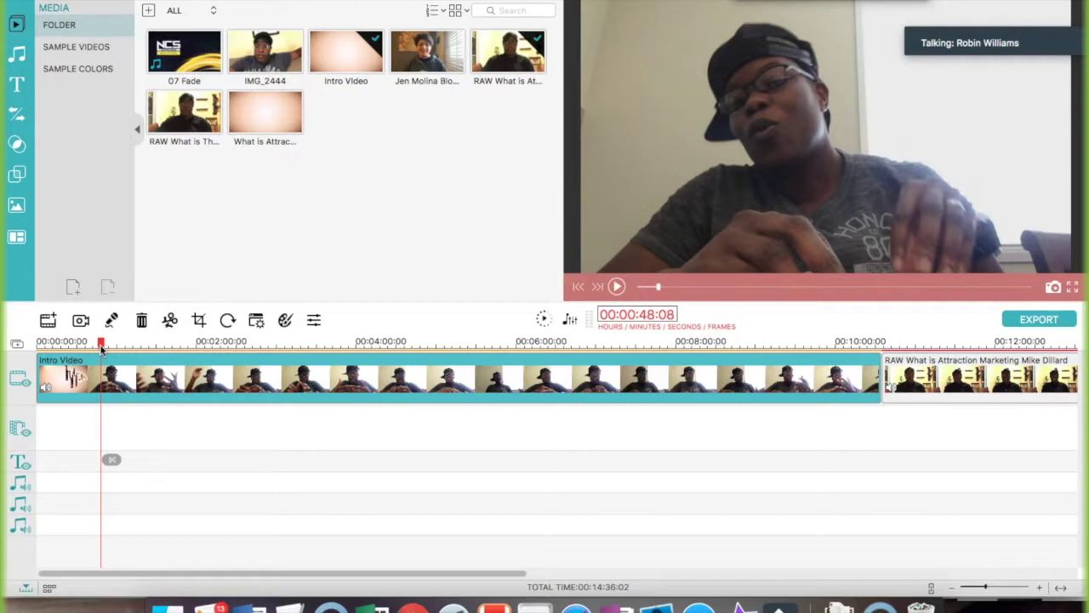
pyautogui.click(112, 460)
pyautogui.moveTo(104, 343)
pyautogui.mouseDown()
pyautogui.moveTo(120, 340)
pyautogui.moveTo(74, 341)
pyautogui.moveTo(83, 340)
pyautogui.mouseUp()
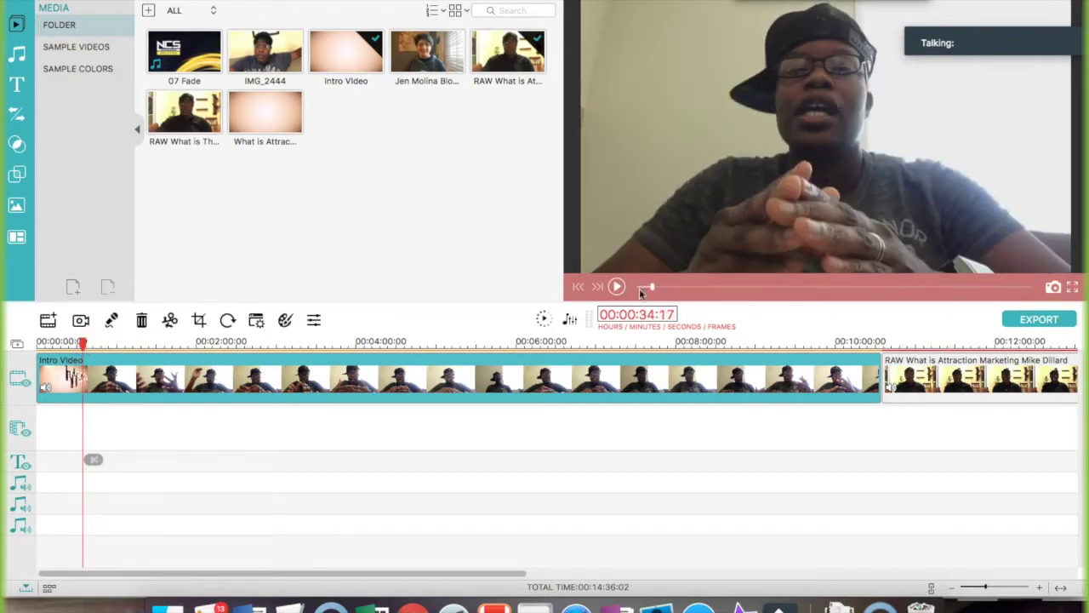
pyautogui.click(617, 287)
pyautogui.click(87, 345)
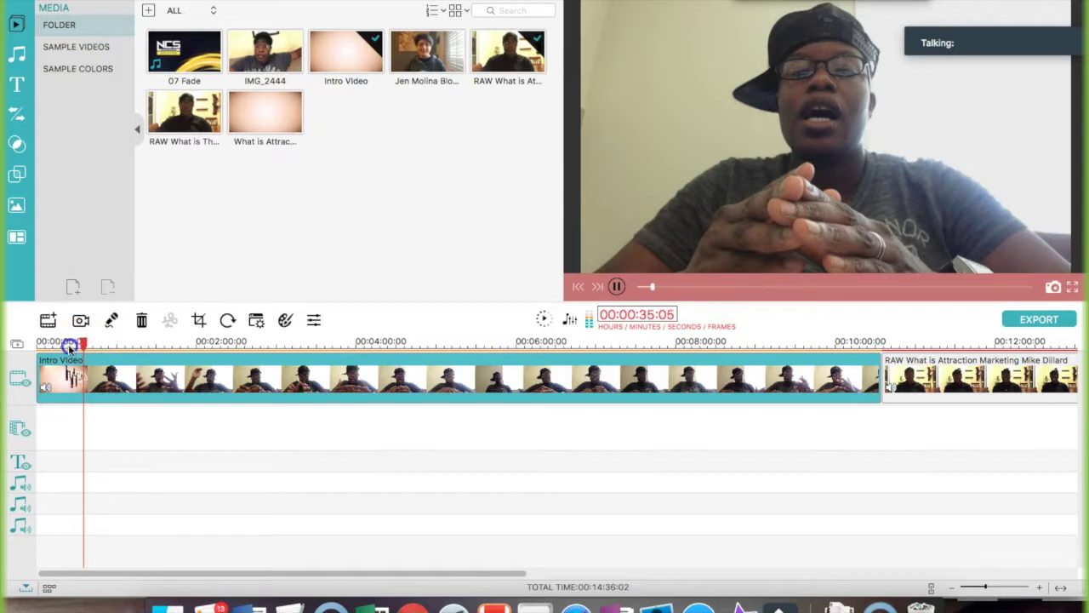
pyautogui.moveTo(59, 348); pyautogui.dragTo(57, 347)
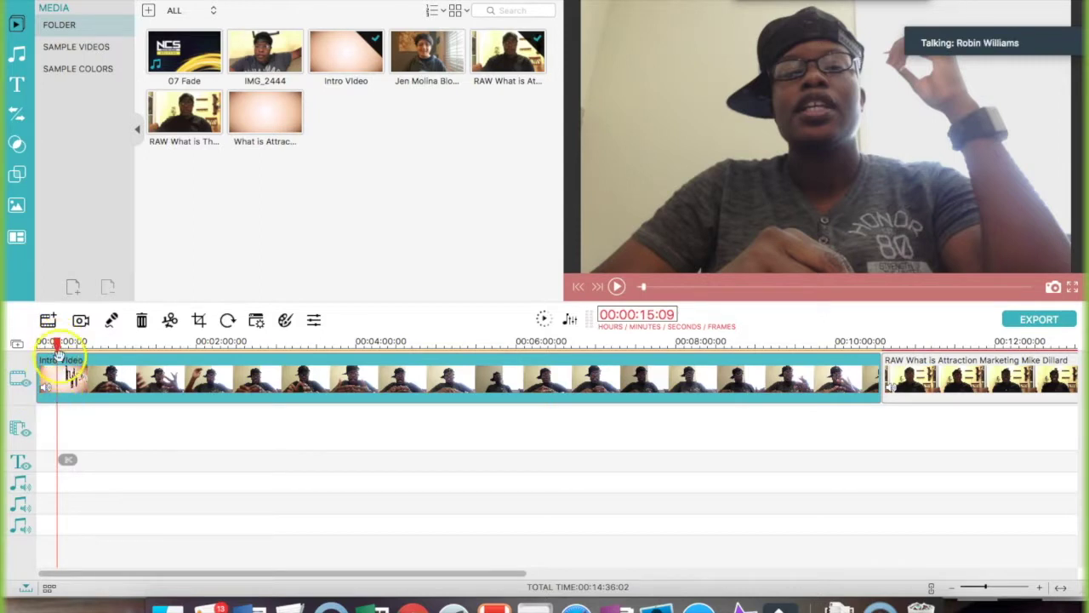
# Play the title animation from near the start and pause just after it gives way to the old footage
pyautogui.moveTo(57, 345); pyautogui.dragTo(41, 343)
pyautogui.click(617, 287)
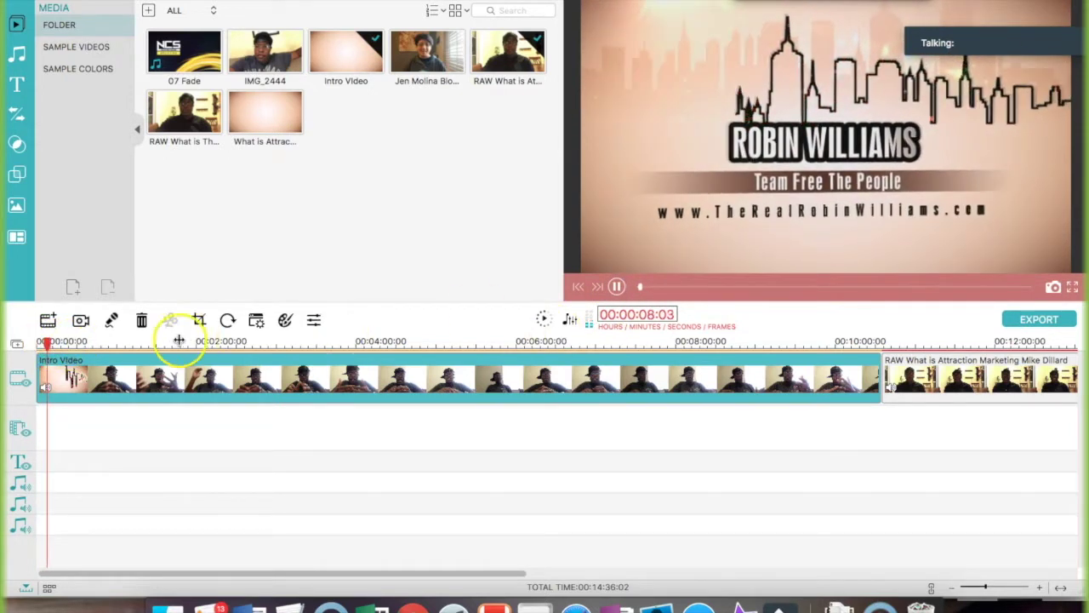
pyautogui.click(617, 288)
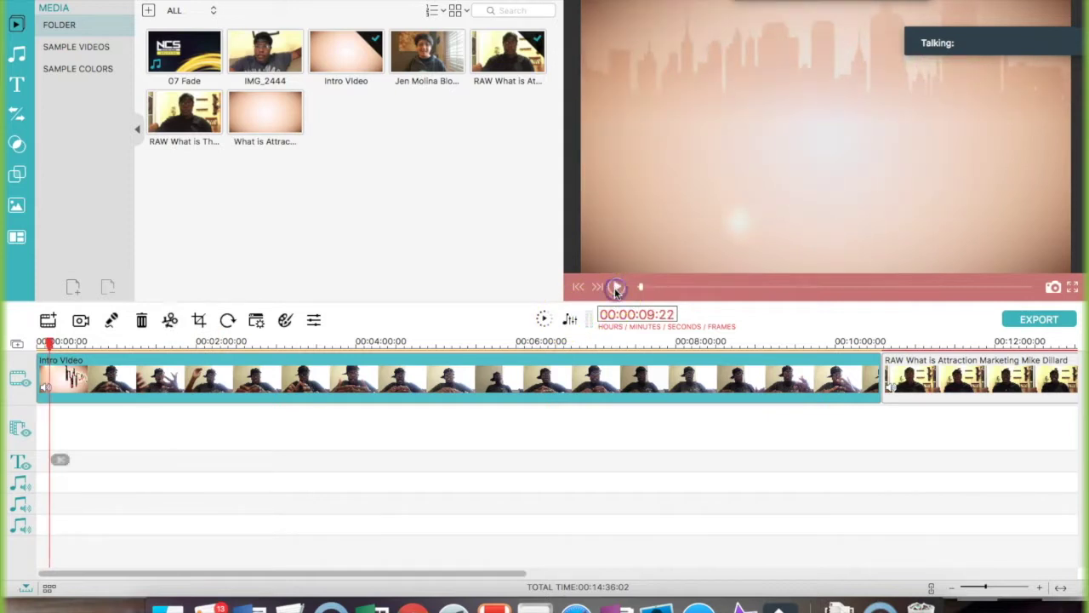
pyautogui.click(617, 288)
pyautogui.click(617, 288)
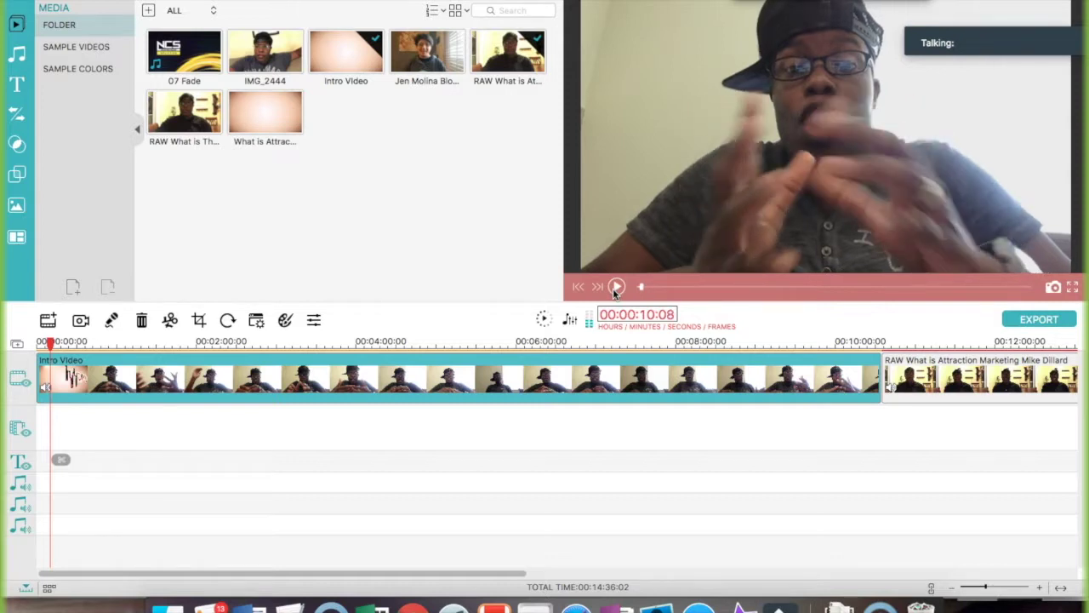
# Step frame by frame to the title animation's last frame at 00:00:09:24 and split the Intro Video clip there
pyautogui.press('Left')
pyautogui.press('Left')
pyautogui.press('Left')
pyautogui.press('Left')
pyautogui.press('Left')
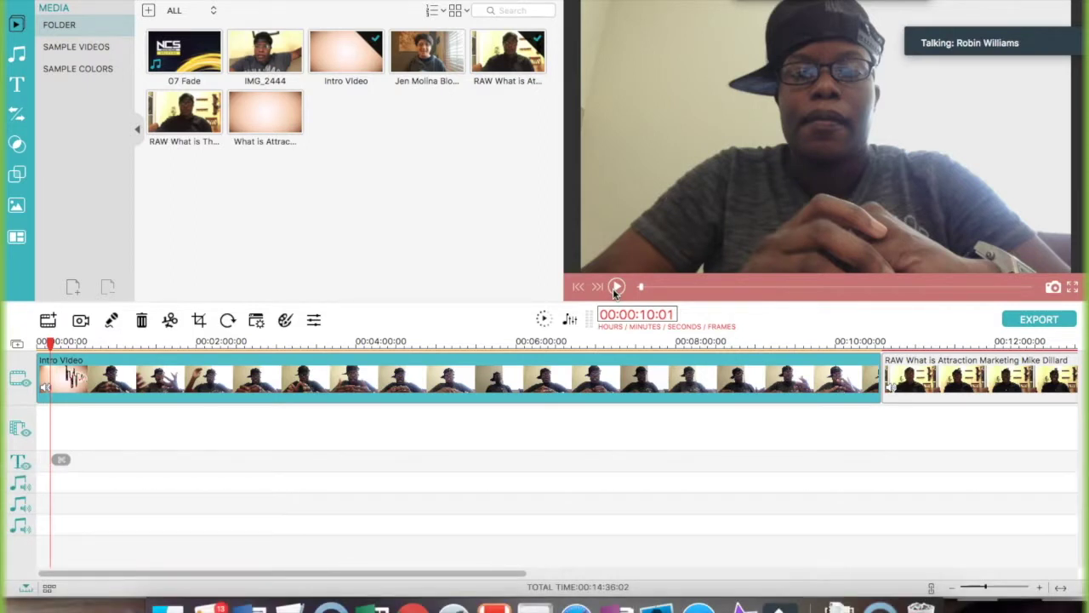
pyautogui.press('Left')
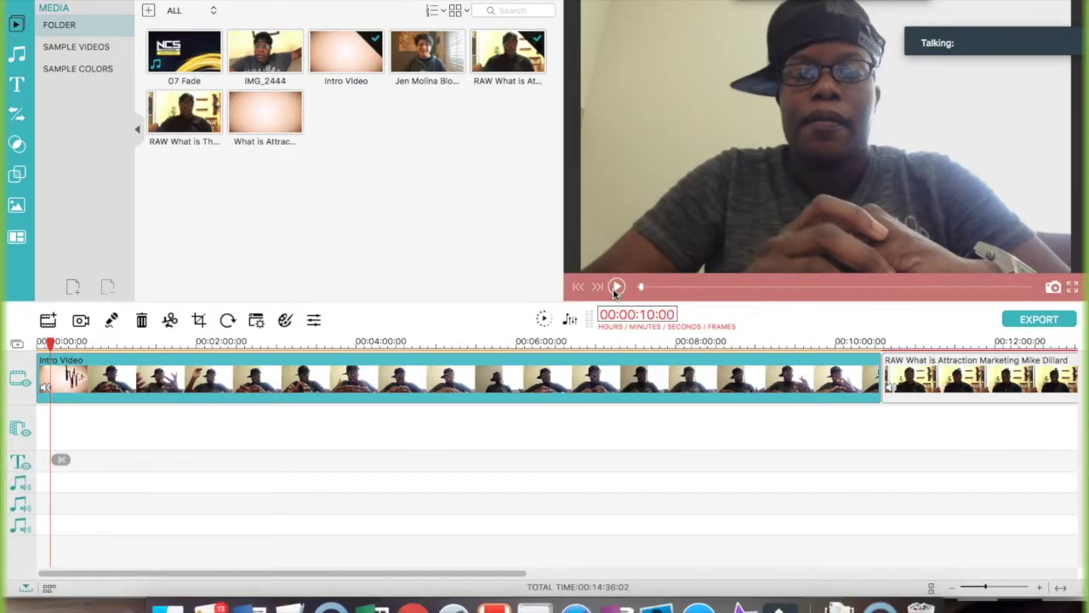
pyautogui.press('Left')
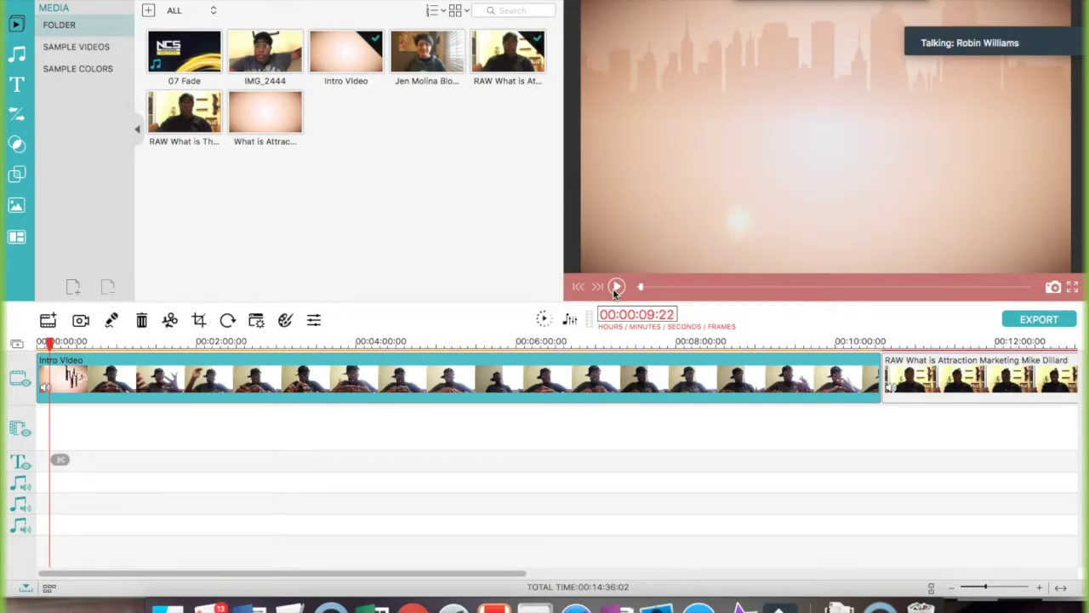
pyautogui.press('Right')
pyautogui.press('Right')
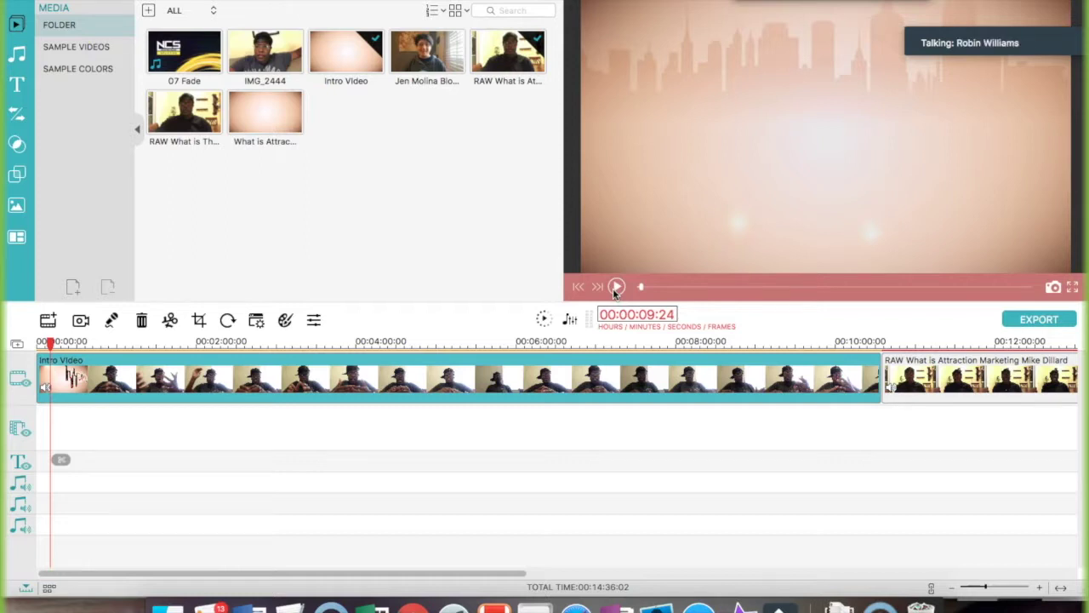
pyautogui.press('Right')
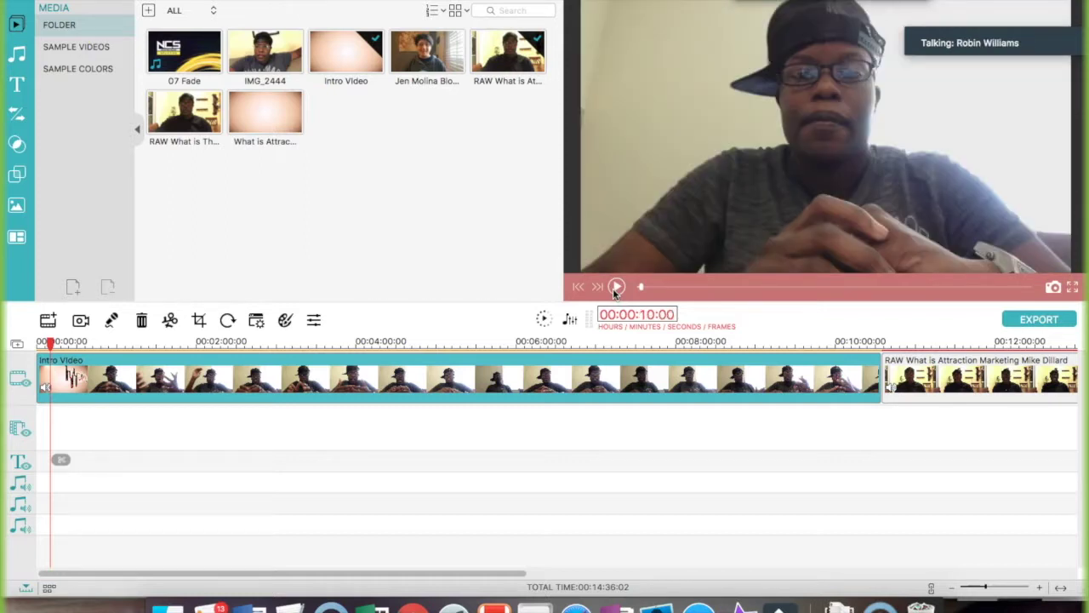
pyautogui.press('Left')
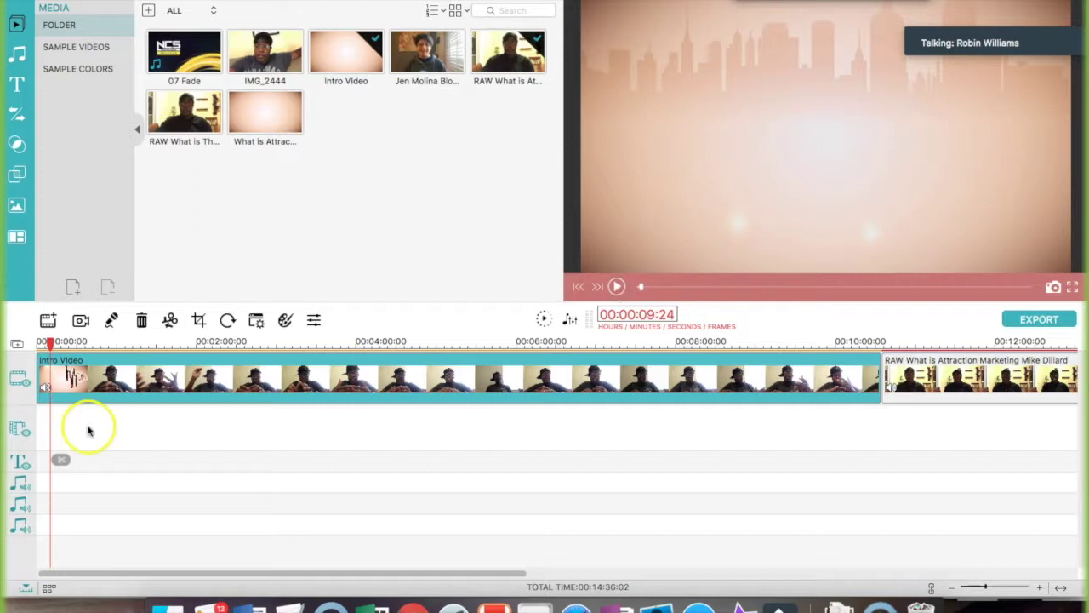
pyautogui.click(62, 460)
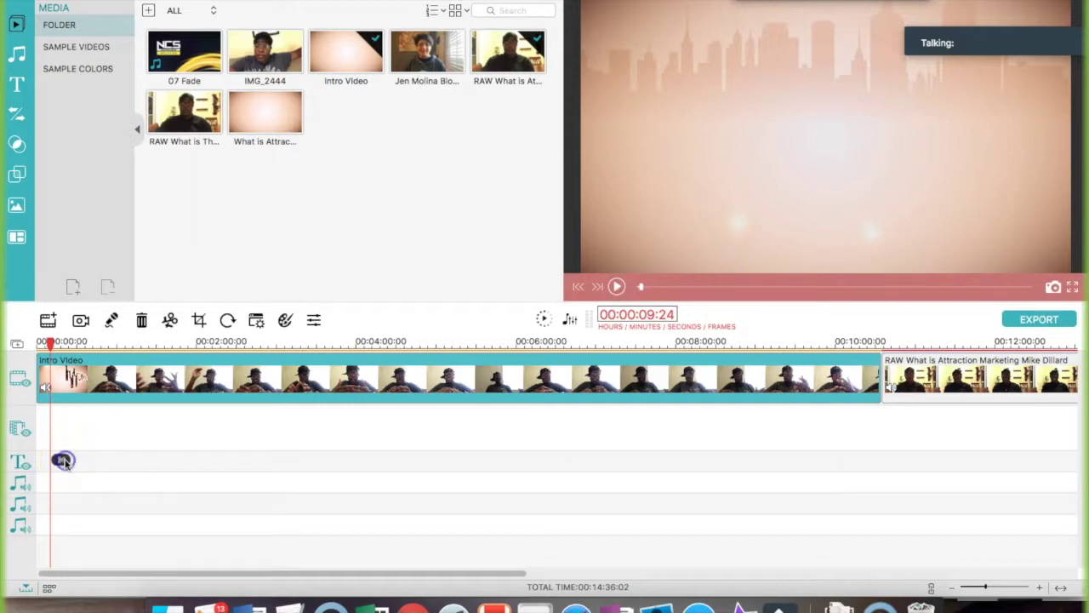
pyautogui.click(47, 433)
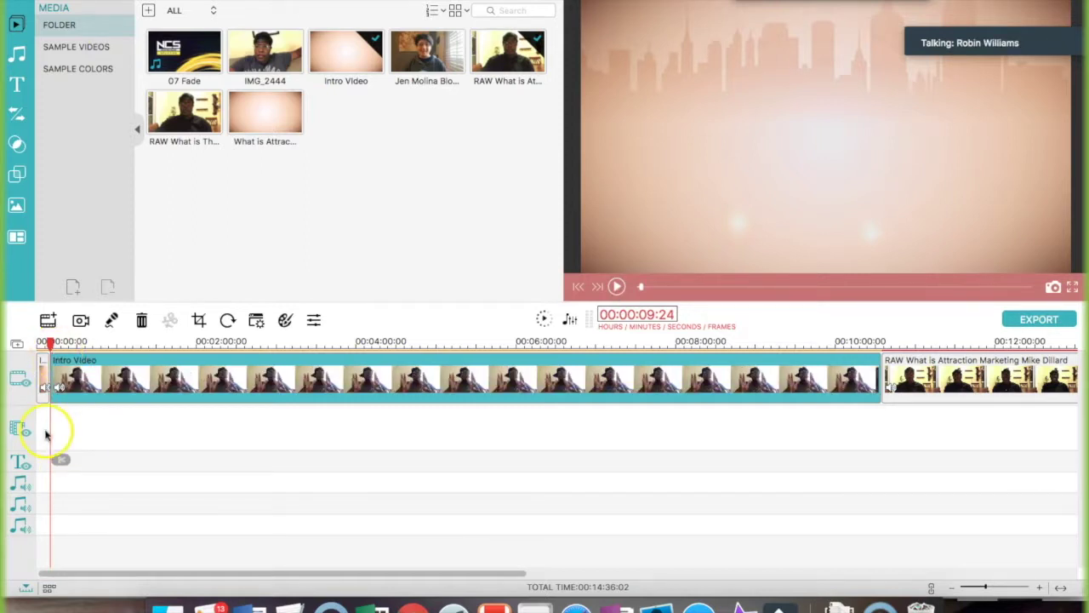
# Play a few seconds past the split to review the unwanted part of the Intro Video clip
pyautogui.click(56, 380)
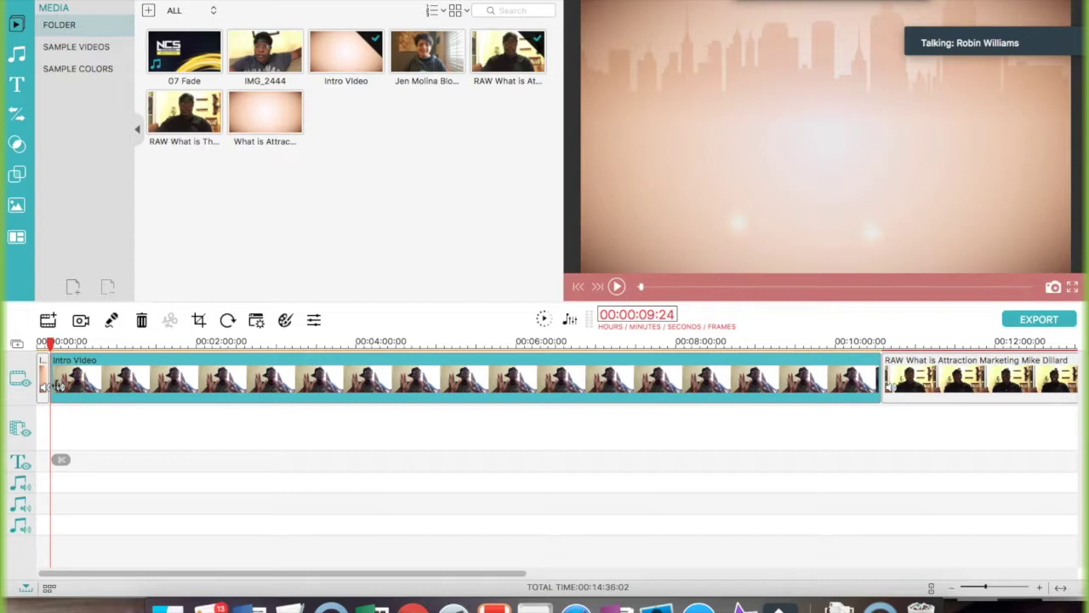
pyautogui.click(618, 287)
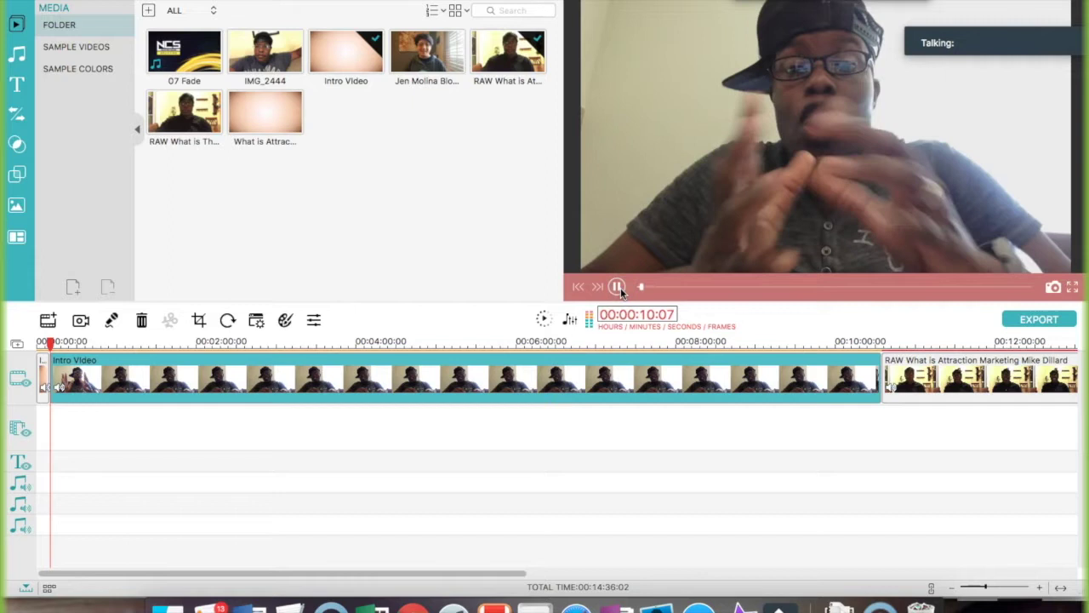
pyautogui.click(619, 289)
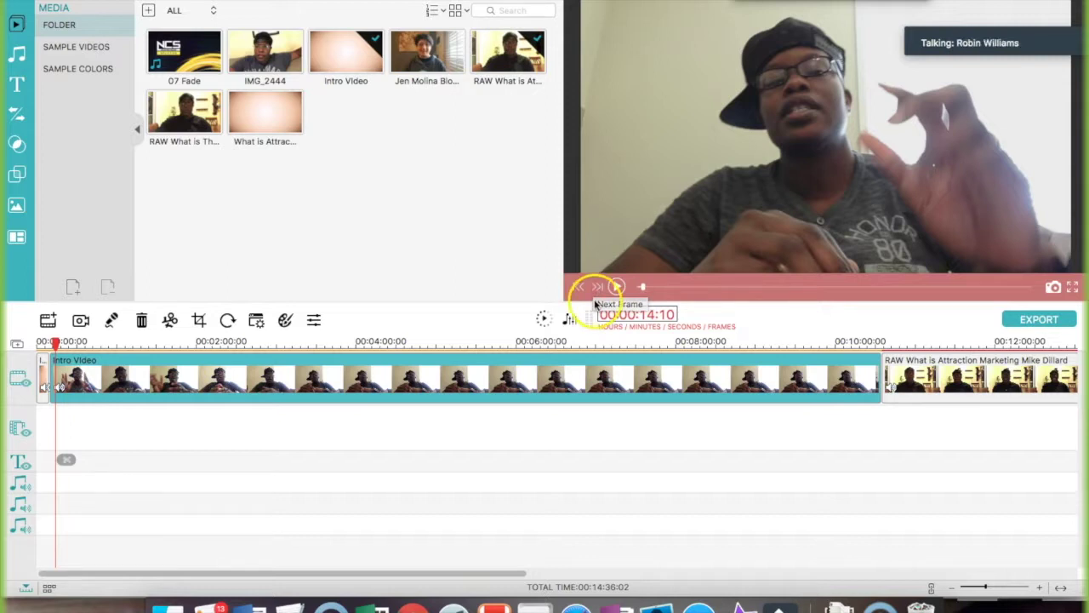
# Scrub to near the end of the unwanted second part of the Intro Video clip and delete that part
pyautogui.moveTo(53, 345); pyautogui.dragTo(872, 361)
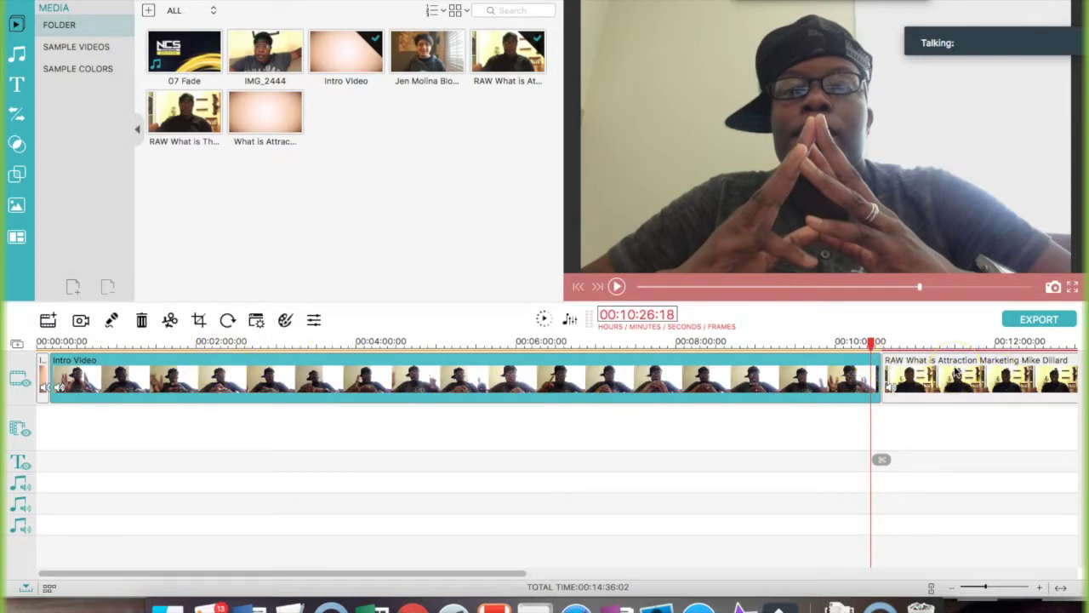
pyautogui.click(882, 403)
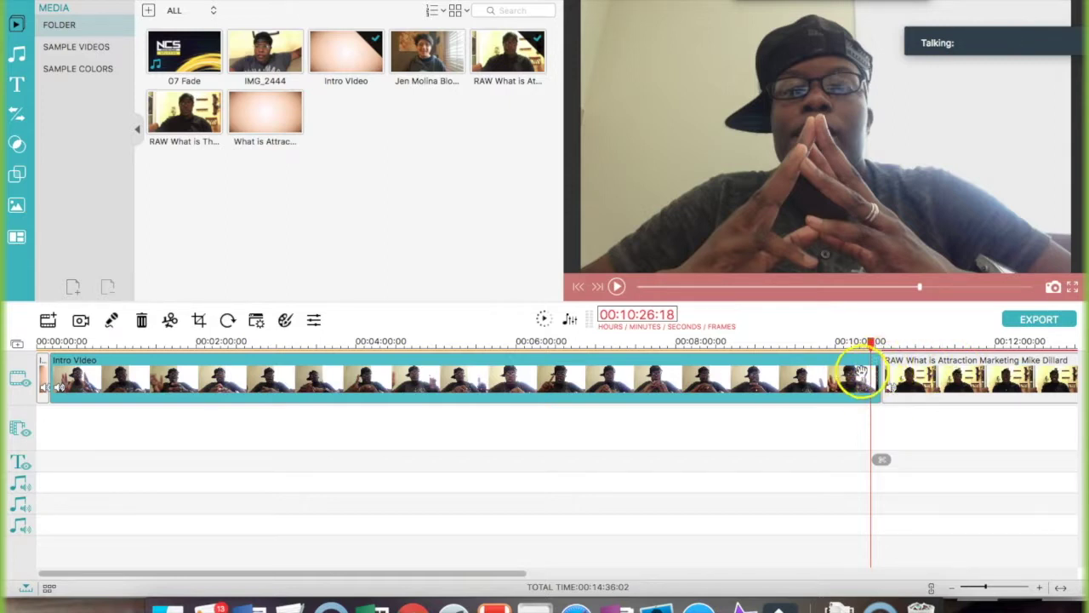
pyautogui.rightClick(360, 378)
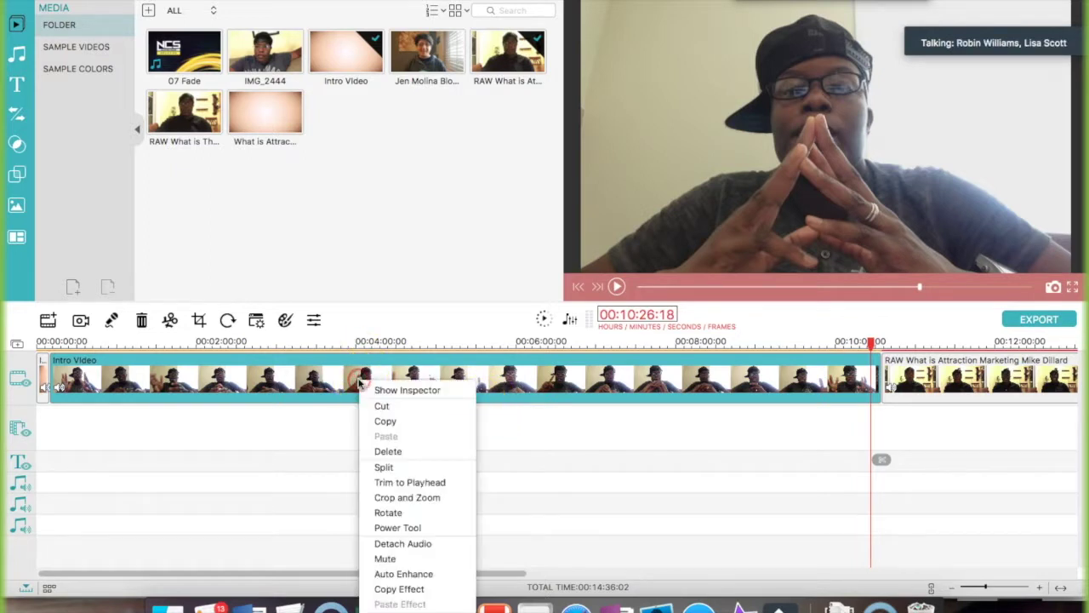
pyautogui.click(389, 452)
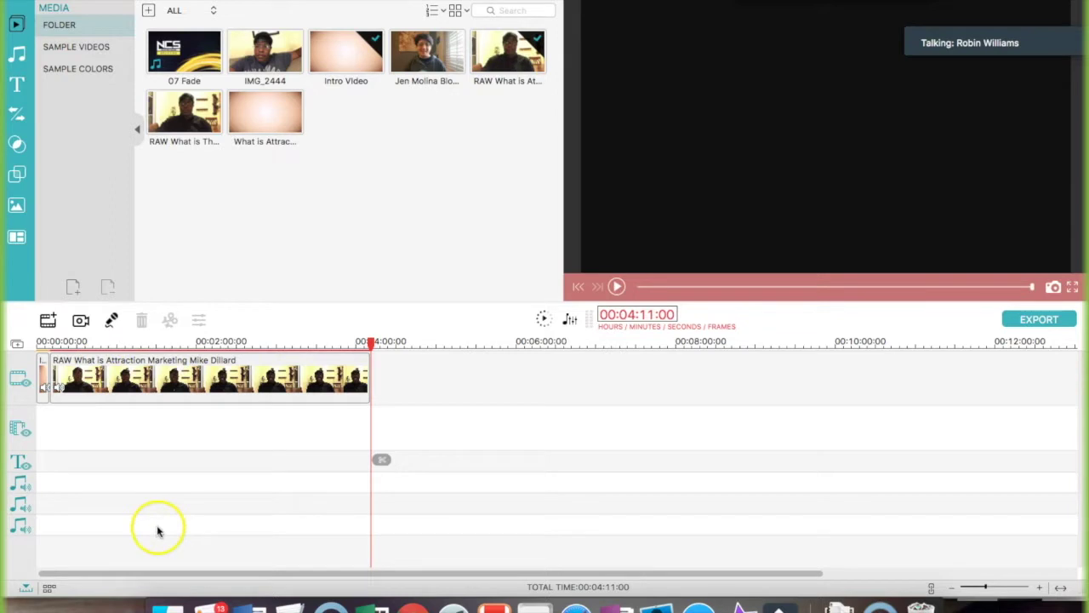
# Play the transition from the trimmed intro into the raw video clip, starting about 8 seconds into the timeline
pyautogui.moveTo(416, 344); pyautogui.dragTo(538, 353)
pyautogui.moveTo(459, 574); pyautogui.dragTo(275, 564)
pyautogui.moveTo(499, 325); pyautogui.dragTo(657, 356)
pyautogui.moveTo(620, 576); pyautogui.dragTo(334, 576)
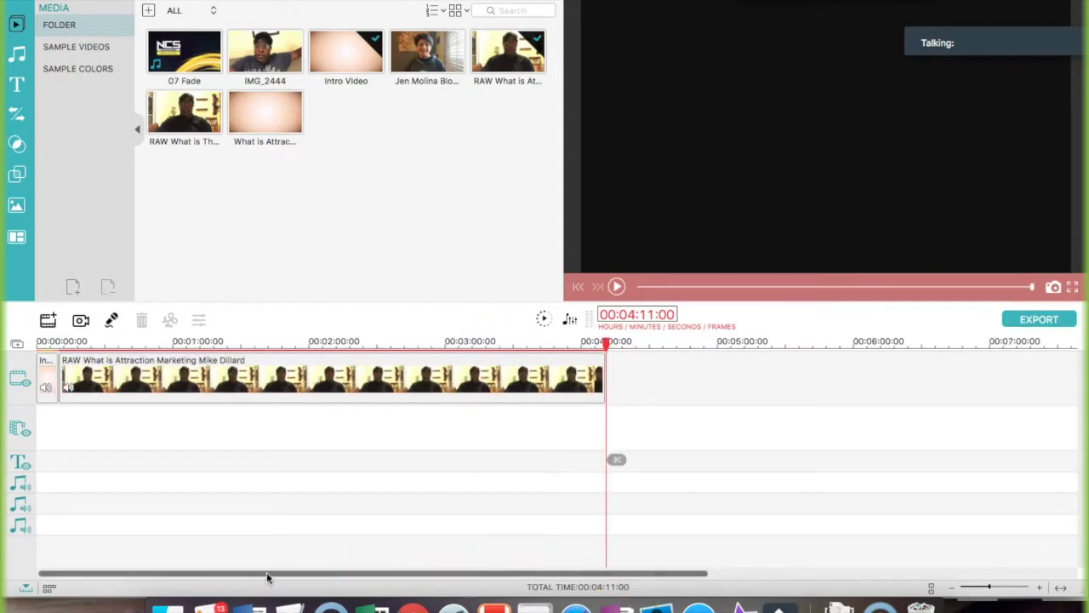
pyautogui.moveTo(610, 342); pyautogui.dragTo(55, 314)
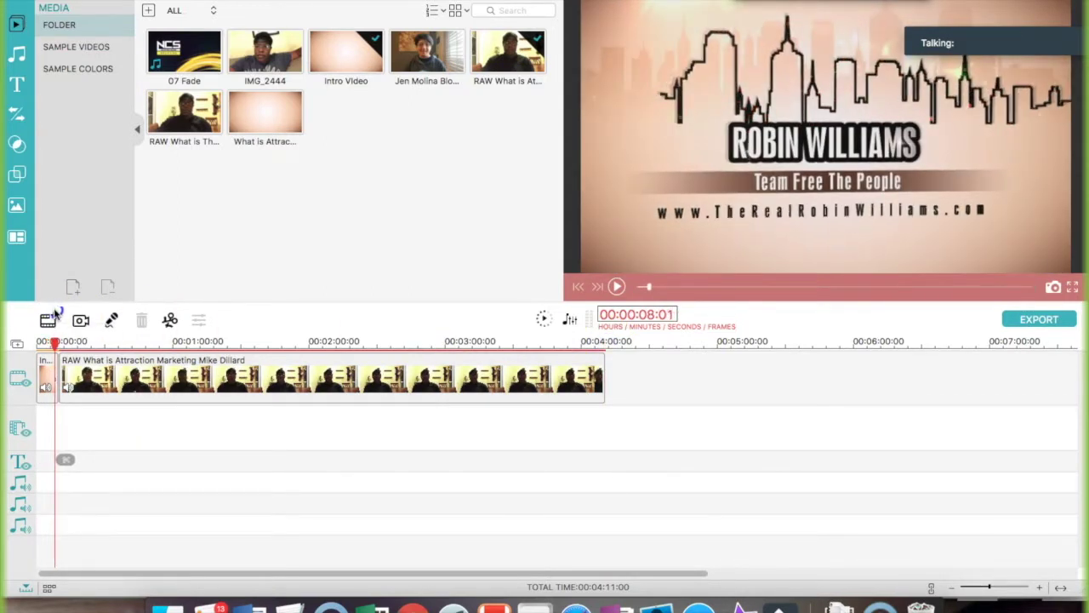
pyautogui.click(618, 286)
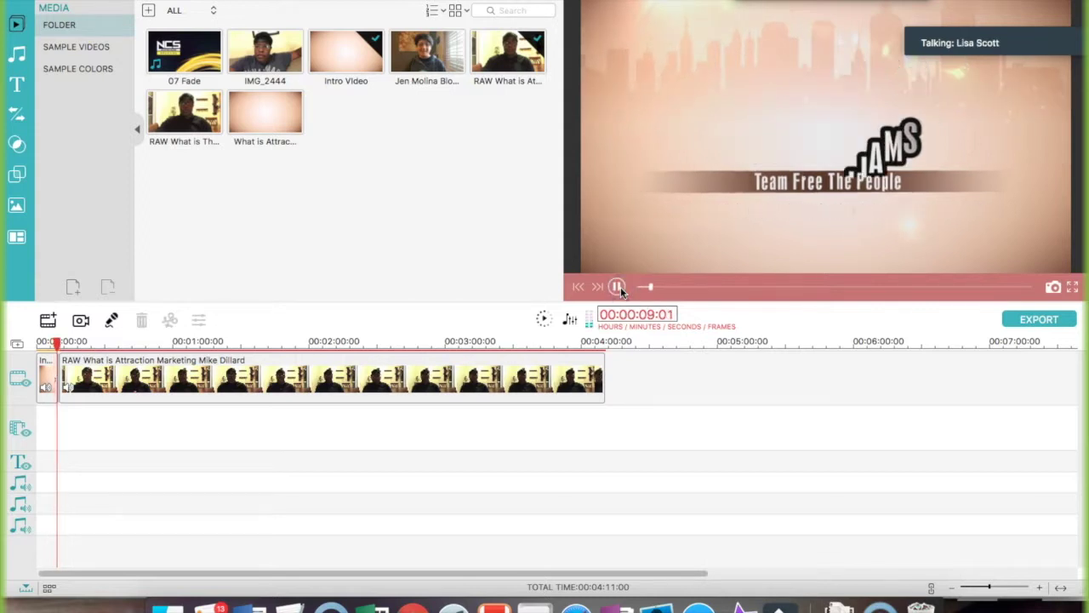
pyautogui.click(618, 286)
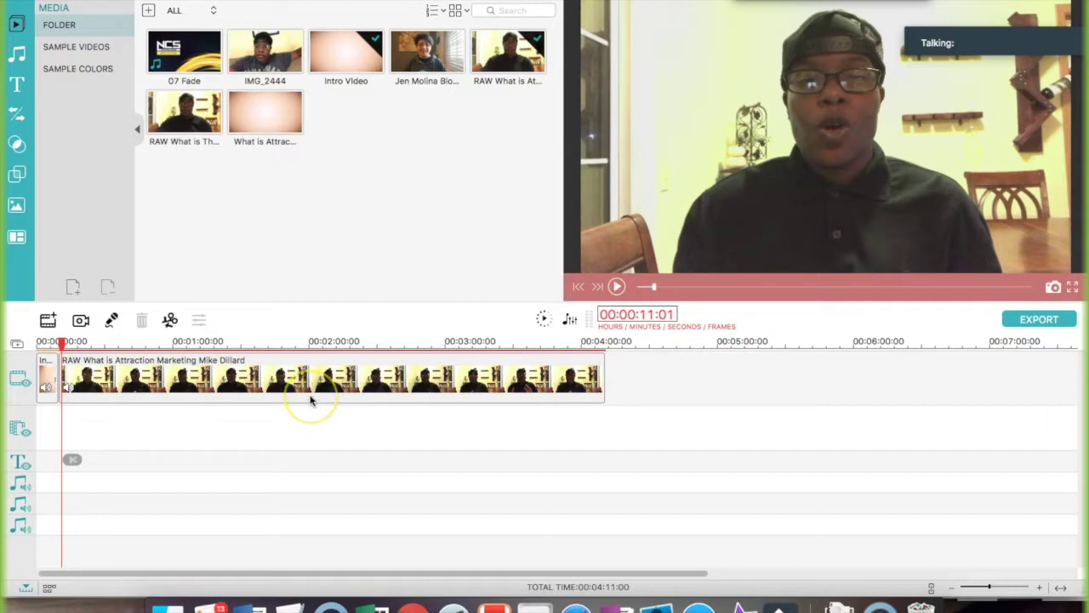
# Replay the cut from the intro into the raw video twice, from about 8 seconds to about 11 seconds
pyautogui.click(62, 344)
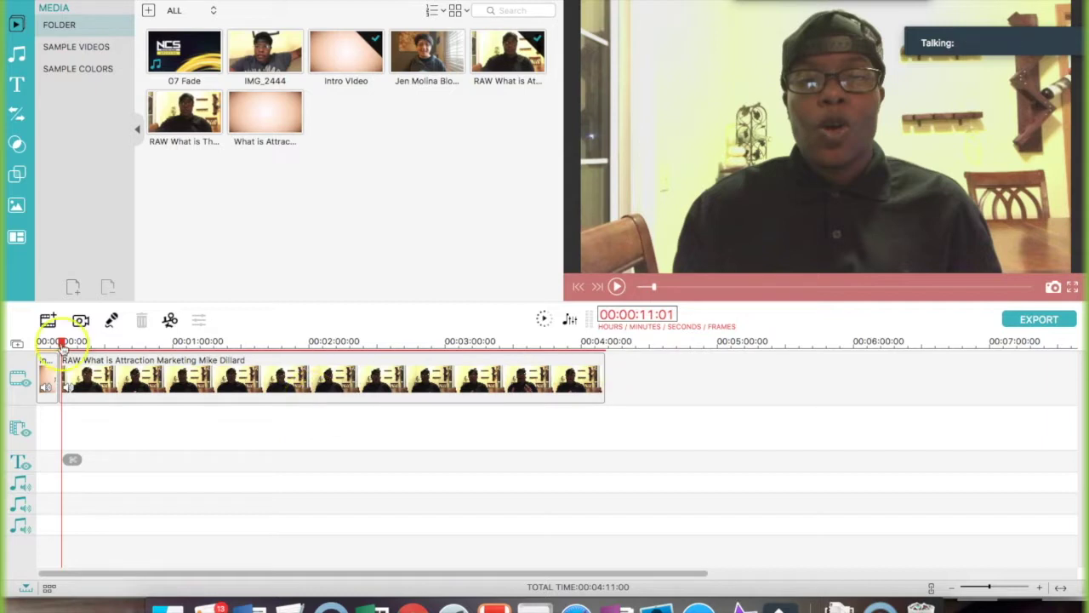
pyautogui.moveTo(63, 346); pyautogui.dragTo(56, 345)
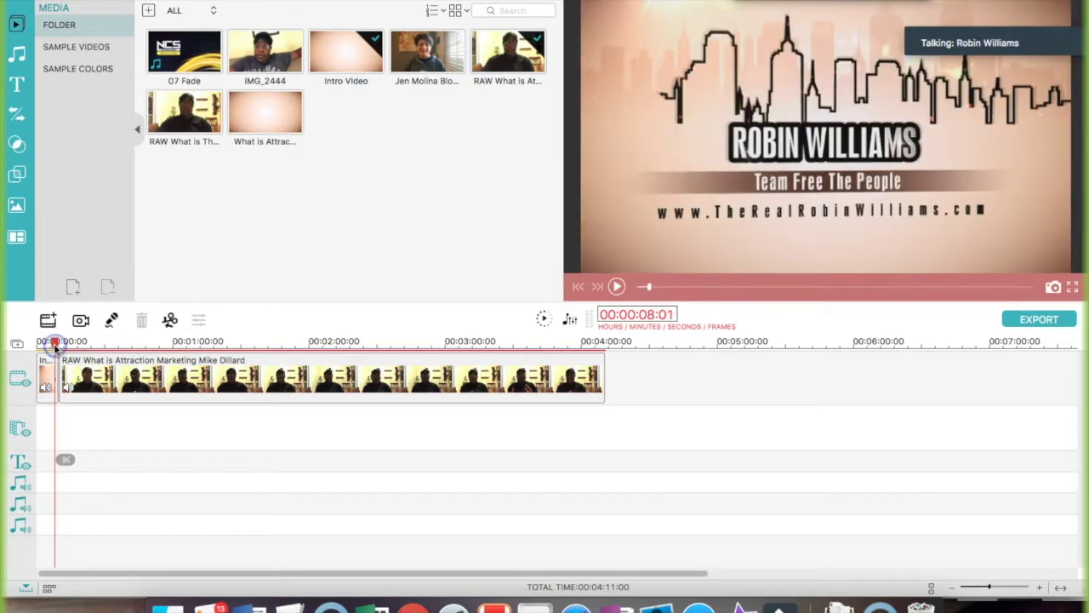
pyautogui.click(617, 290)
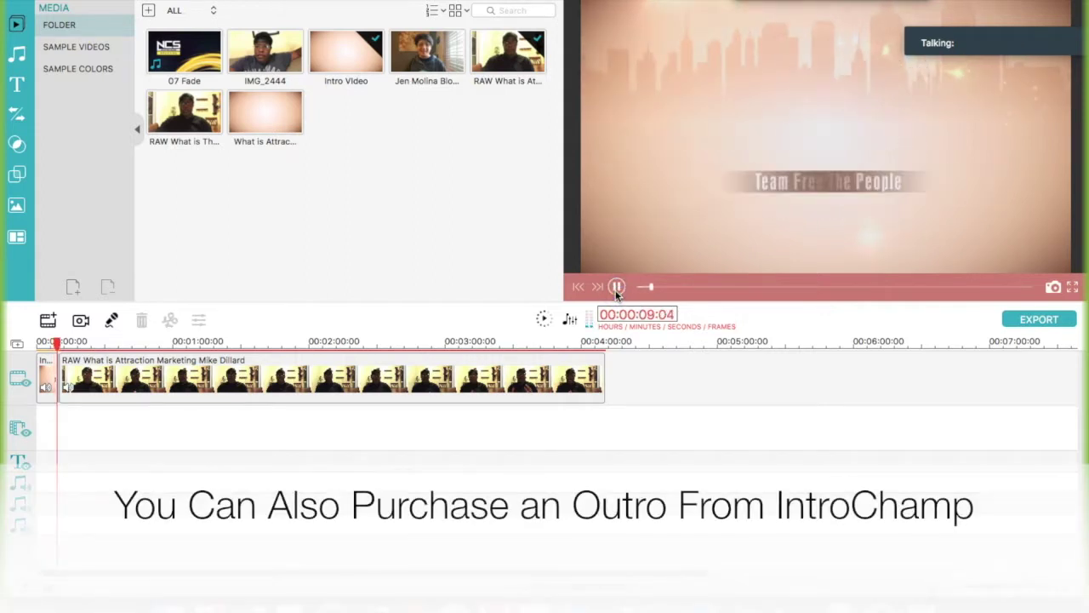
pyautogui.click(617, 290)
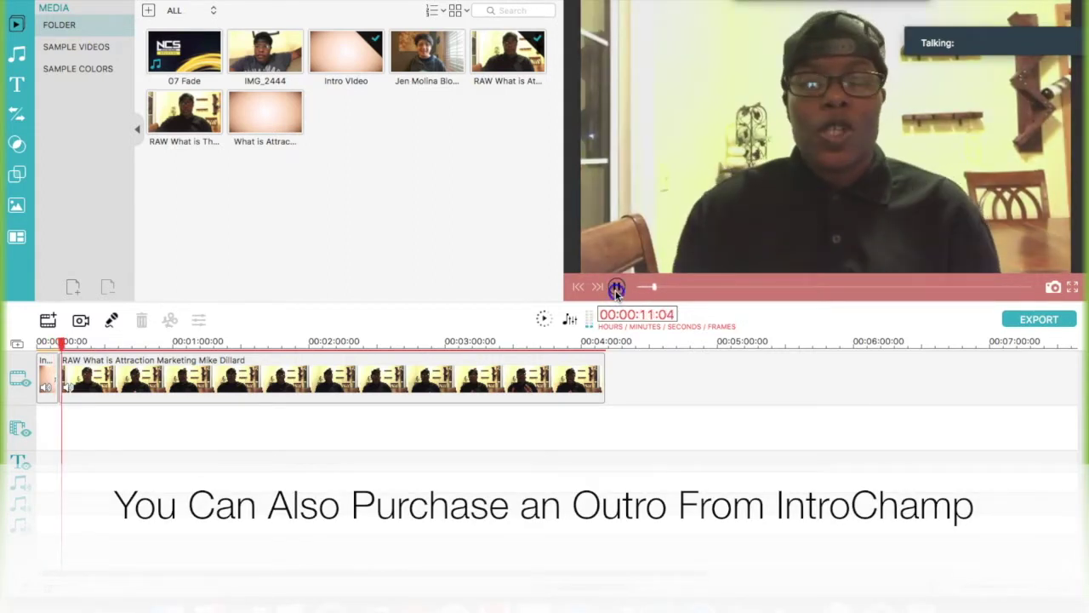
pyautogui.click(61, 344)
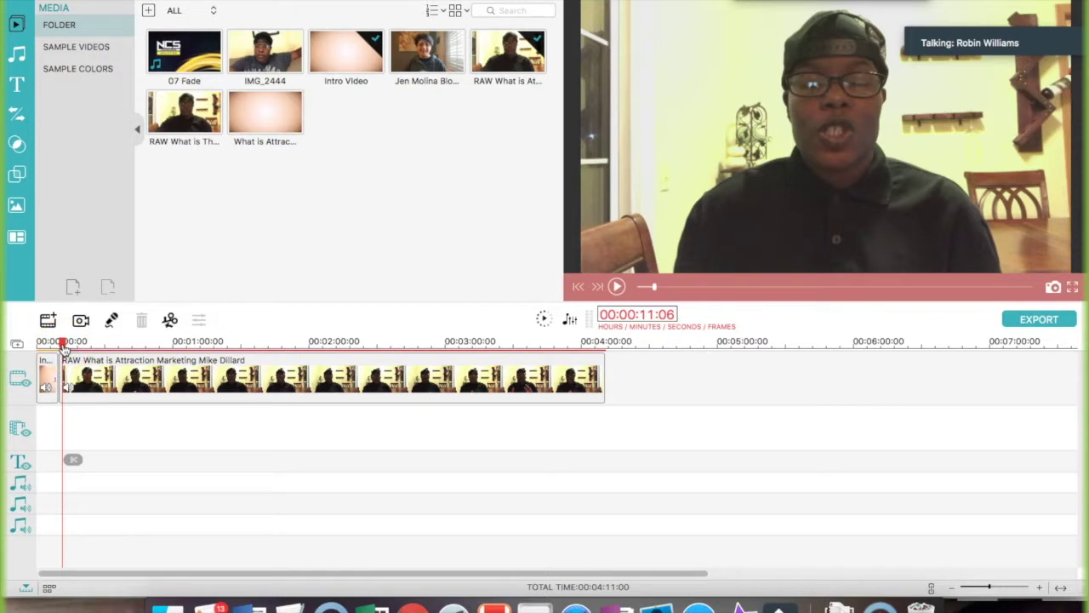
pyautogui.moveTo(64, 347)
pyautogui.mouseDown()
pyautogui.moveTo(83, 344)
pyautogui.moveTo(54, 343)
pyautogui.mouseUp()
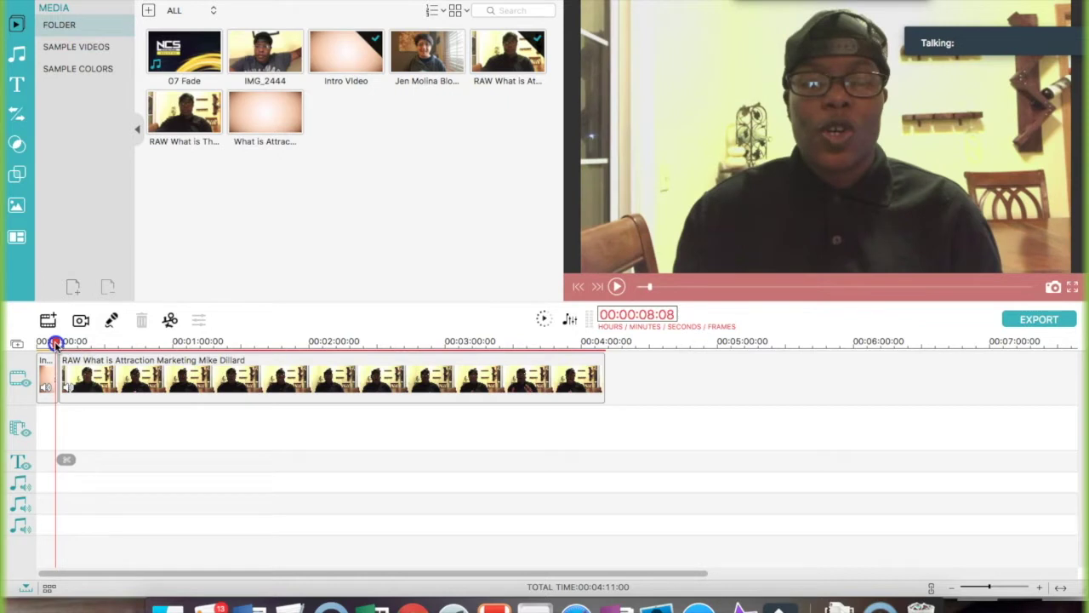
pyautogui.click(617, 287)
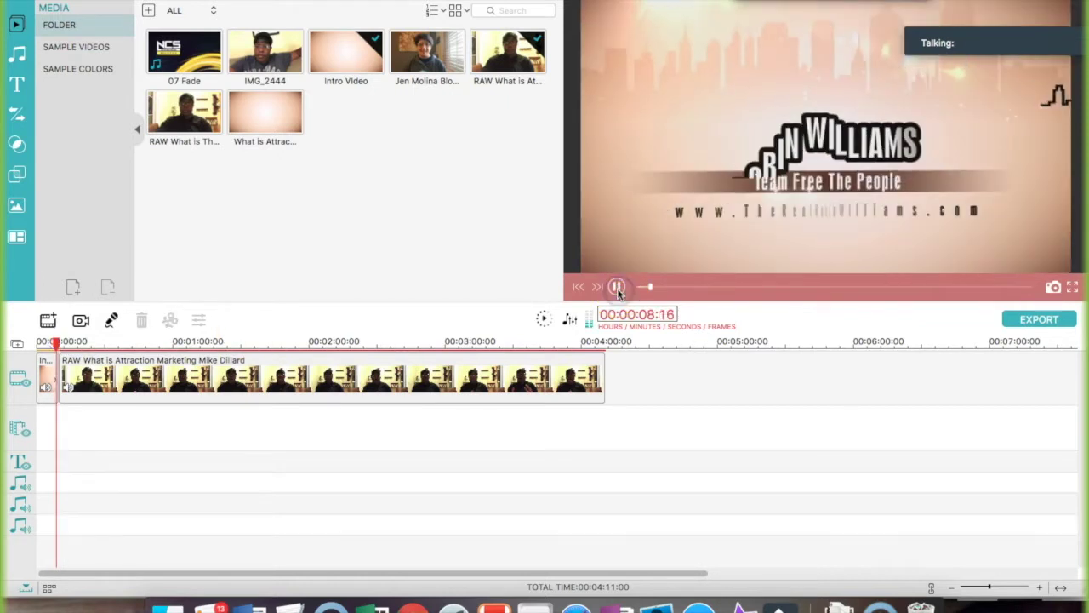
pyautogui.click(617, 286)
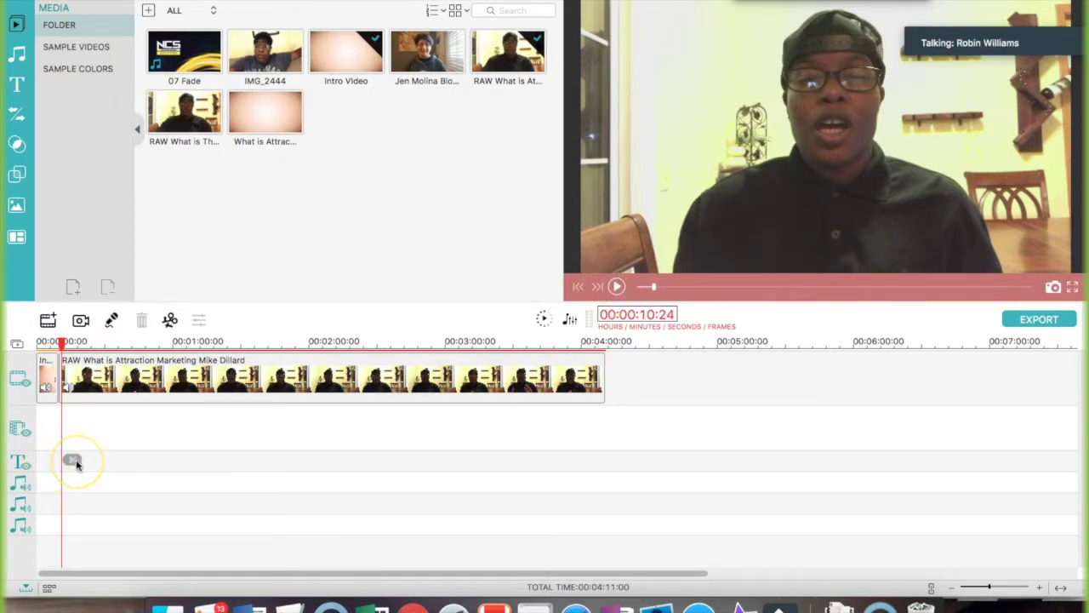
# Split the raw video clip at 00:00:10:24 and delete the short opening piece before the cut
pyautogui.click(74, 461)
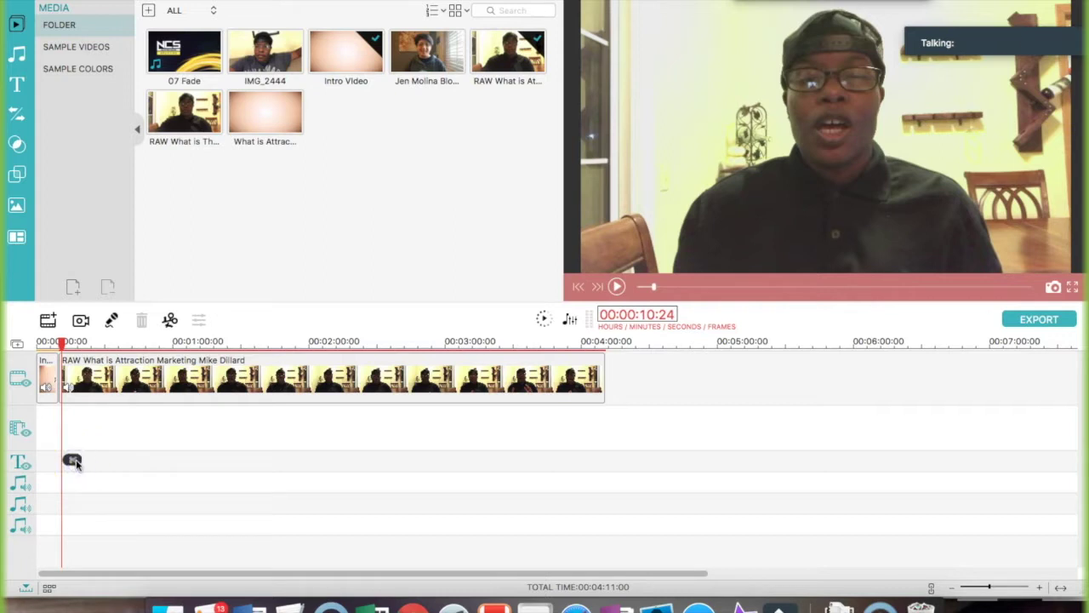
pyautogui.click(76, 462)
pyautogui.click(103, 365)
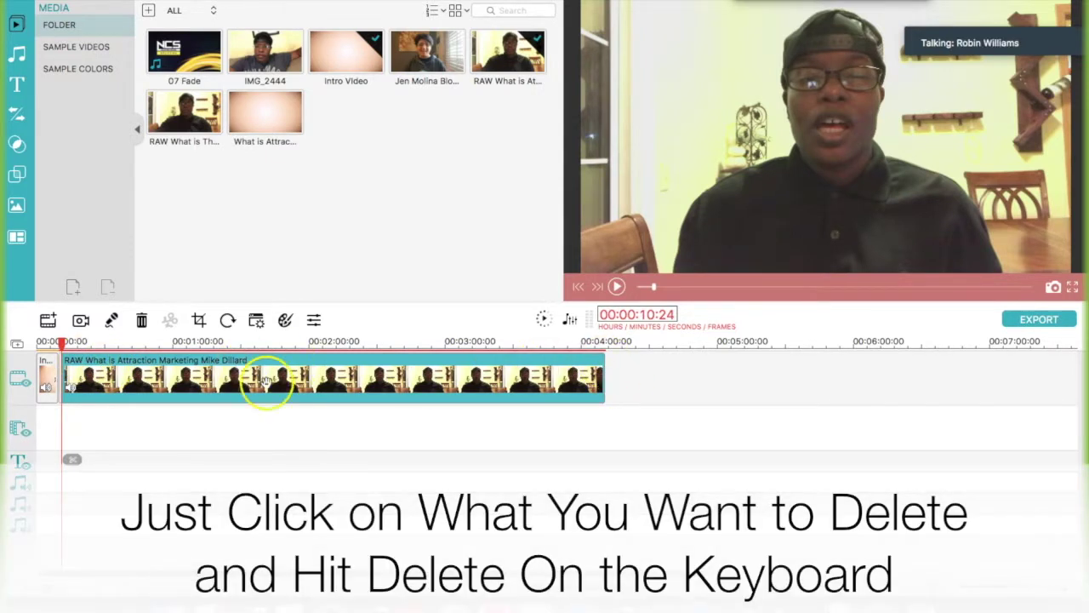
pyautogui.click(62, 368)
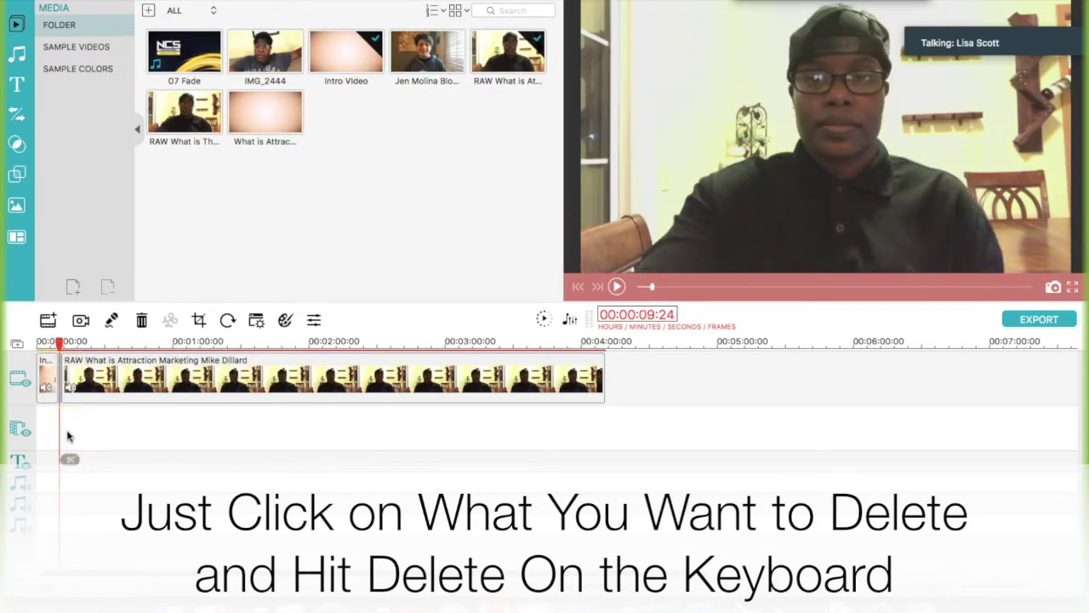
pyautogui.press('Delete')
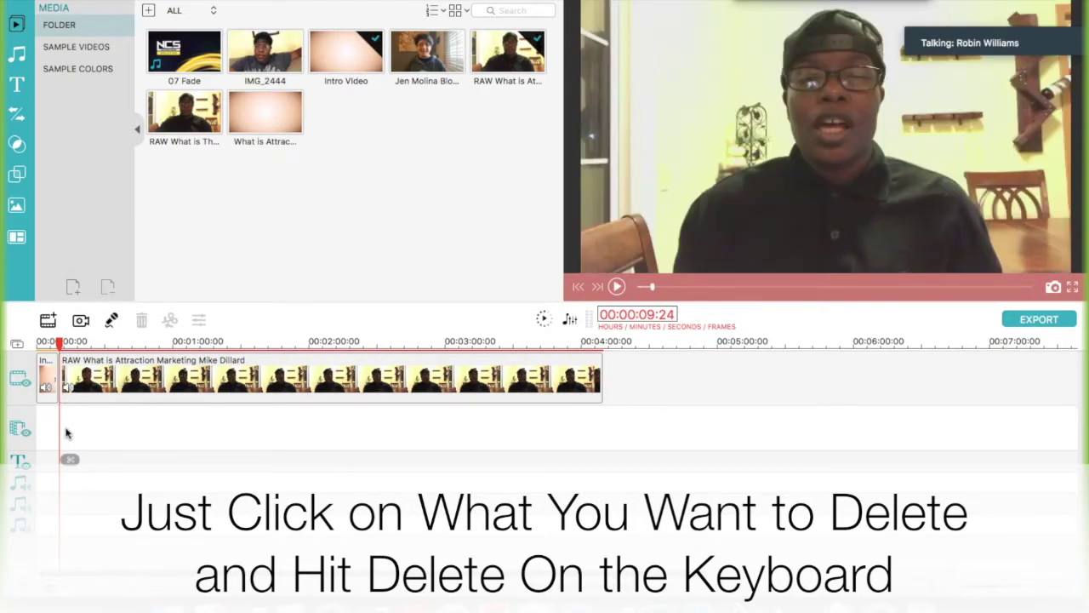
# Scrub back into the intro and extend the end of the Intro Video clip to about 00:03:29:09 to restore its trimmed footage
pyautogui.moveTo(59, 342); pyautogui.dragTo(53, 341)
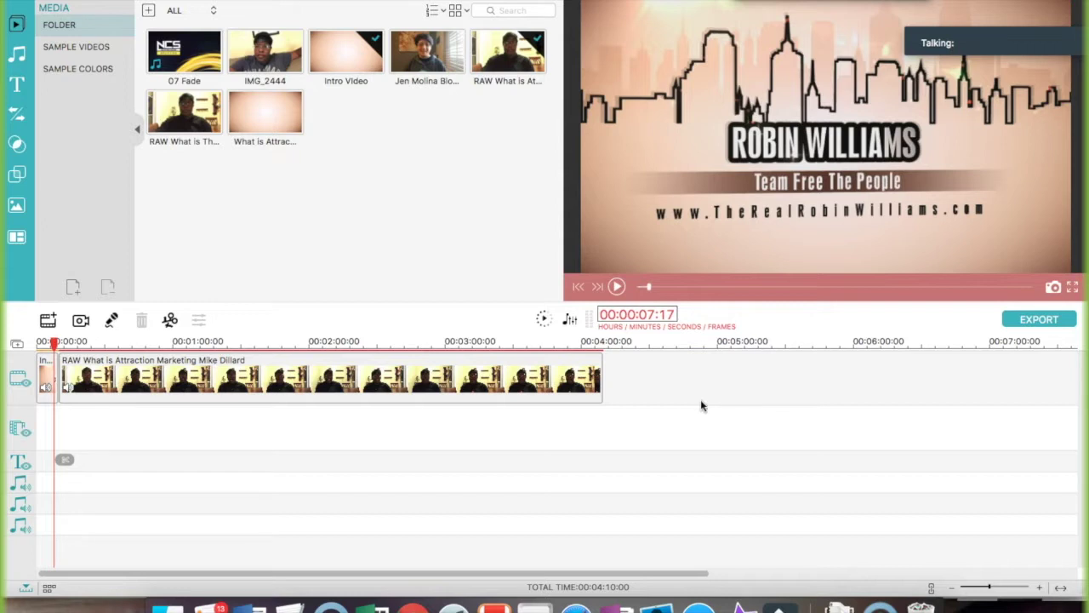
pyautogui.click(61, 374)
pyautogui.moveTo(53, 343); pyautogui.dragTo(44, 346)
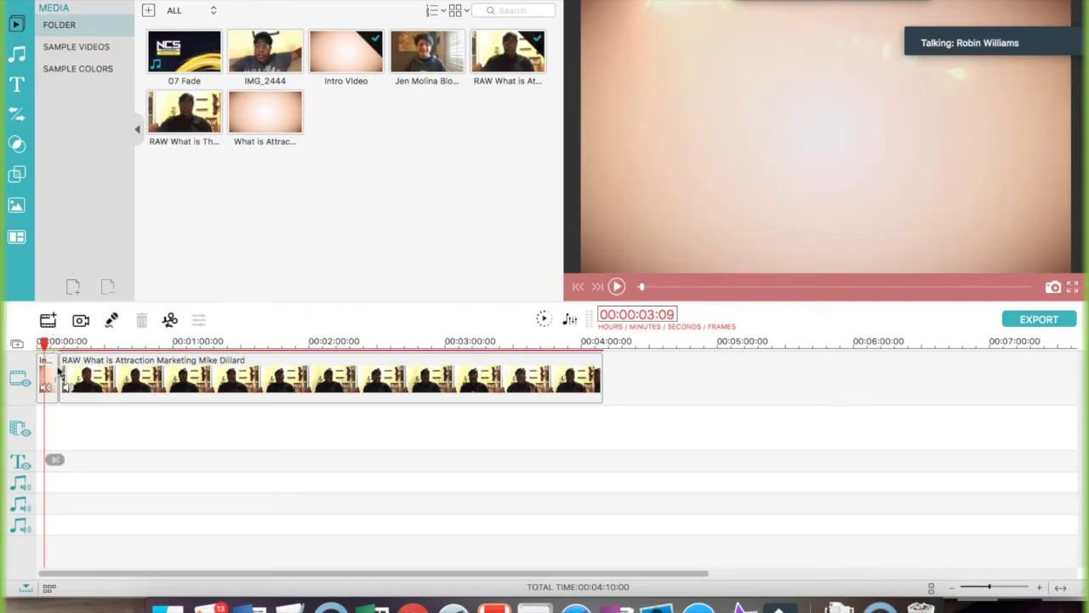
pyautogui.click(53, 364)
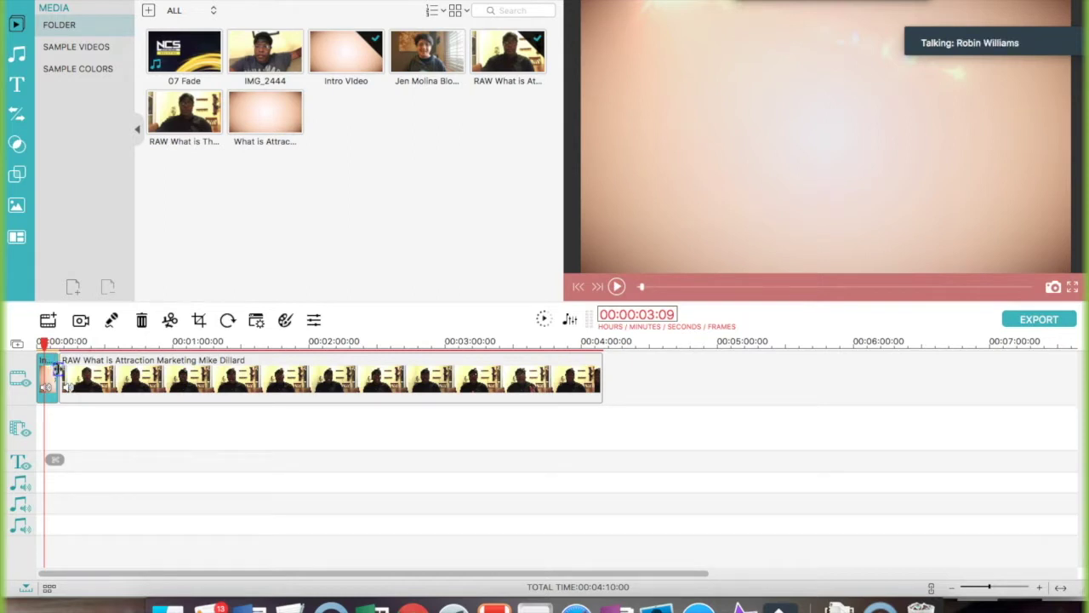
pyautogui.moveTo(57, 370); pyautogui.dragTo(103, 373)
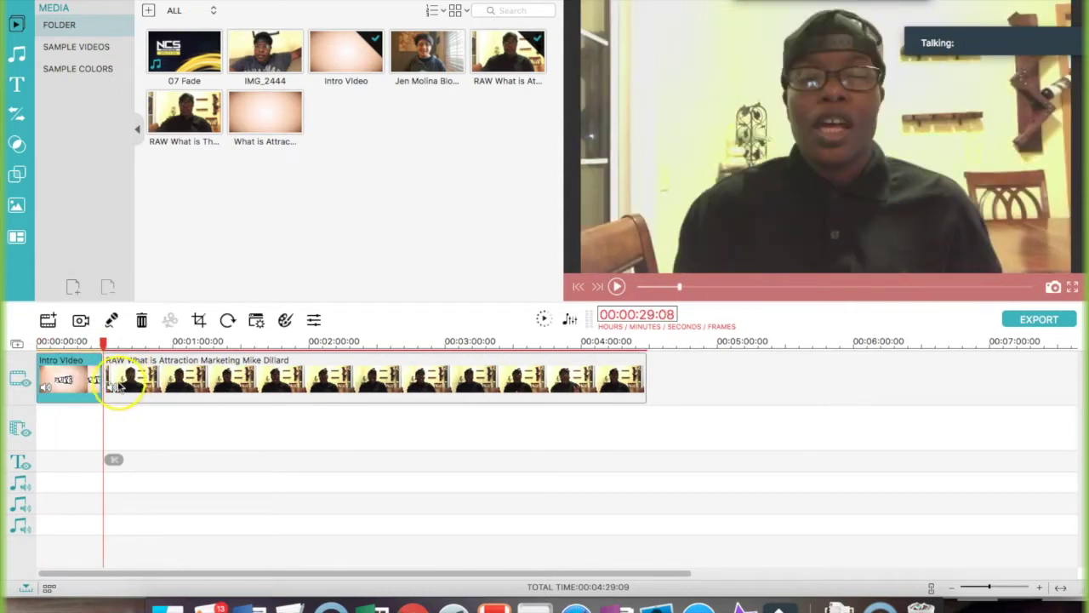
pyautogui.moveTo(107, 378); pyautogui.dragTo(508, 396)
pyautogui.moveTo(104, 383); pyautogui.dragTo(499, 412)
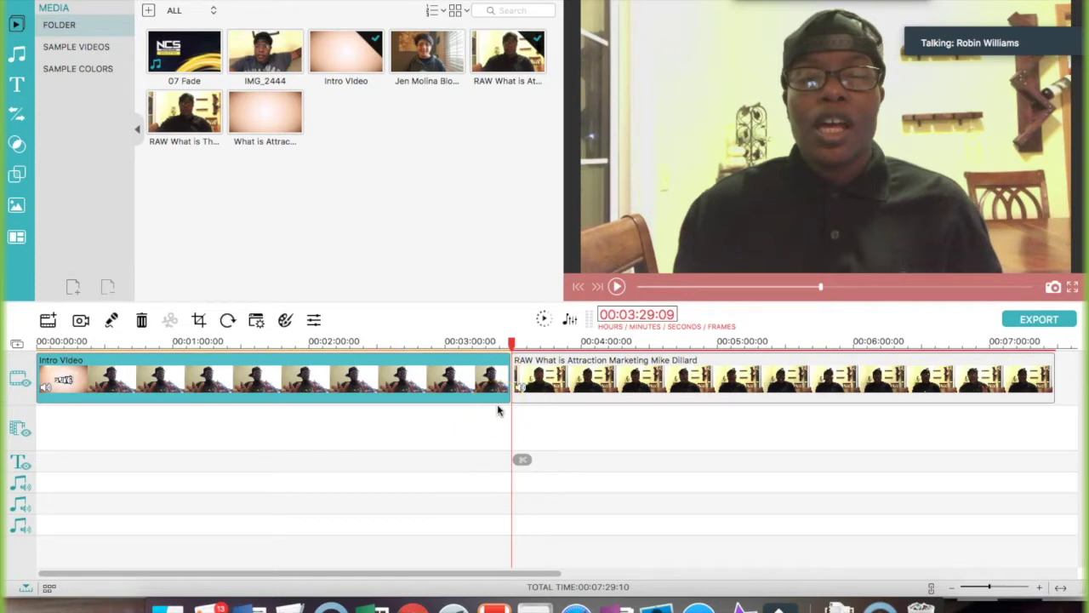
pyautogui.click(499, 410)
pyautogui.click(497, 406)
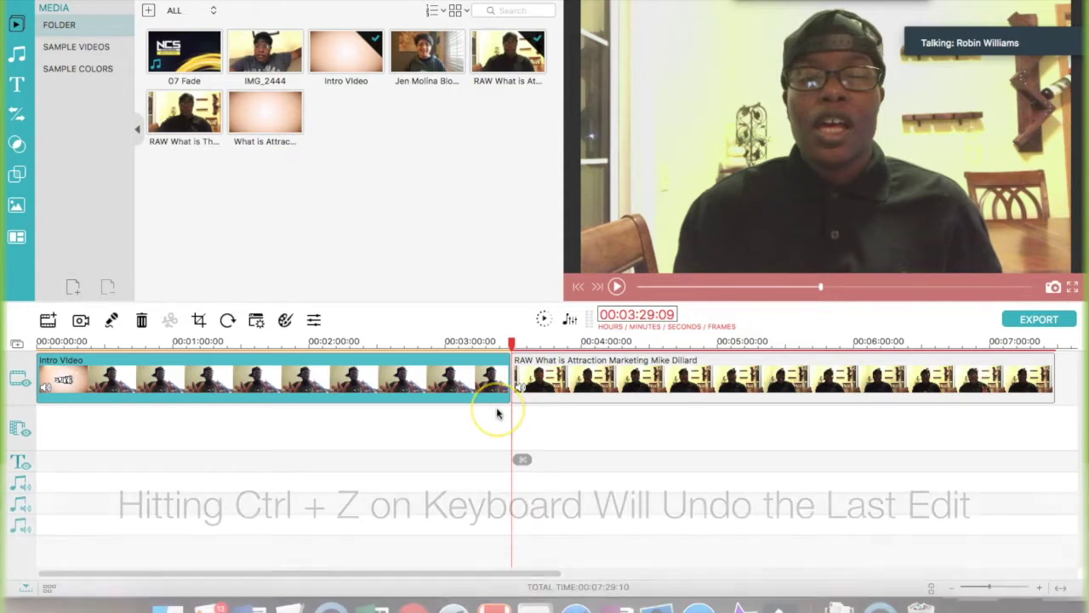
pyautogui.click(644, 414)
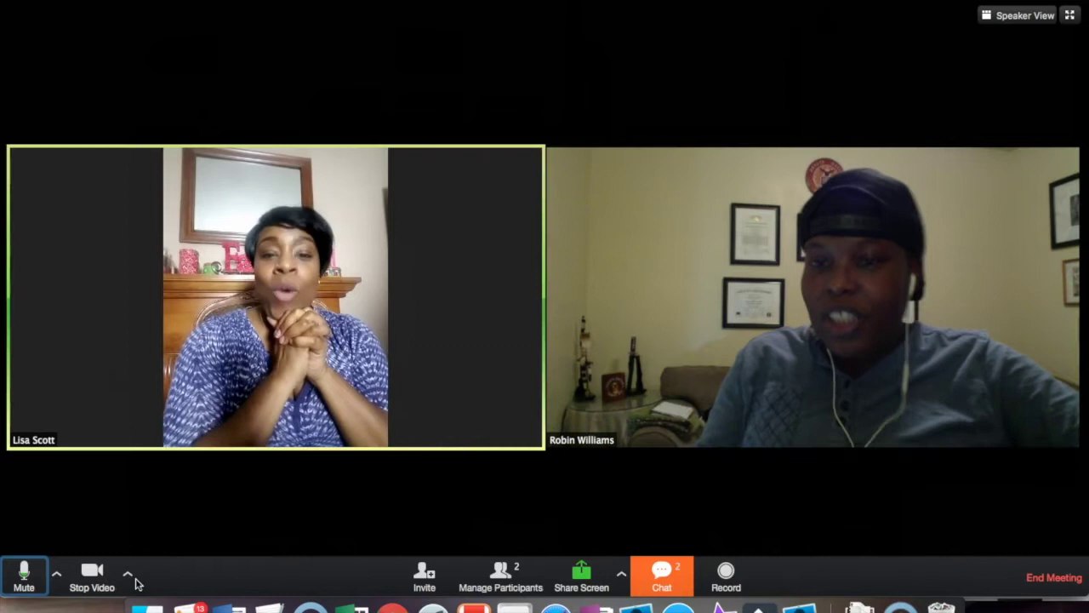
# Exit the Zoom meeting's full-screen view, move its window out of the way and switch back to Filmora
pyautogui.click(137, 580)
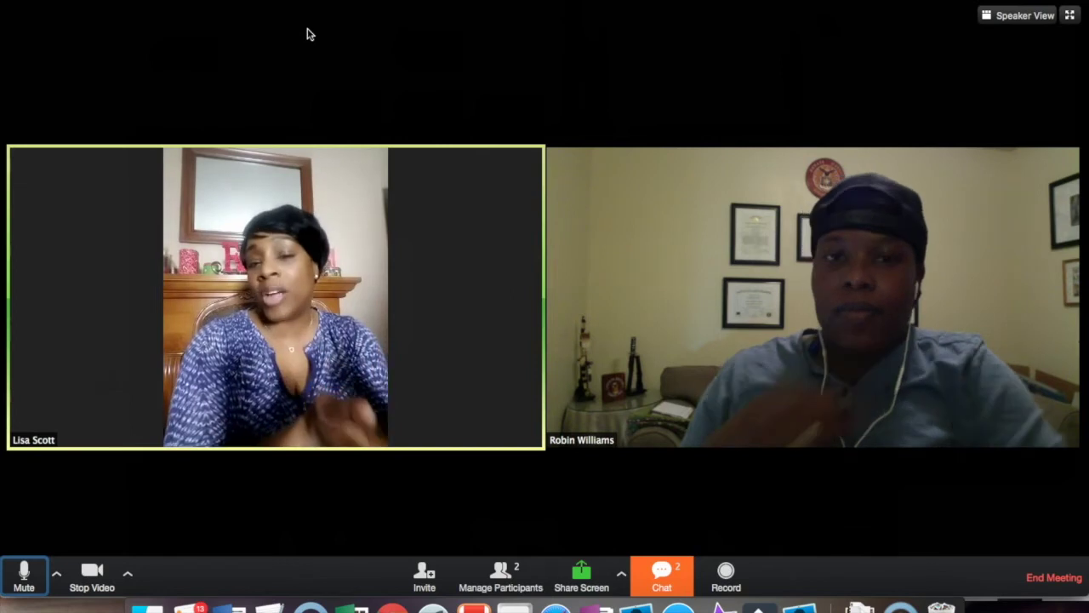
pyautogui.press('Escape')
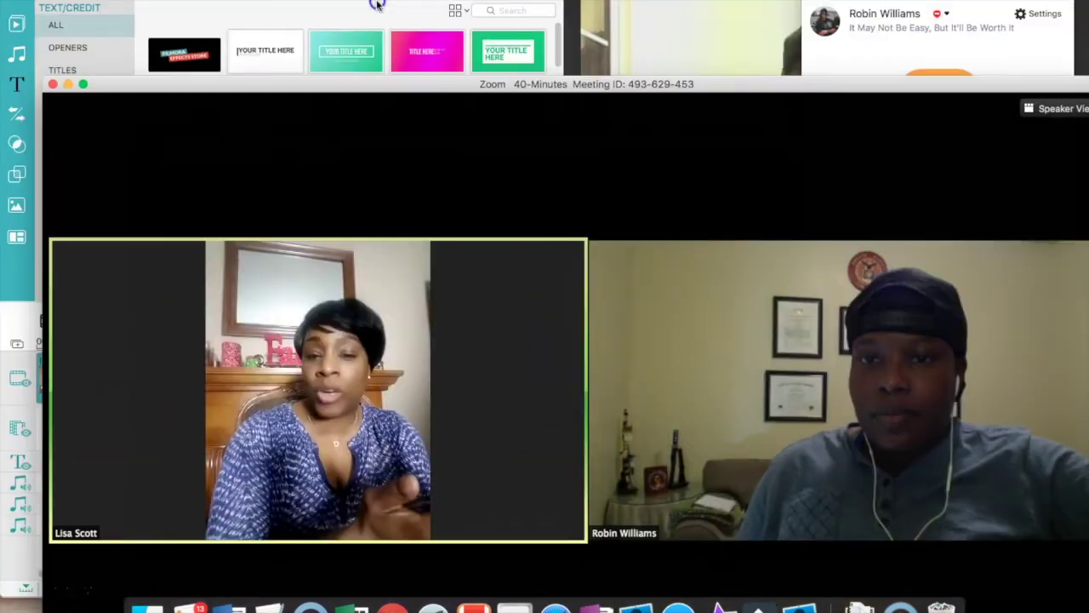
pyautogui.moveTo(652, 590); pyautogui.dragTo(791, 534)
pyautogui.click(393, 57)
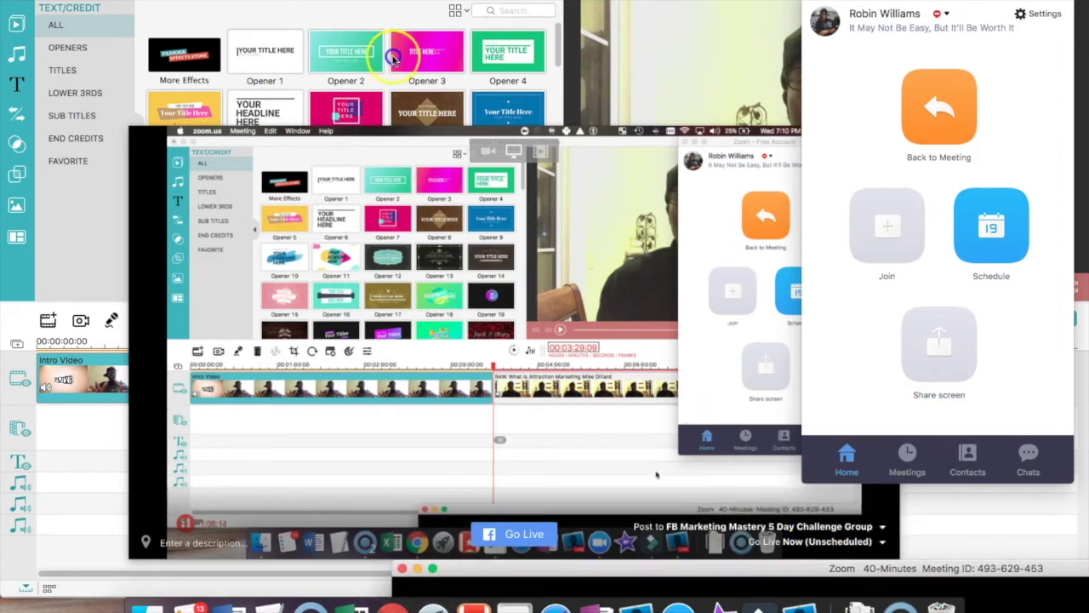